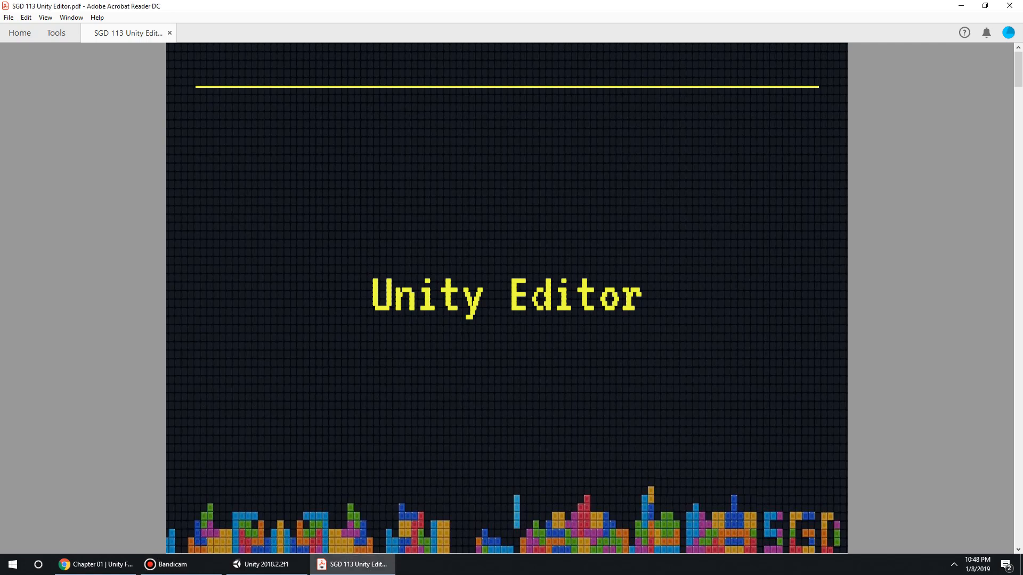
Switch from the slides to the Unity launcher and create a new 3D project named "Ch1 Demo" on the Desktop
key("Right")
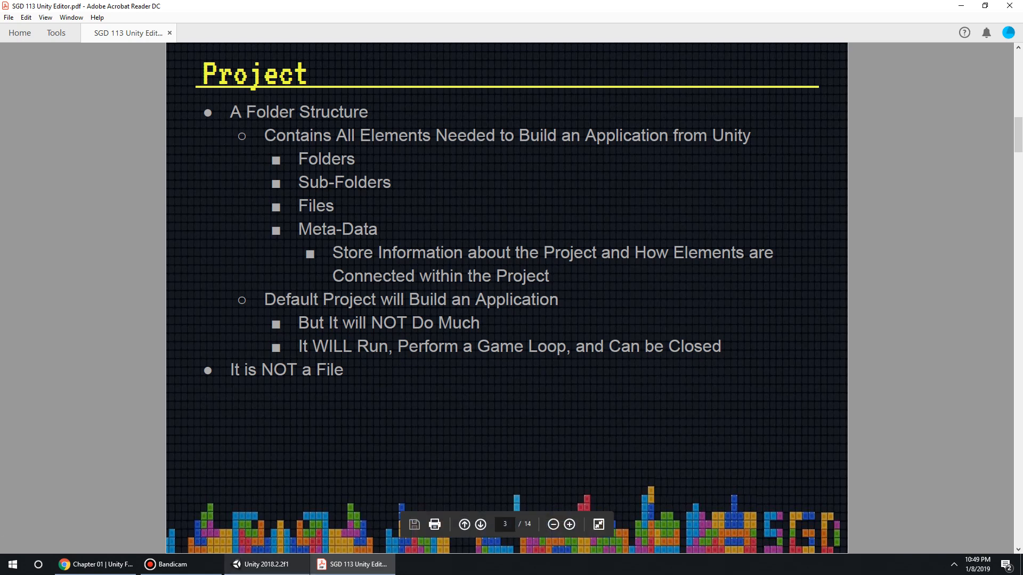
left_click(261, 564)
mouse_move(461, 166)
left_mouse_down()
mouse_move(498, 181)
mouse_move(426, 171)
mouse_move(460, 155)
mouse_move(476, 165)
left_mouse_up()
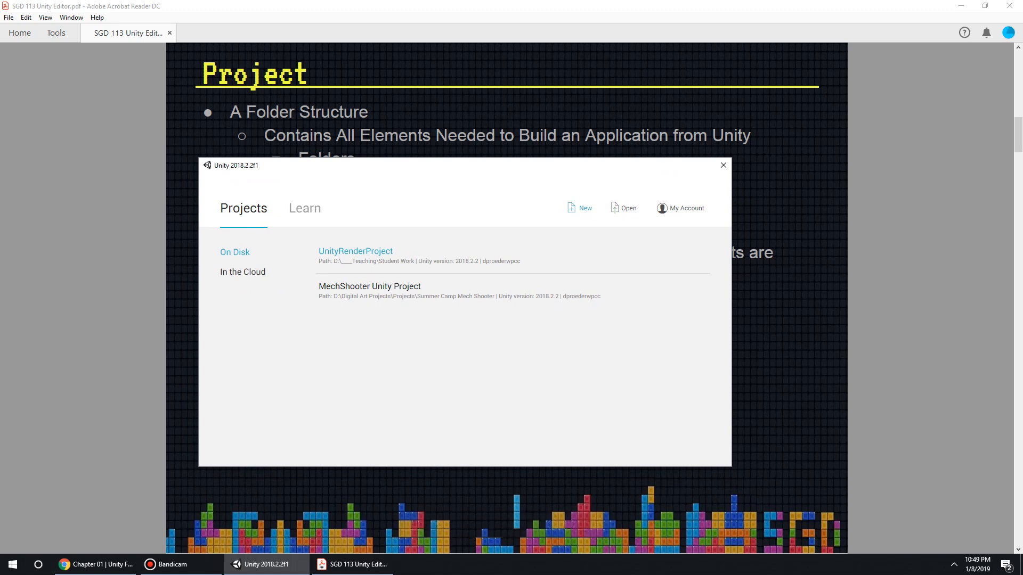
left_click(582, 207)
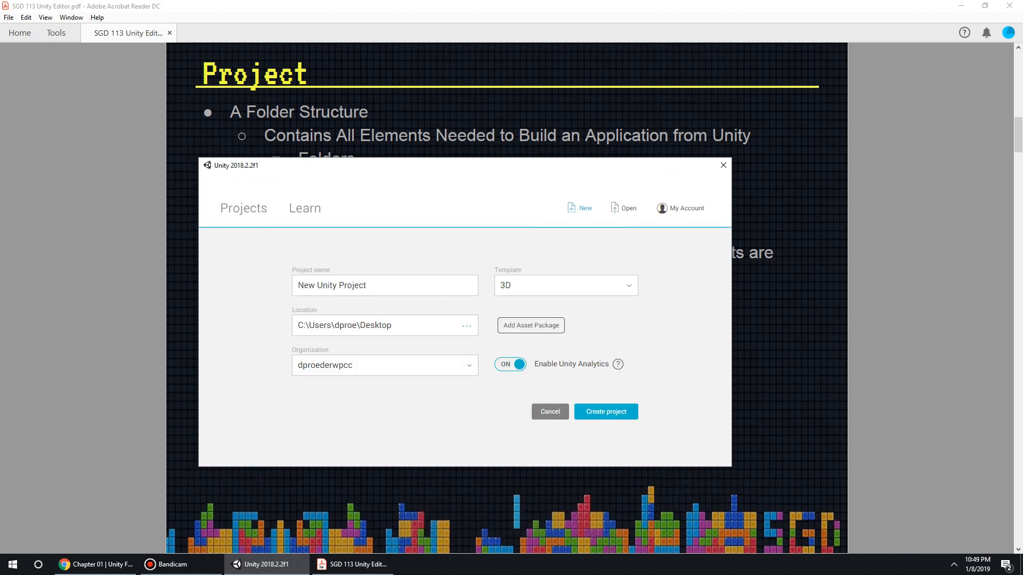
left_click_drag(477, 168, 497, 158)
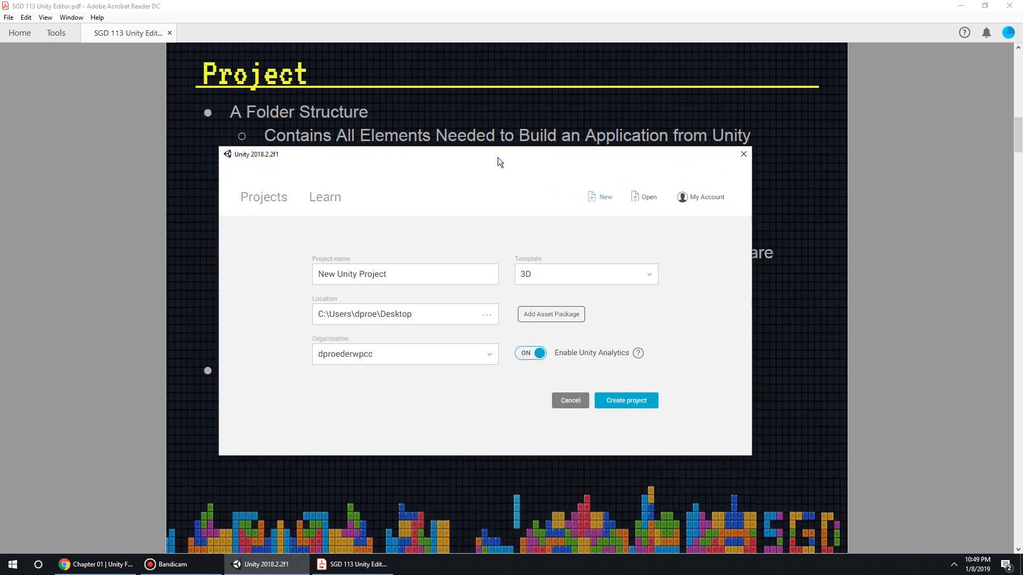
triple_click(351, 274)
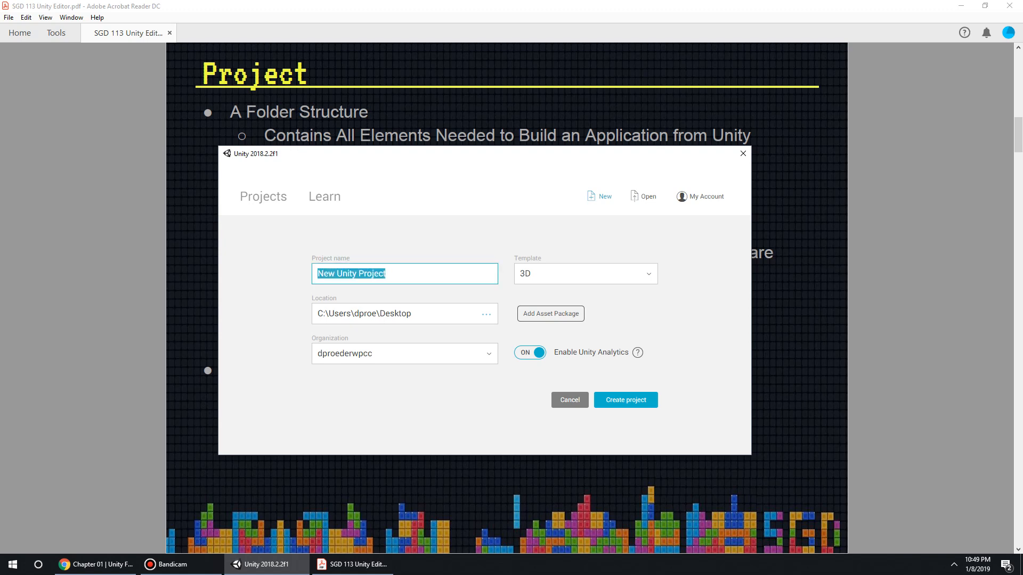
type("Ch")
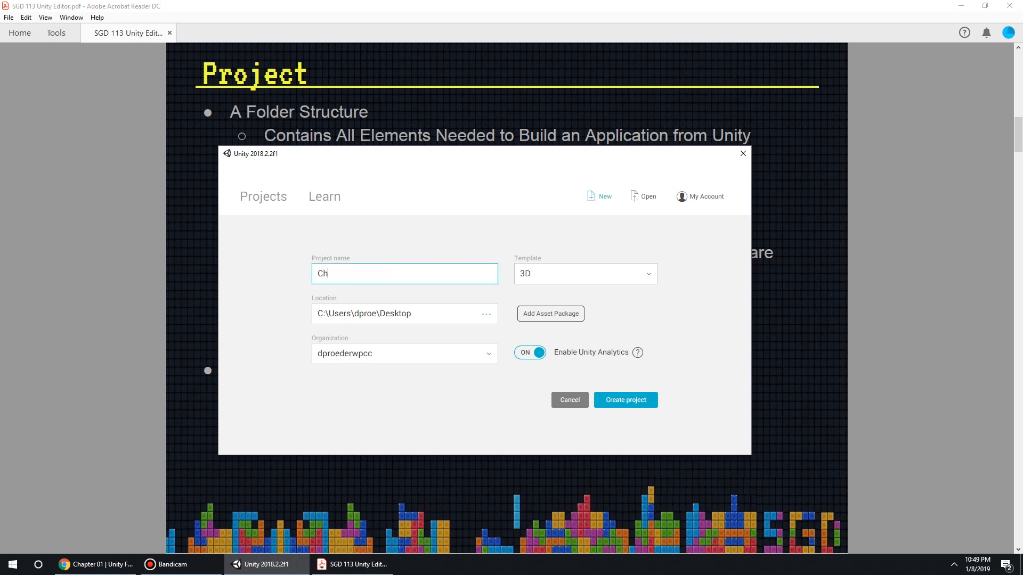
type("1 Demo")
left_click(626, 400)
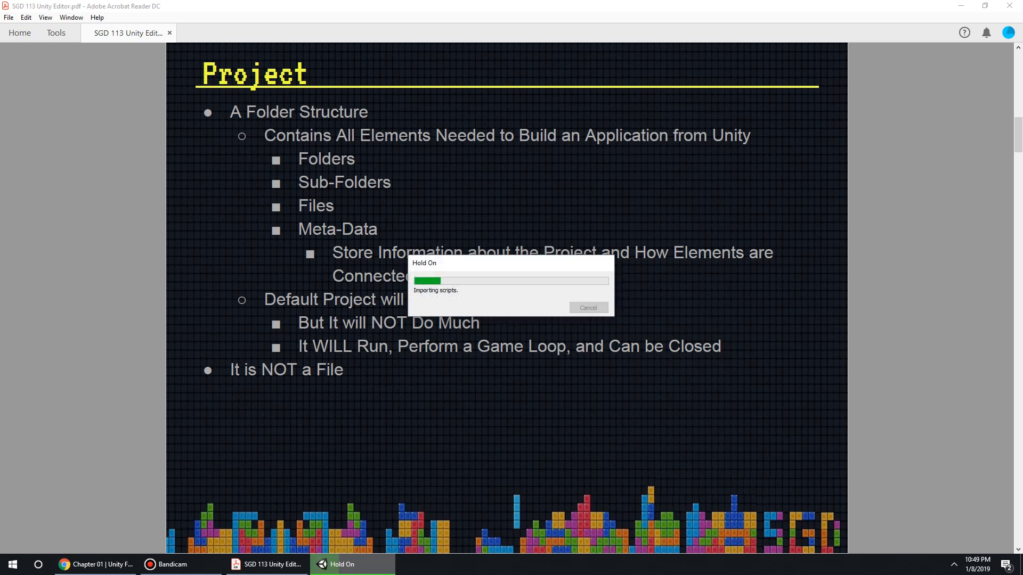
left_click_drag(534, 263, 910, 107)
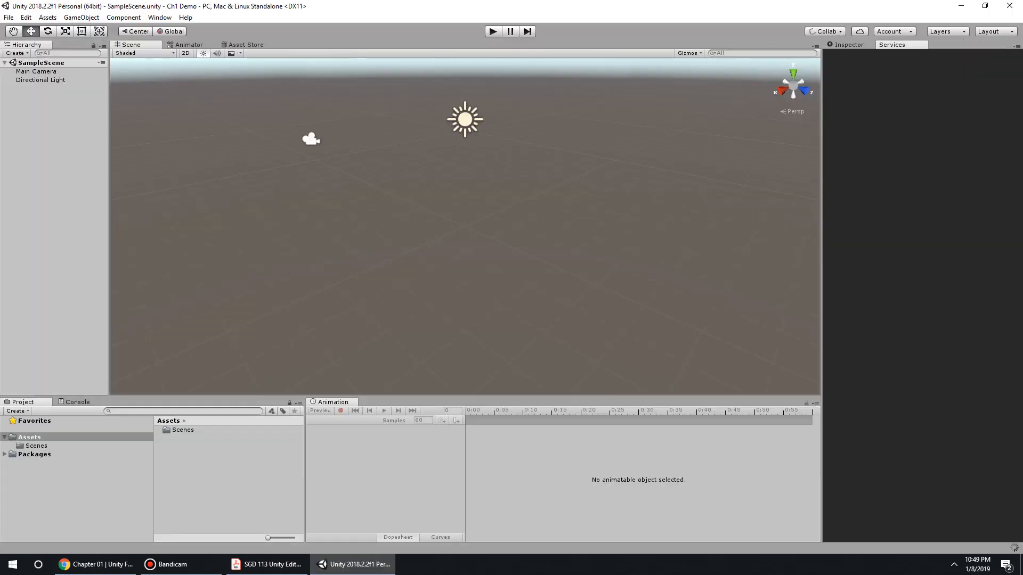
Apply the Default window layout to the editor
left_click(160, 17)
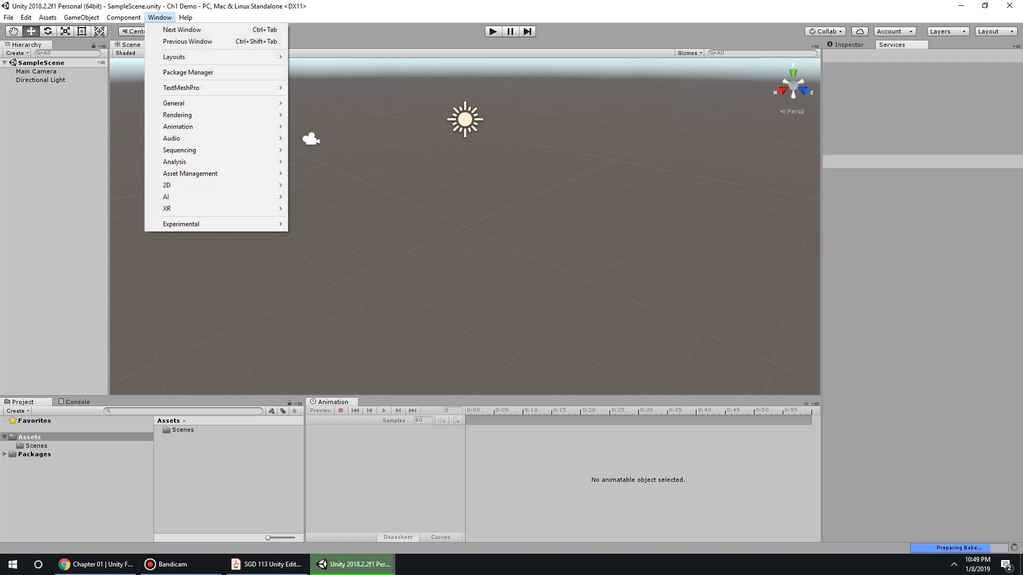
mouse_move(175, 57)
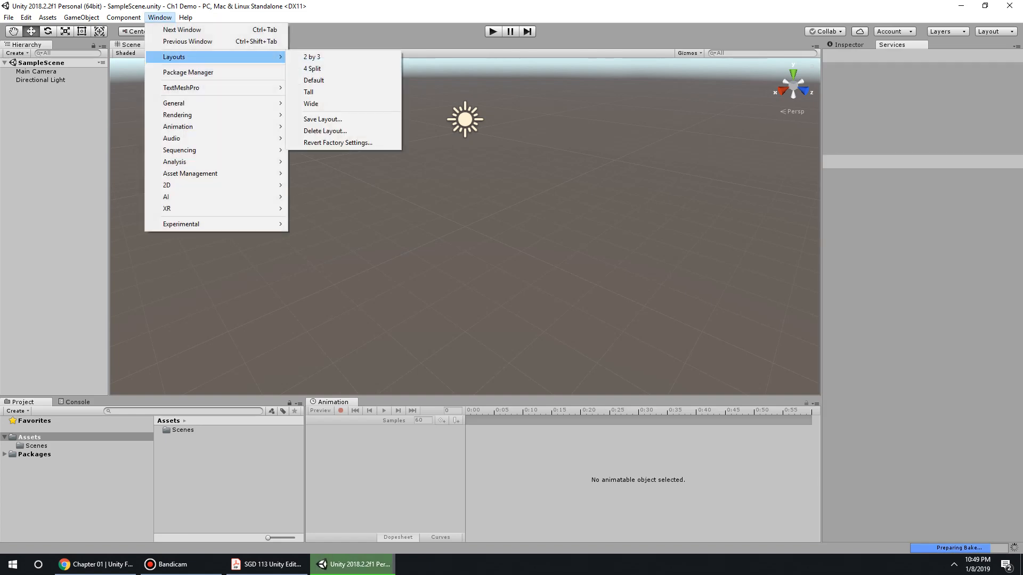
left_click(314, 80)
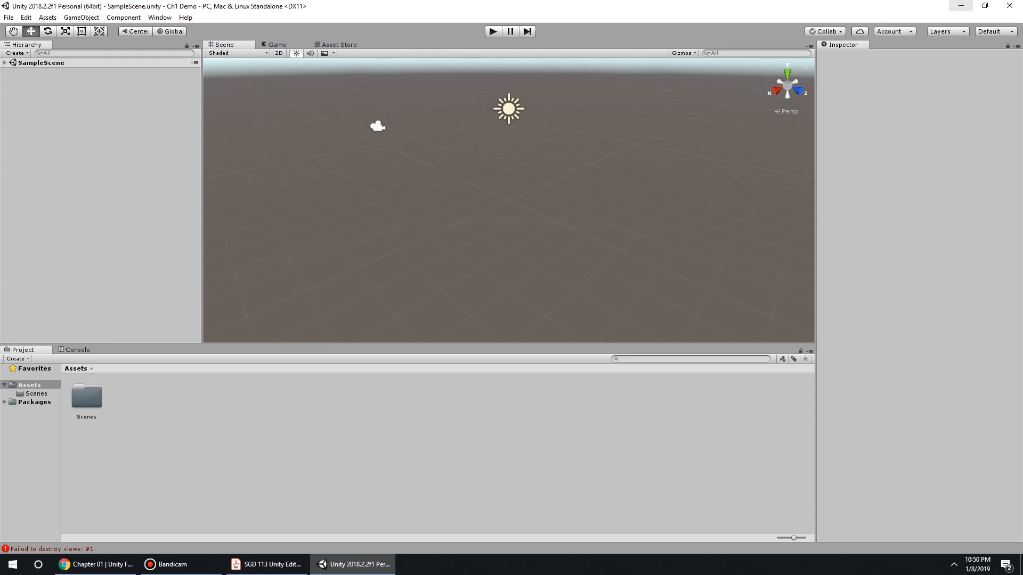
Minimise the open windows and open the Ch1 Demo project folder on the desktop
left_click(961, 5)
left_click(960, 5)
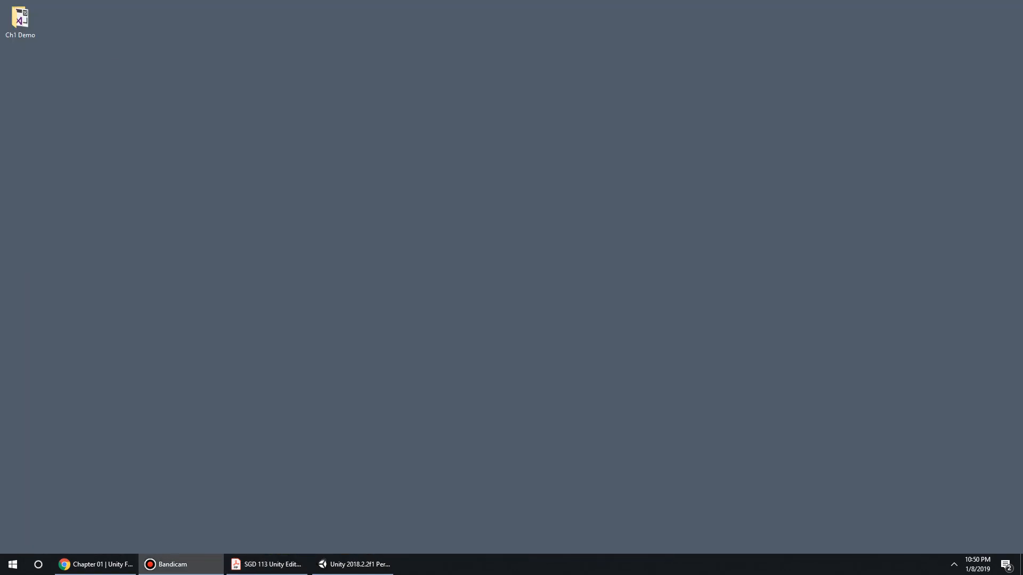
left_click(20, 22)
left_click(63, 49)
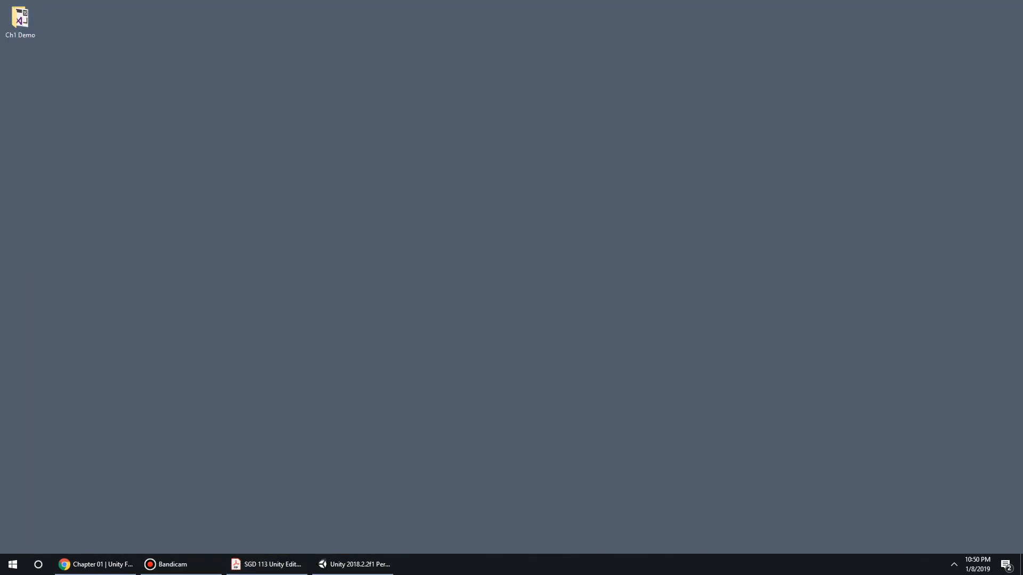
double_click(20, 21)
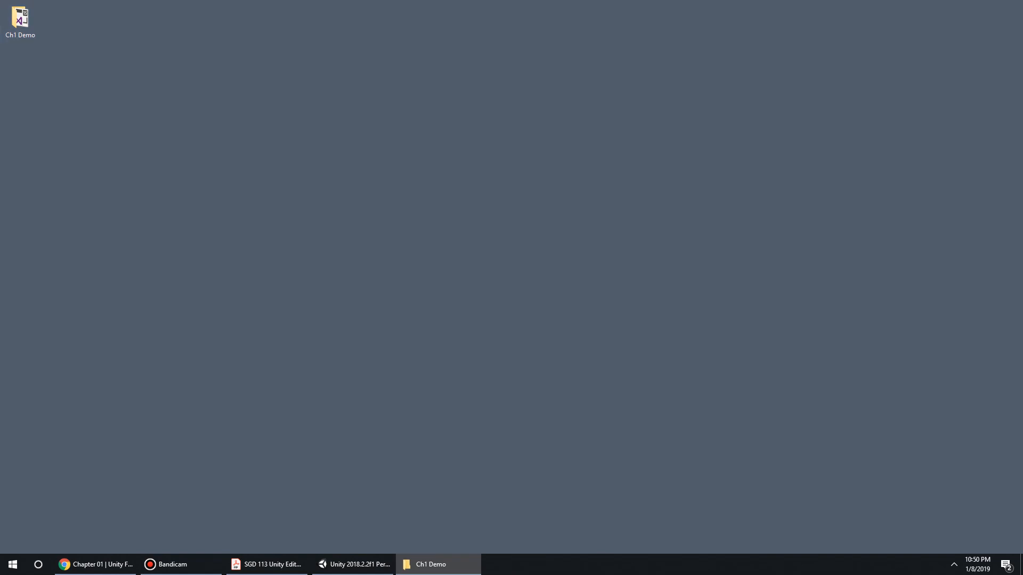
left_click_drag(0, 48, 326, 0)
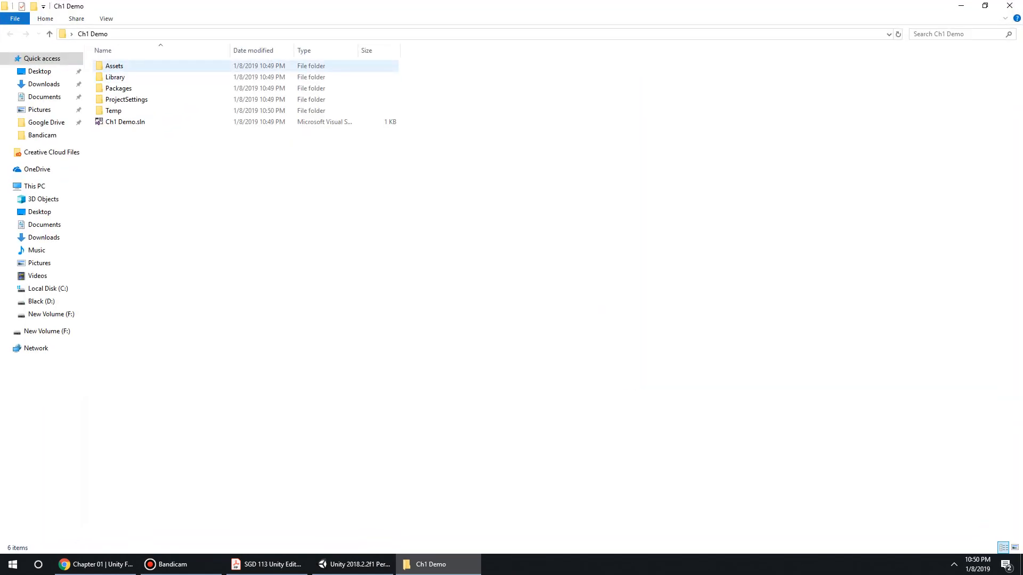
Look over the project's Assets, Library, Packages, ProjectSettings and Temp folders and the Ch1 Demo.sln file
left_click(128, 66)
left_click(128, 77)
left_click(128, 88)
left_click(127, 99)
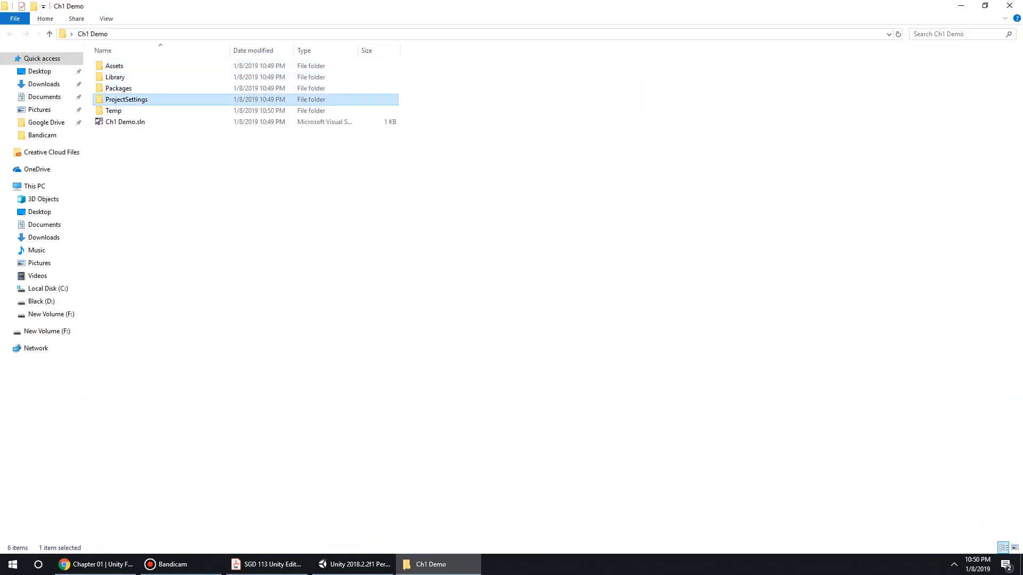
left_click(143, 111)
left_click(146, 122)
left_click(298, 181)
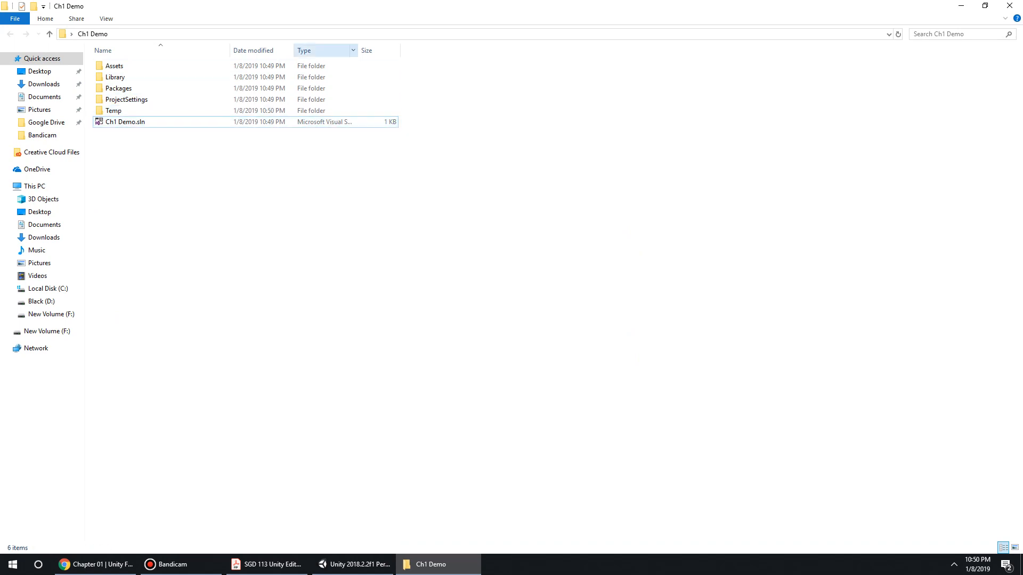
Browse into the Assets folder and its Scenes subfolder, and return to Assets
double_click(114, 66)
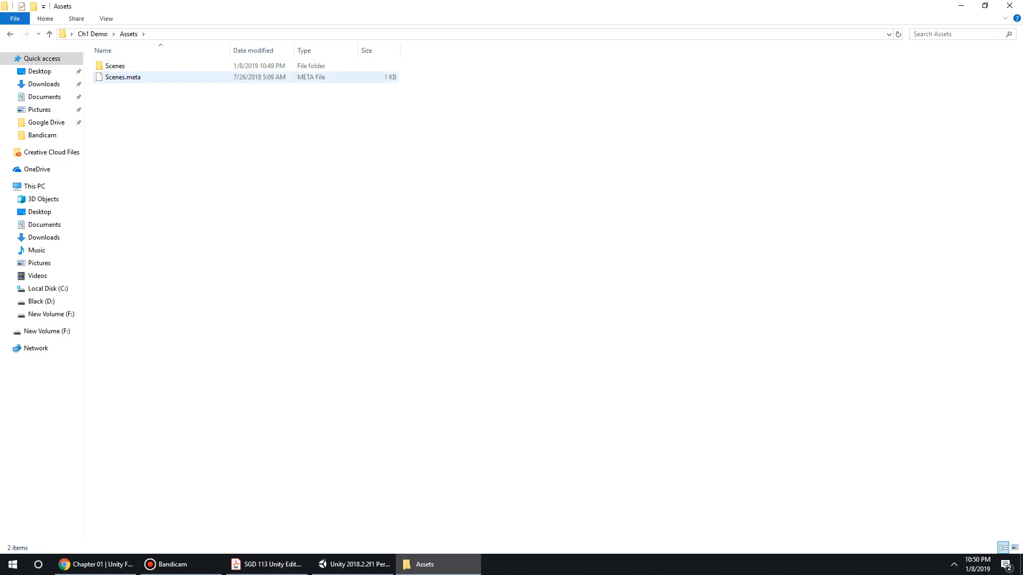
left_click(128, 66)
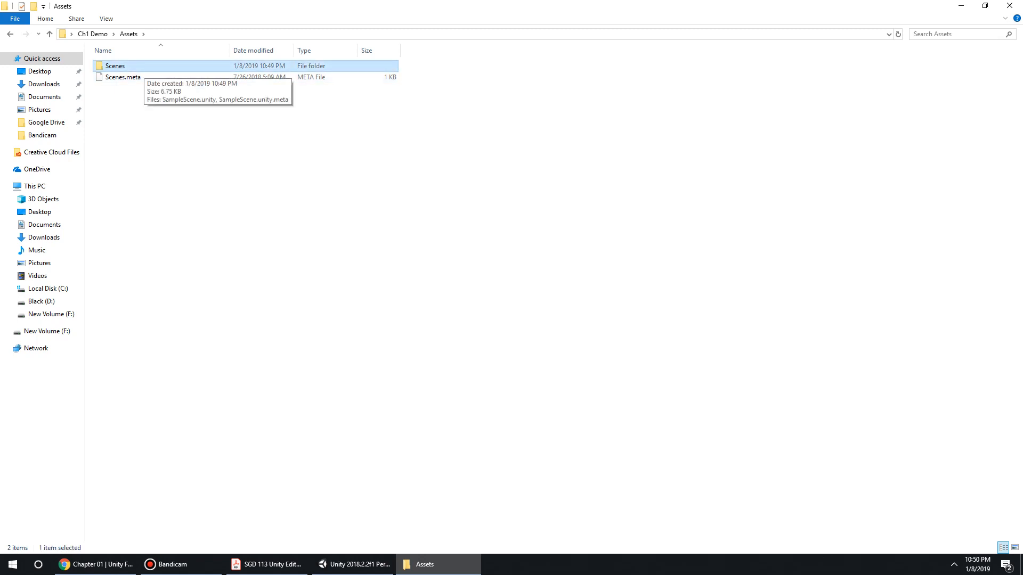
double_click(128, 66)
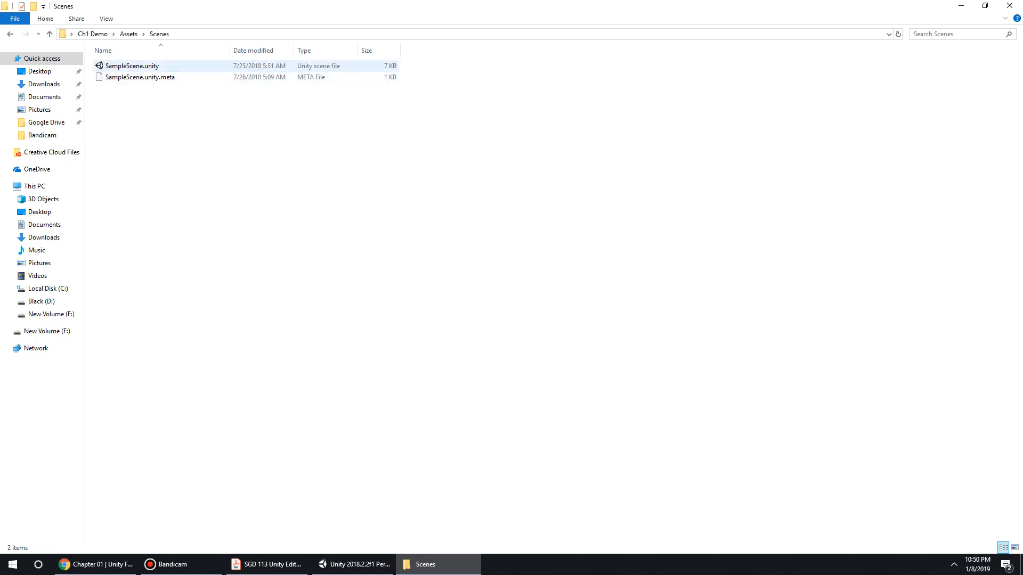
left_click(10, 34)
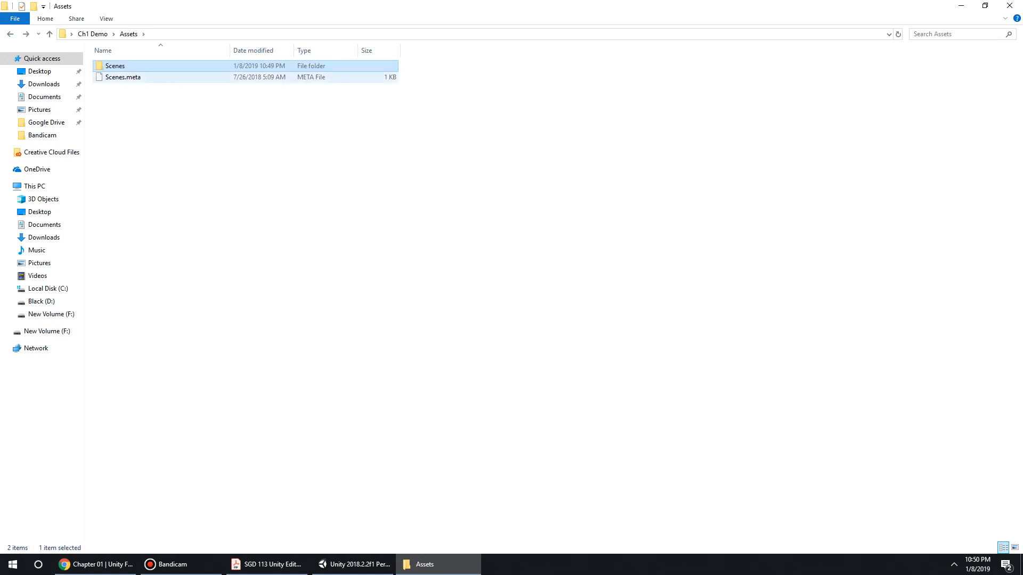
Select the Scenes.meta file, view it with Magnifier at 200%, and close Magnifier
left_click(128, 77)
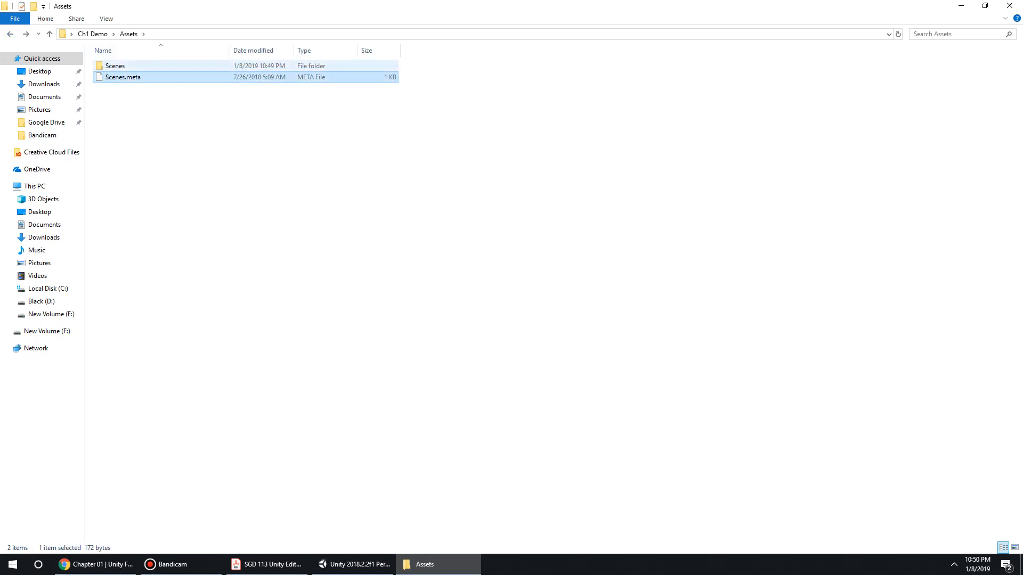
key("super+plus")
left_click_drag(133, 88, 349, 218)
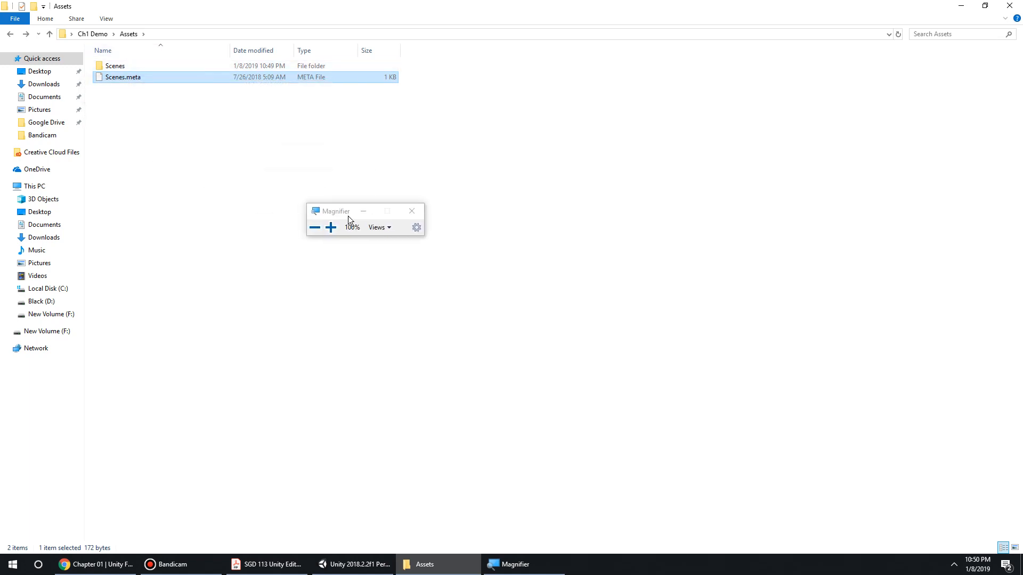
key("super+plus")
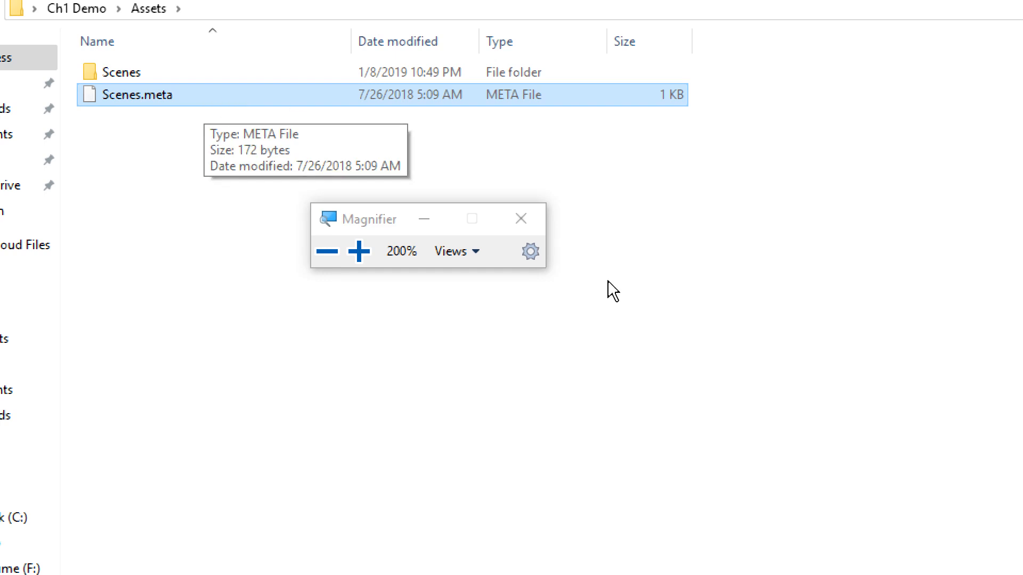
left_click(521, 219)
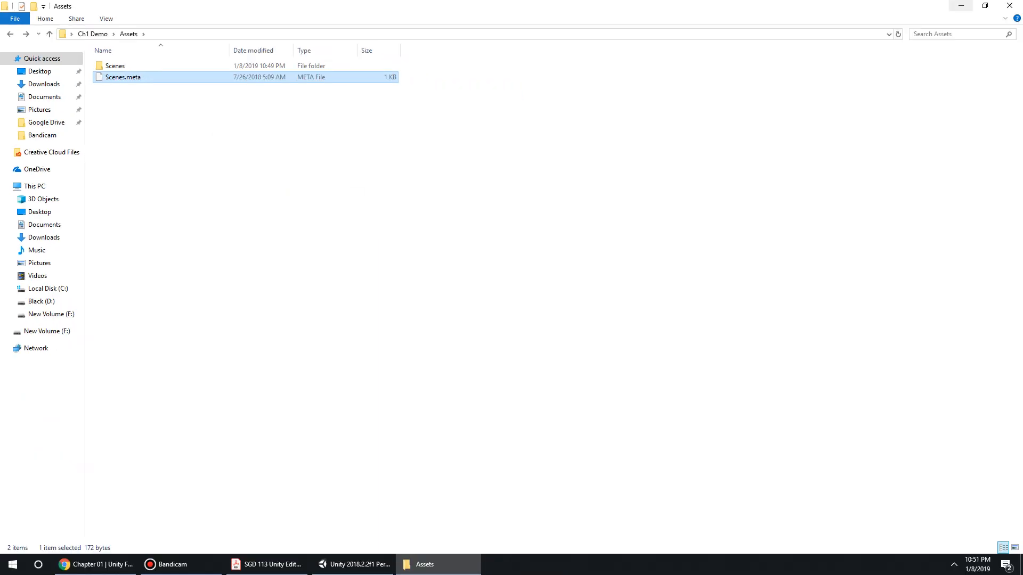
Minimise the folder window, read the Scene slide in the Unity Editor PDF, and return to the Unity editor
left_click(961, 5)
left_click(352, 564)
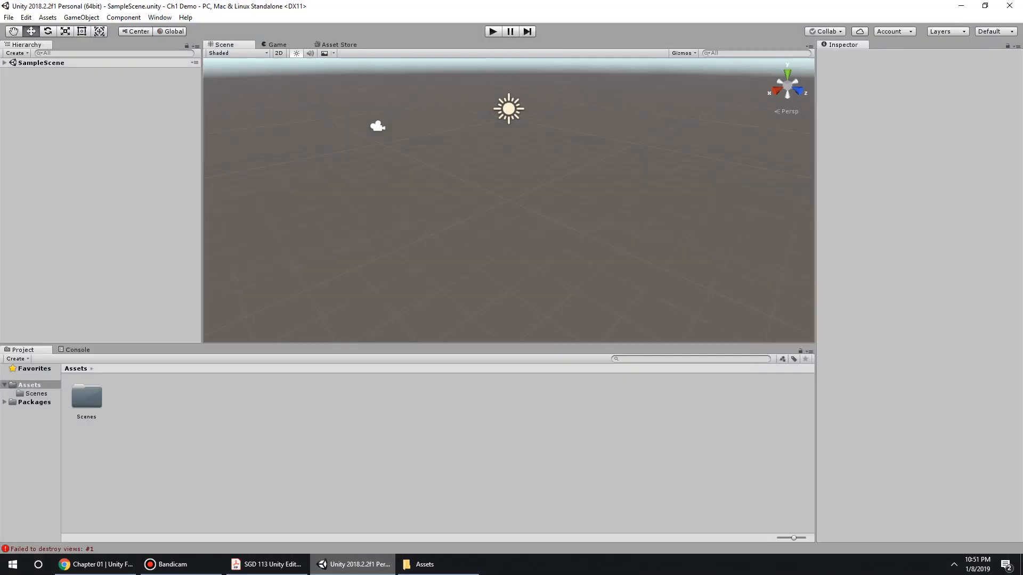
mouse_move(266, 564)
left_click(266, 514)
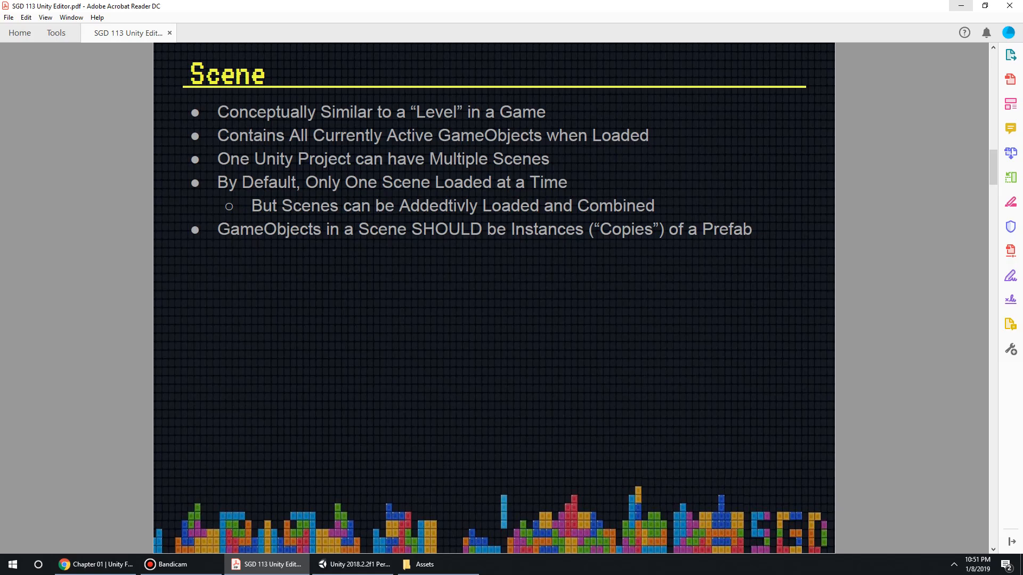
left_click(961, 6)
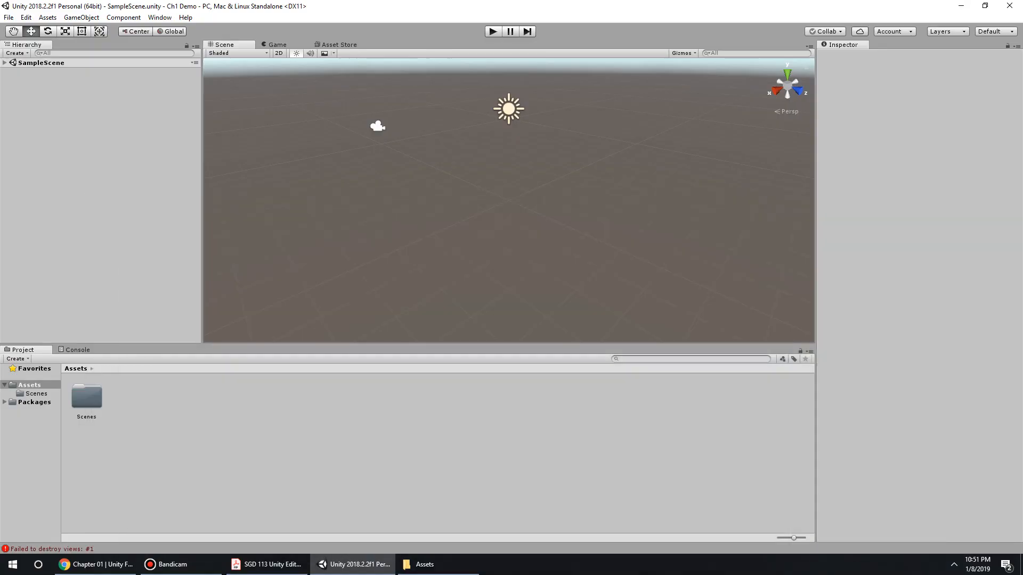
Enlarge the Scene view by reducing the height of the Project panel, and orbit around the empty scene
left_click_drag(408, 344, 408, 399)
left_click_drag(404, 240, 772, 206, "alt")
left_click_drag(479, 213, 469, 219, "alt")
left_click_drag(469, 219, 442, 321)
left_click_drag(442, 320, 440, 257)
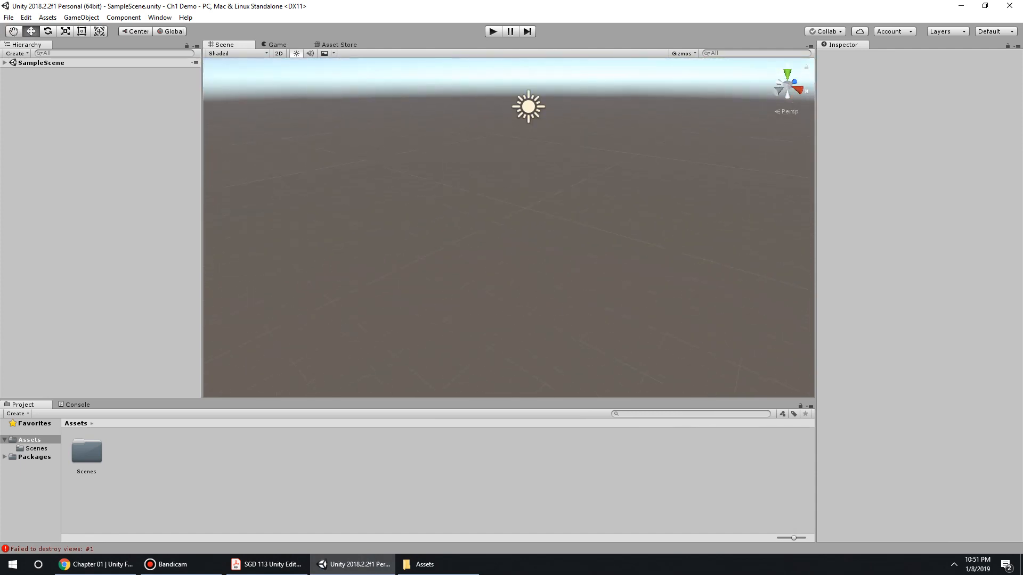
Add a 3D cube to the scene and raise it to a Y position of about 0.24
left_click(81, 18)
mouse_move(93, 53)
left_click(238, 53)
scroll(509, 227, "up", 5)
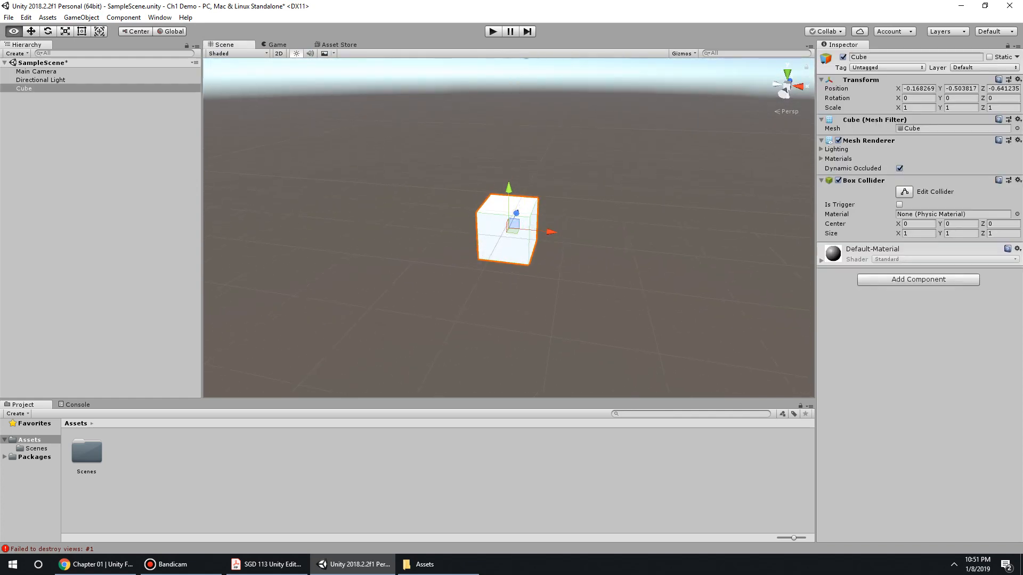
left_click_drag(373, 240, 609, 214, "alt")
left_click_drag(508, 189, 426, 180)
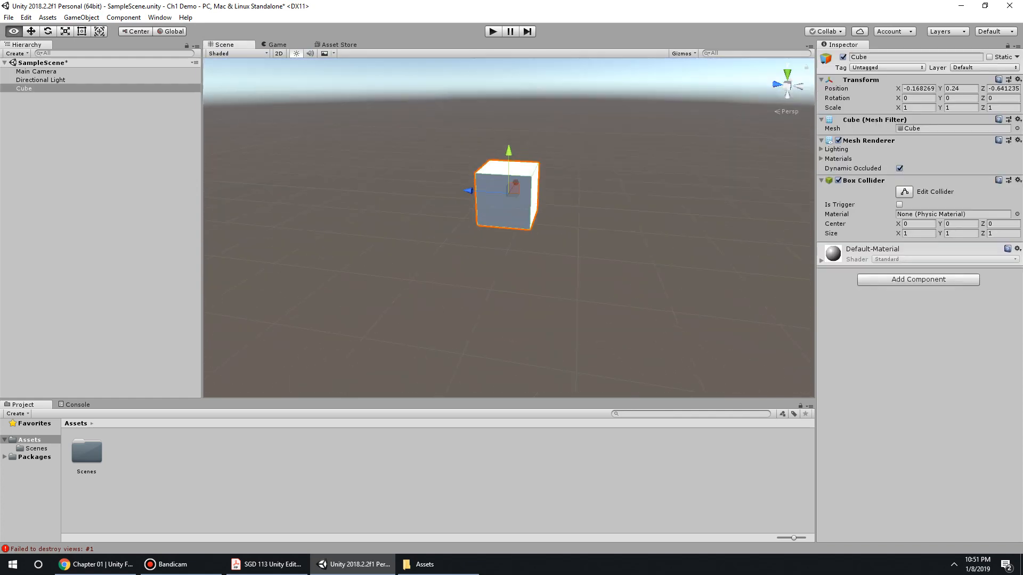
Examine the Cube and Main Camera objects in the scene hierarchy and their properties
left_click(32, 107)
left_click(24, 88)
left_click(36, 71)
mouse_move(506, 175)
left_mouse_down("alt")
mouse_move(389, 239)
mouse_move(509, 182)
left_mouse_up("alt")
scroll(389, 240, "down", 10)
Rotate the Directional Light to change the cube's shading, check the Cube's properties, and clear the selection
left_click(40, 79)
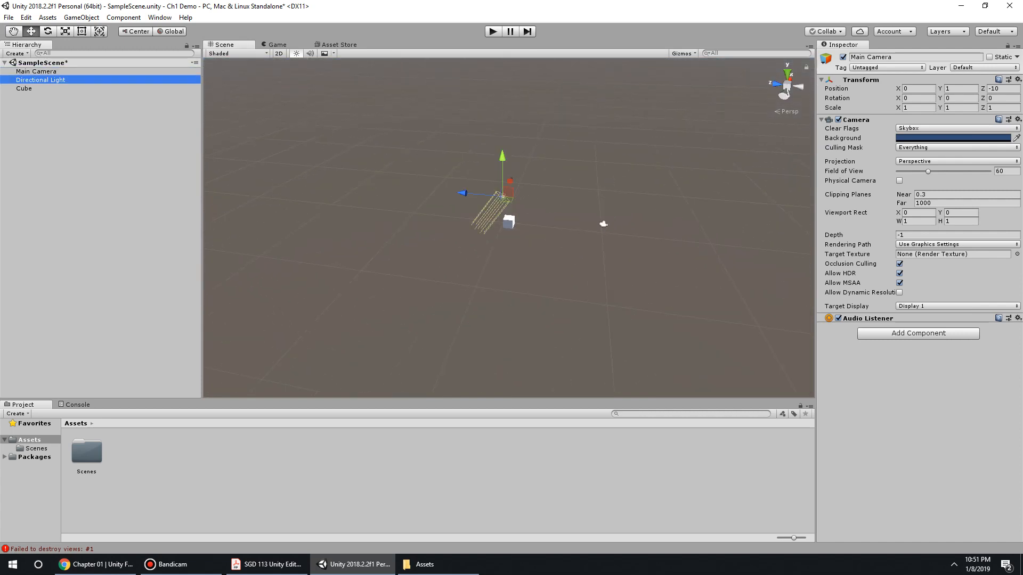
left_click_drag(453, 240, 368, 203, "alt")
scroll(485, 201, "up", 7)
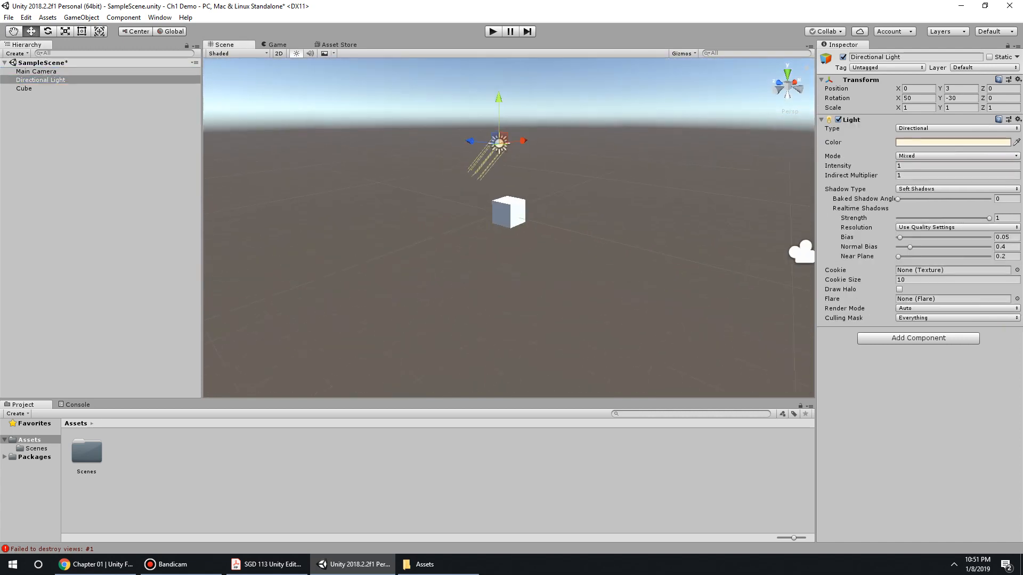
key("e")
mouse_move(498, 152)
left_mouse_down()
mouse_move(492, 140)
mouse_move(508, 159)
mouse_move(525, 114)
mouse_move(503, 160)
mouse_move(495, 156)
left_mouse_up()
left_click(24, 88)
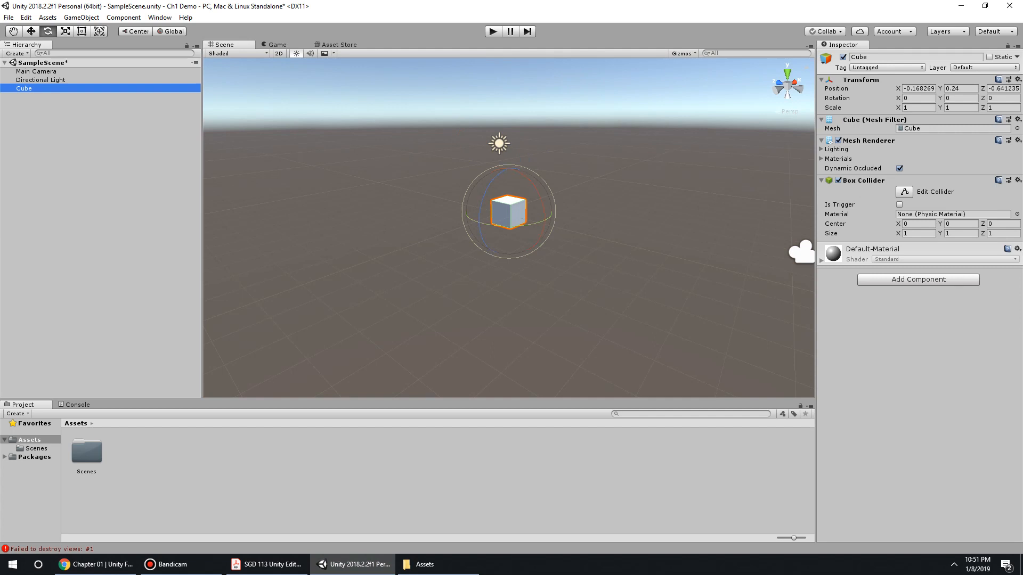
left_click(90, 159)
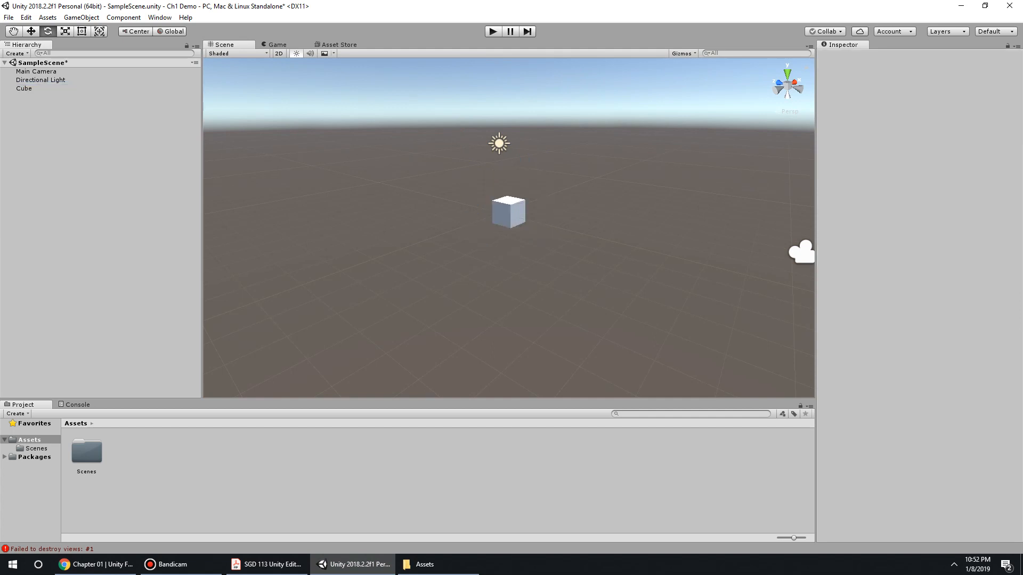
Magnify the scene hierarchy to examine the GameObjects listed under SampleScene, and restore the normal view
key("super+plus")
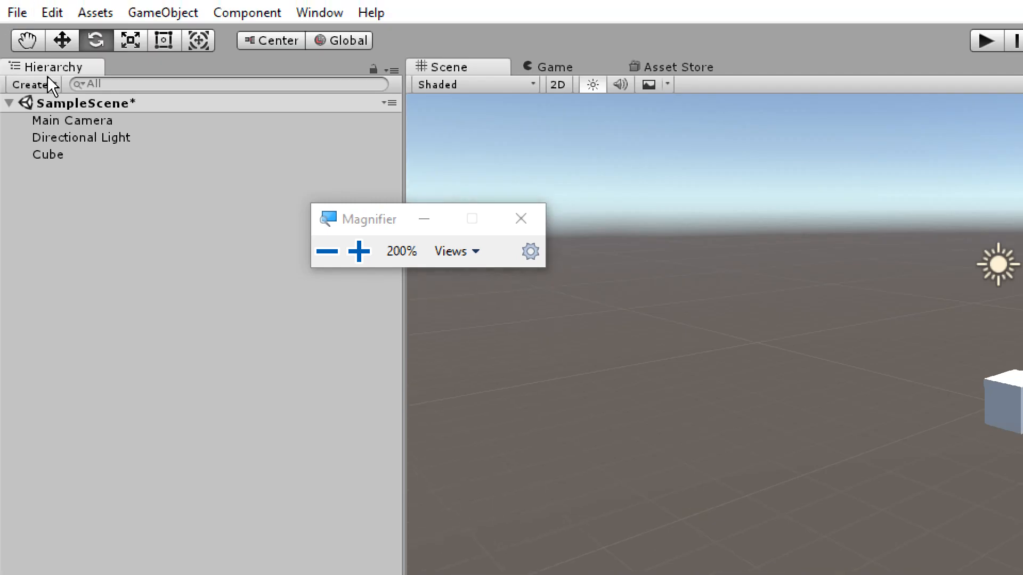
left_click(424, 219)
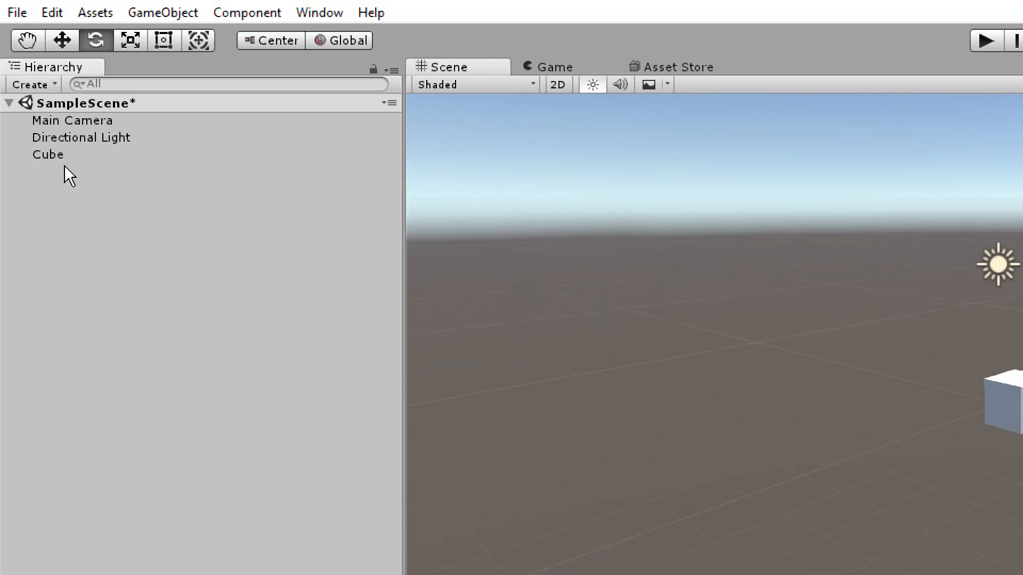
key("super+minus")
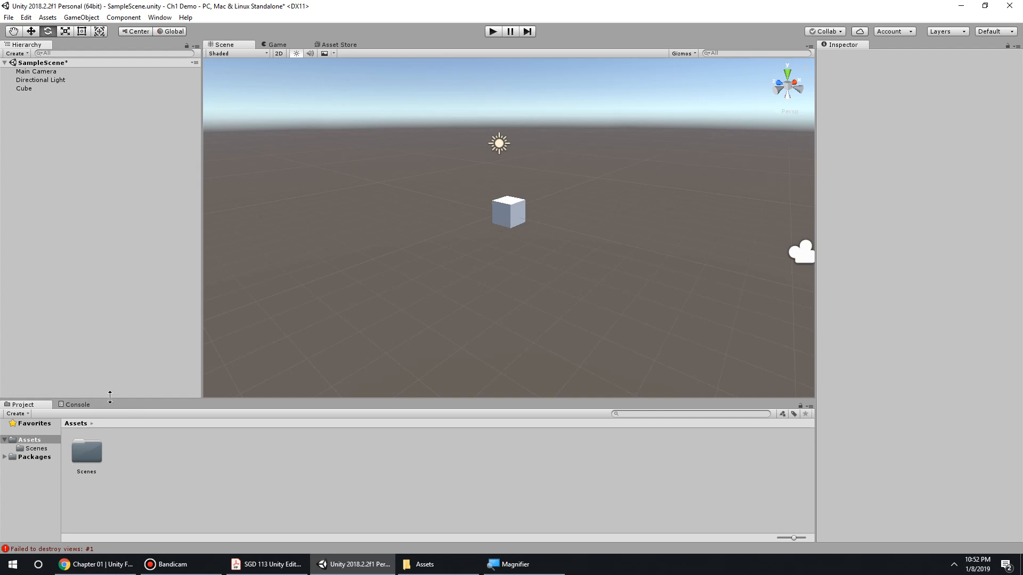
Increase the height of the Project panel and look through its Assets and Packages folders
left_click_drag(110, 399, 109, 318)
key("super+plus")
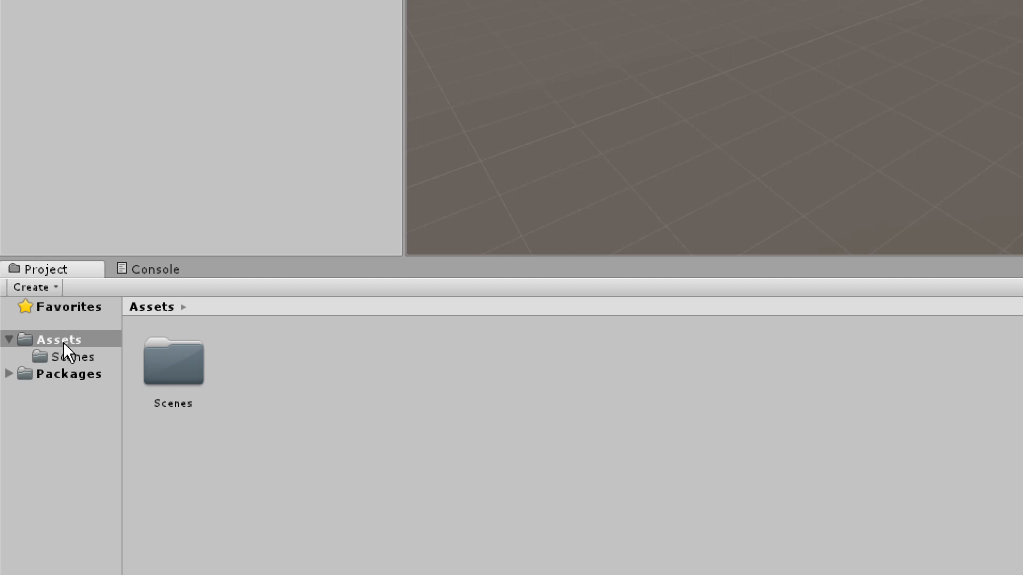
left_click(64, 354)
left_click(54, 340)
left_click(9, 373)
left_click(9, 373)
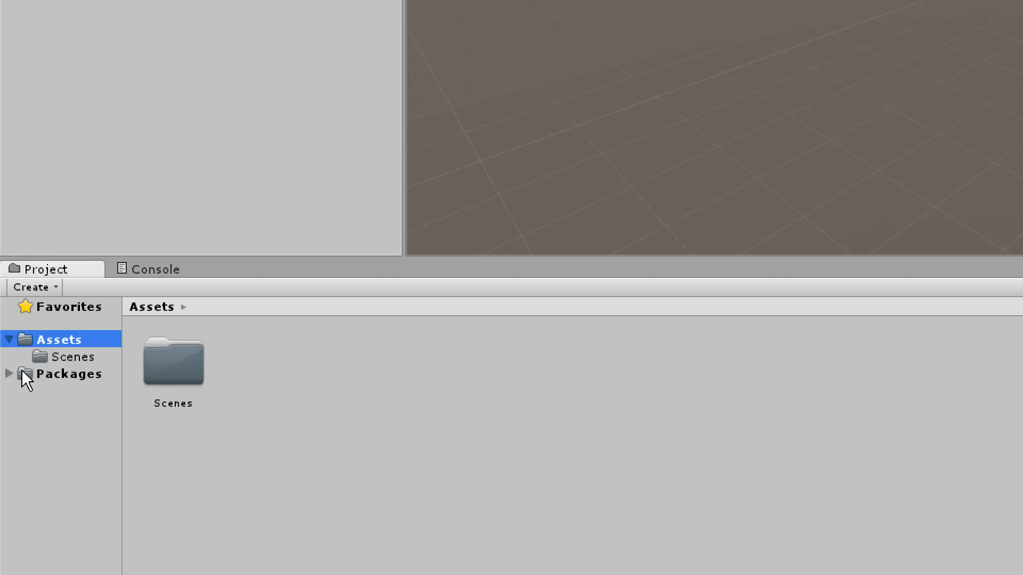
left_click(10, 338)
left_click(9, 337)
Show the contents of the Scenes folder and reduce its asset icons to a compact list
left_click(72, 357)
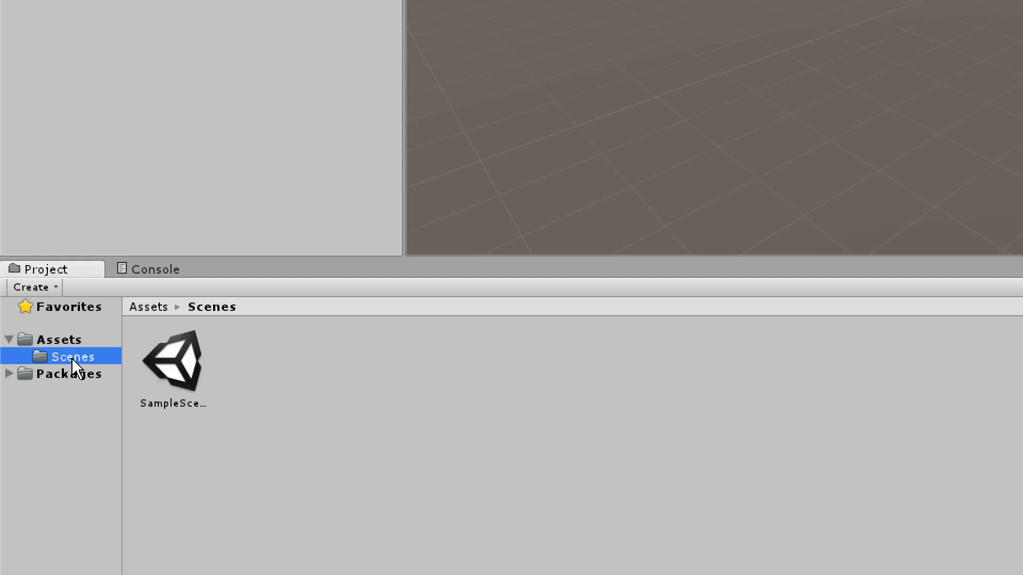
left_click(194, 377)
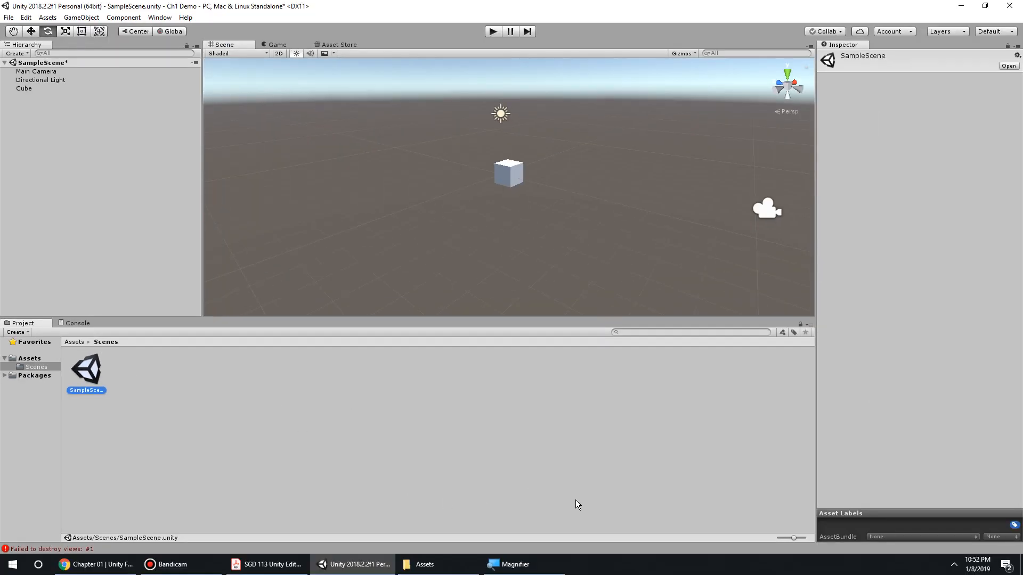
mouse_move(796, 538)
left_mouse_down()
mouse_move(789, 539)
mouse_move(807, 538)
mouse_move(791, 537)
left_mouse_up()
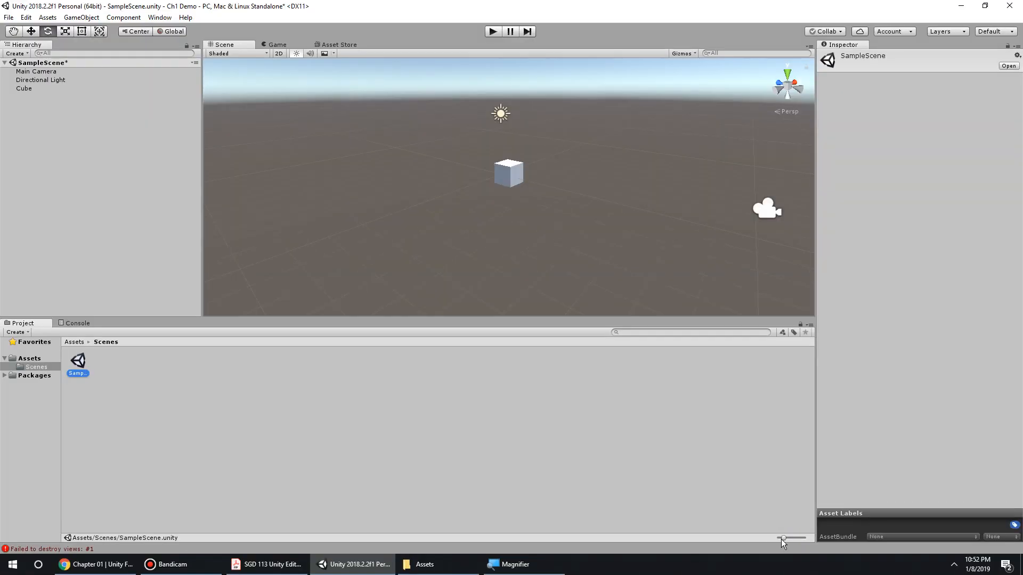
left_click_drag(780, 539, 751, 540)
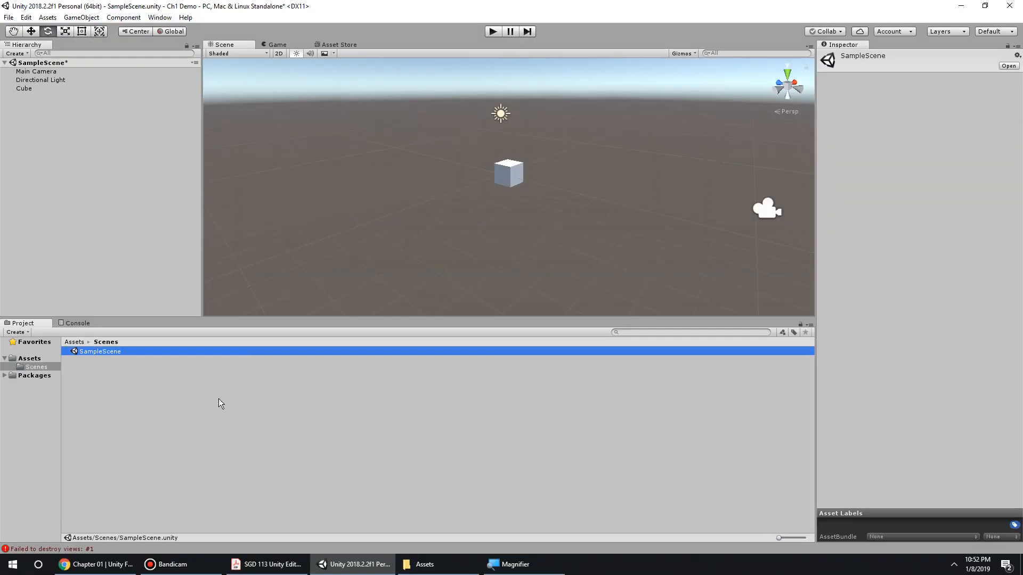
left_click(149, 388)
left_click(98, 350)
Save the changes to SampleScene
left_click_drag(541, 178, 462, 196)
key("super")
left_click_drag(466, 202, 472, 209, "alt")
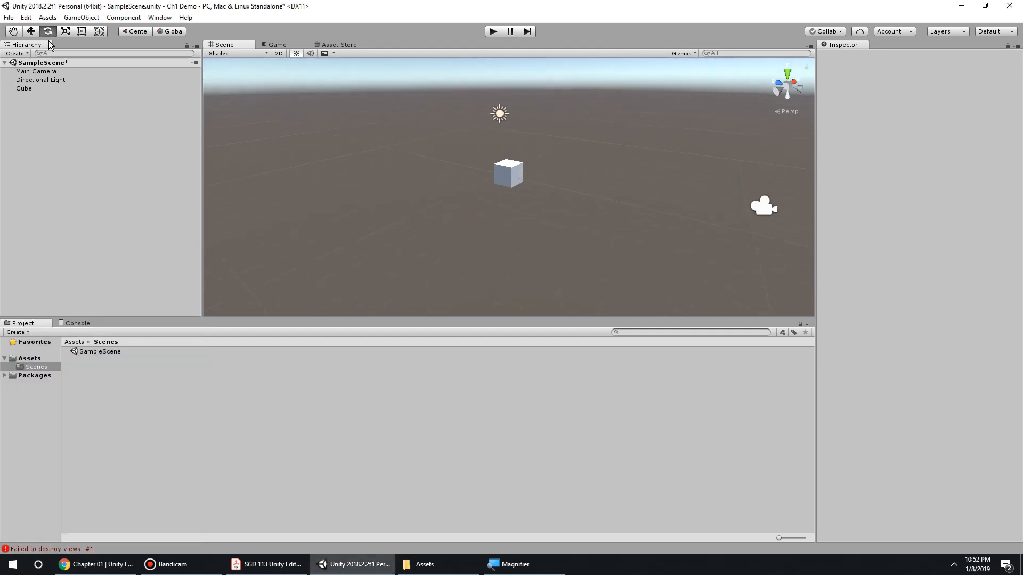
left_click(9, 17)
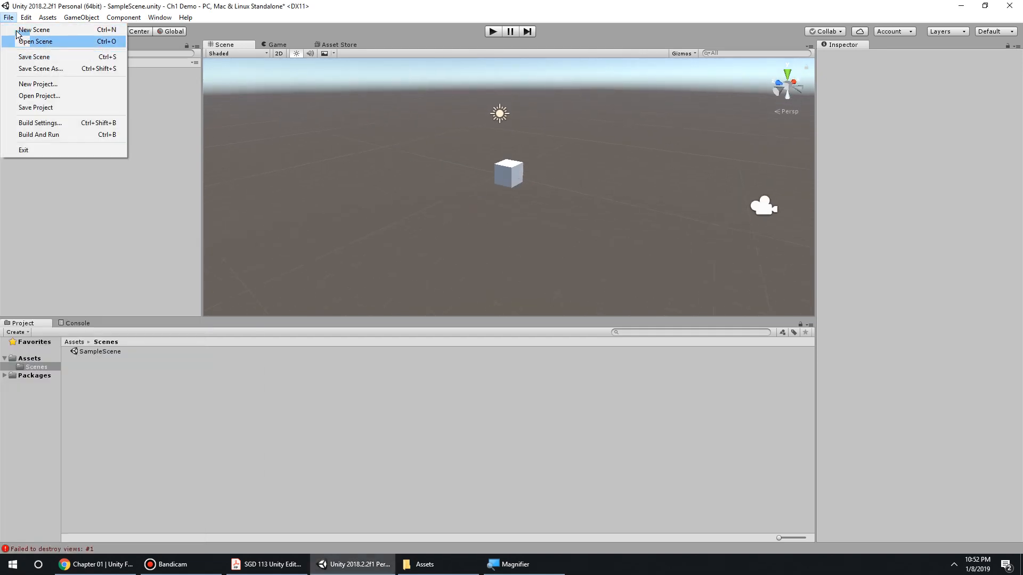
left_click(41, 58)
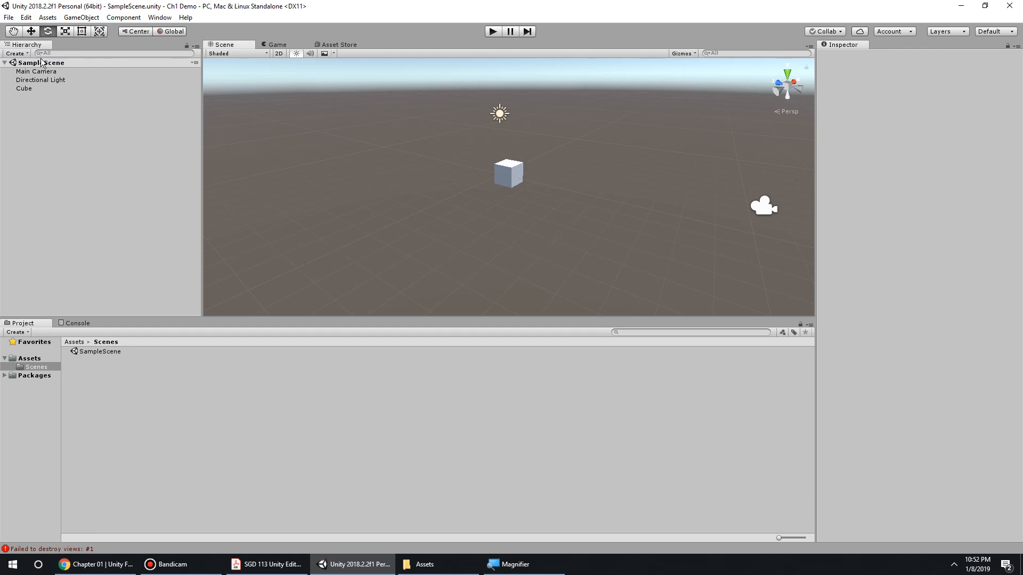
Create a new scene with only the default camera and light
left_click_drag(574, 199, 450, 185, "alt")
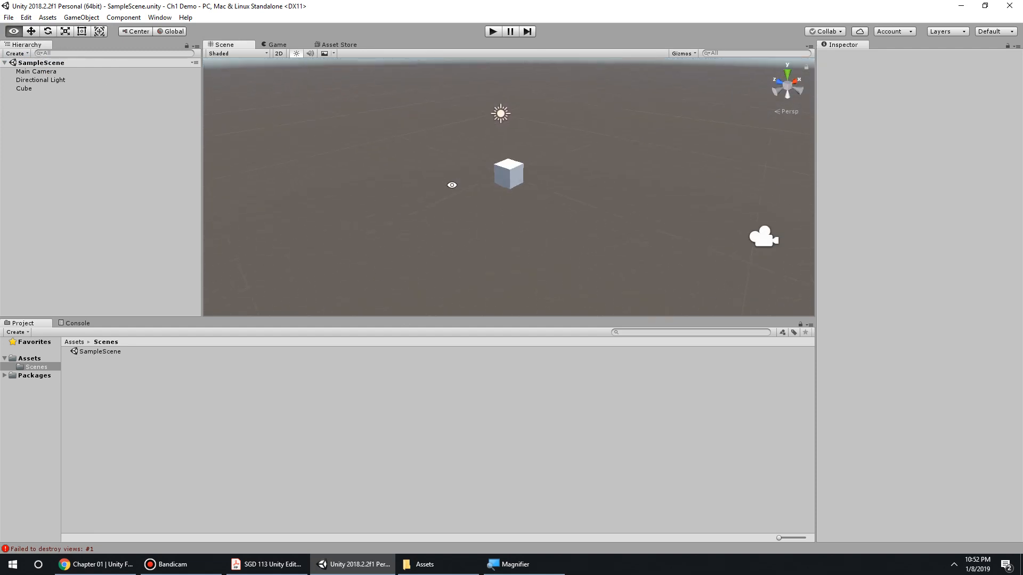
left_click(9, 18)
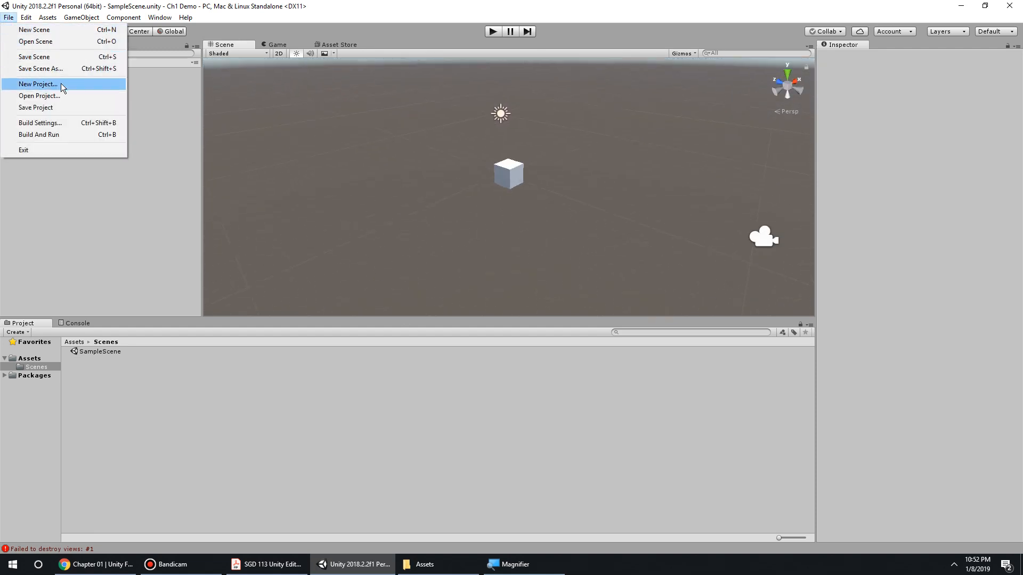
left_click(50, 31)
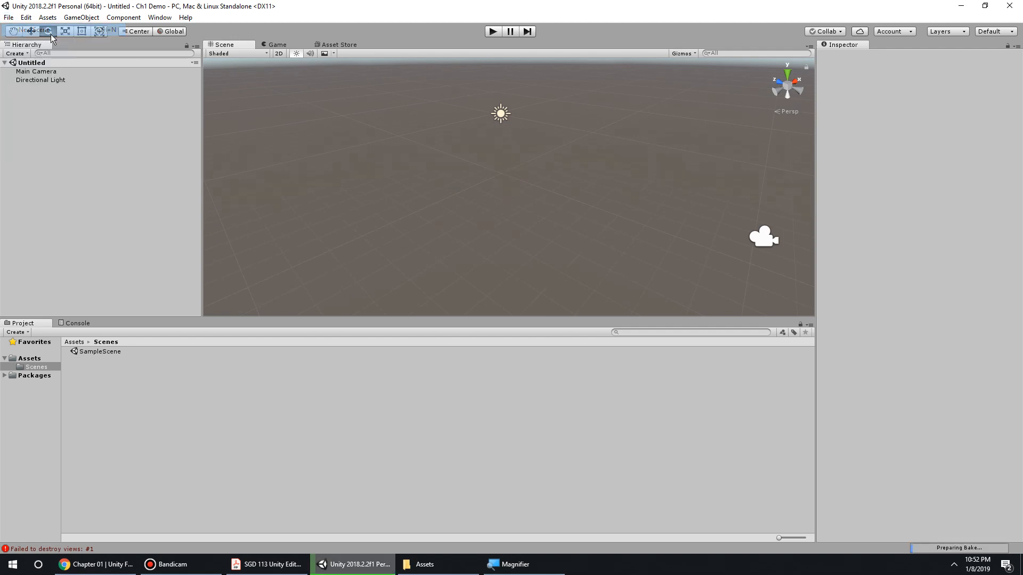
mouse_move(476, 154)
left_mouse_down("alt")
mouse_move(480, 185)
mouse_move(478, 170)
left_mouse_up("alt")
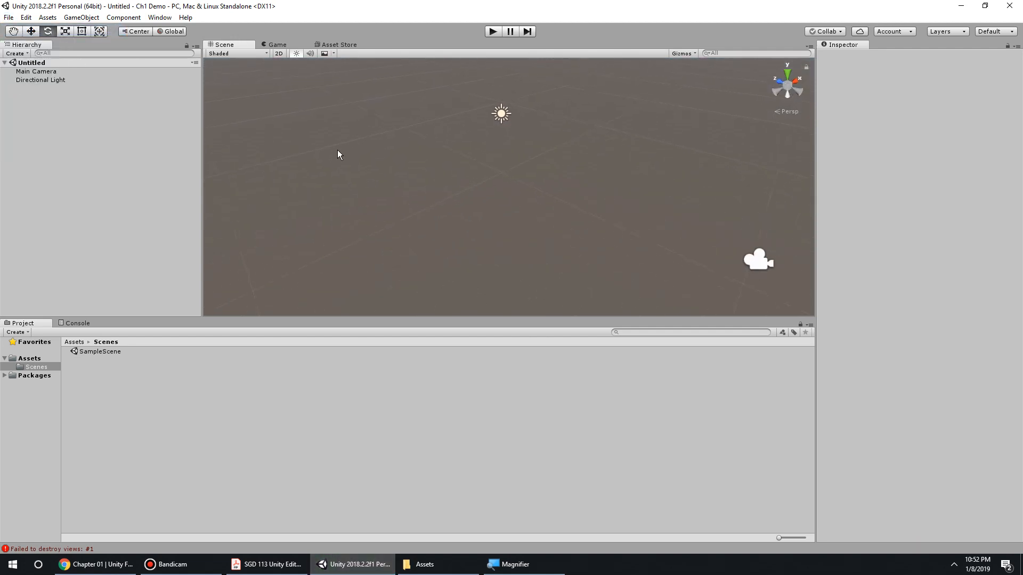
Add a 3D sphere to the new untitled scene
left_click(81, 17)
mouse_move(85, 53)
left_click(235, 65)
left_click_drag(591, 184, 506, 165, "alt")
scroll(506, 165, "up", 3)
Save the new scene as Scene2 in the project's Assets/Scenes folder
left_click(5, 19)
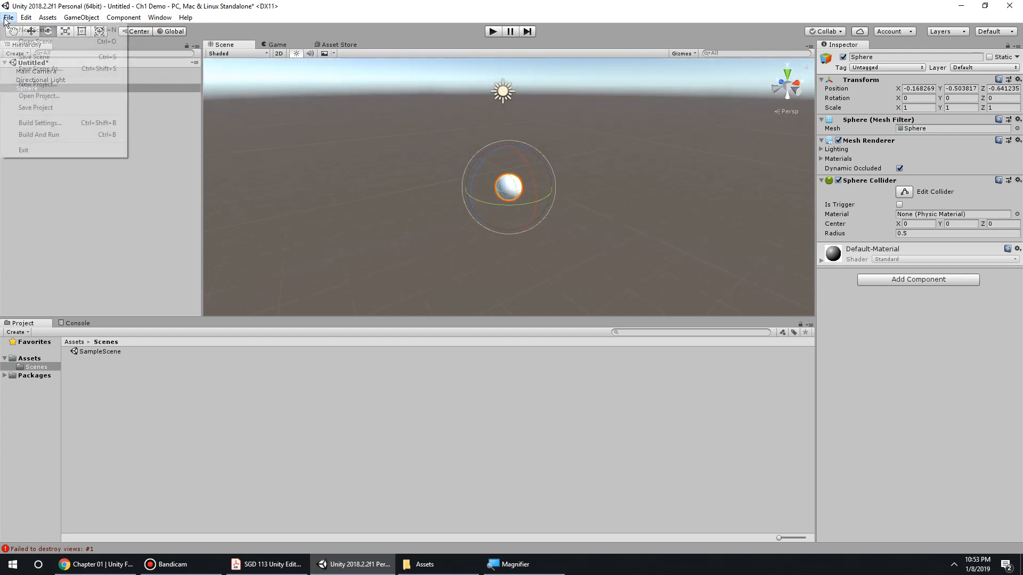
left_click(59, 69)
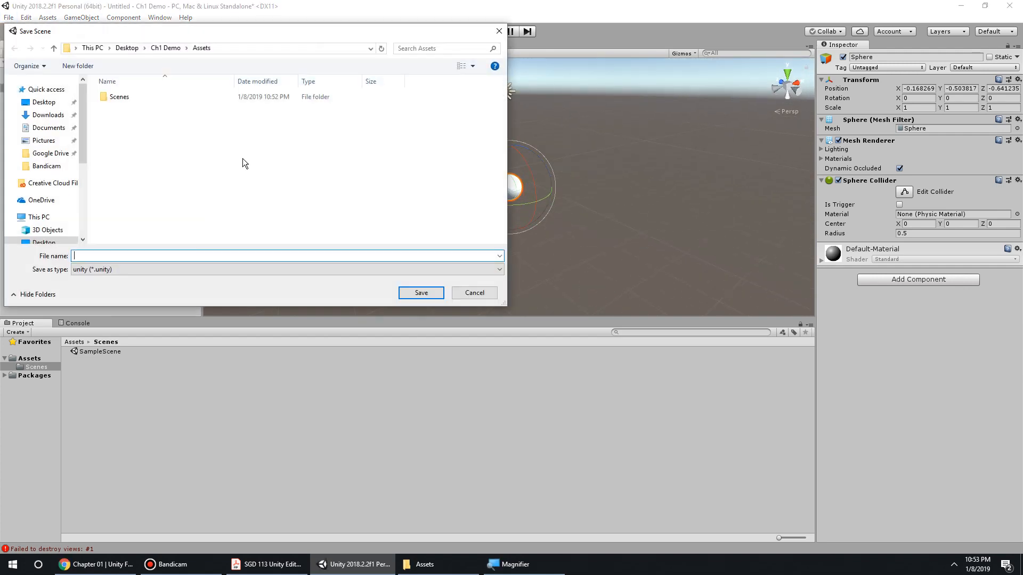
double_click(123, 98)
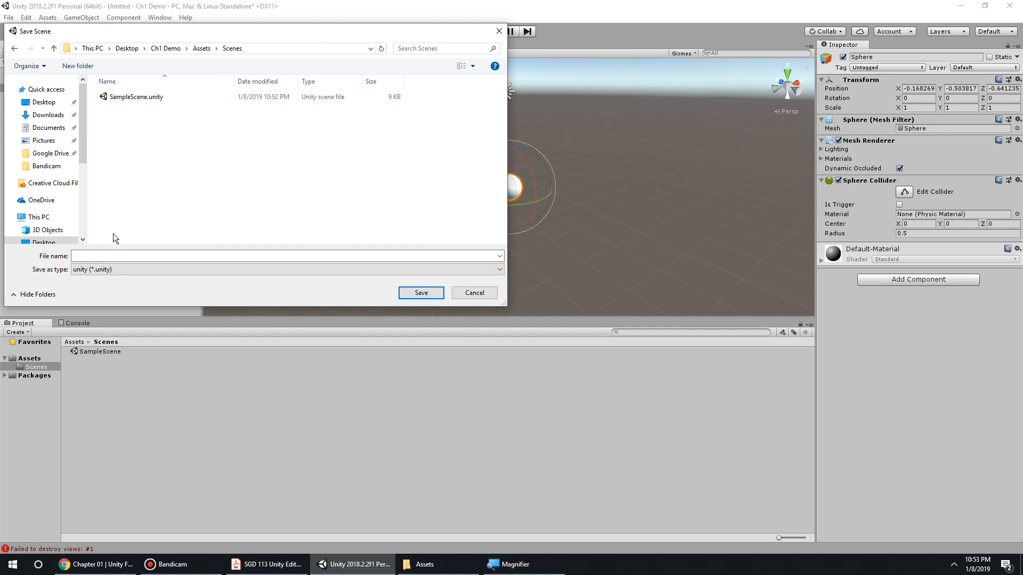
left_click(117, 254)
type("S")
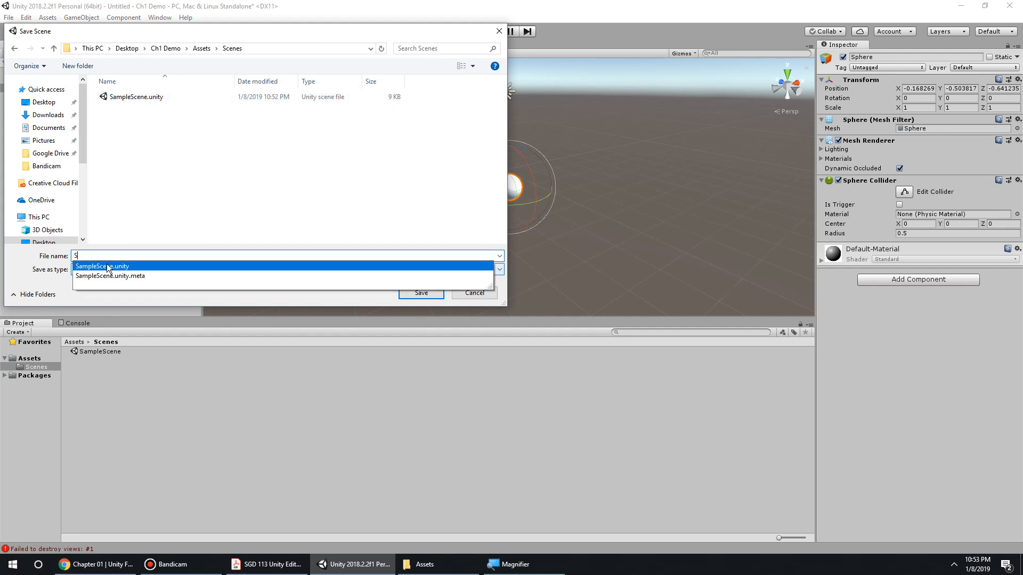
type("cene2")
key("Return")
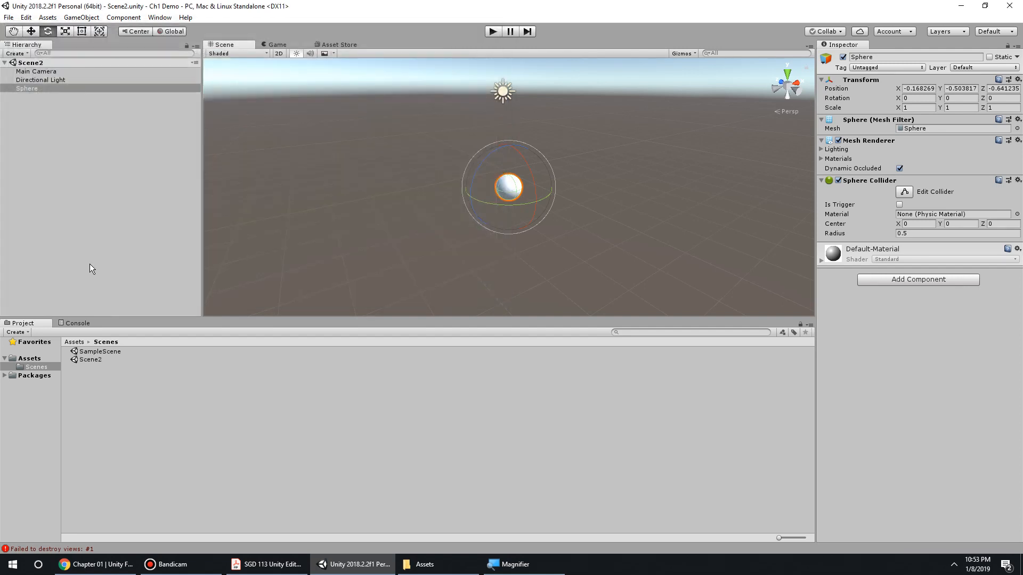
Load SampleScene and return to Scene2 to compare the objects each scene contains
left_click(113, 360)
left_click(102, 353)
left_click(95, 360)
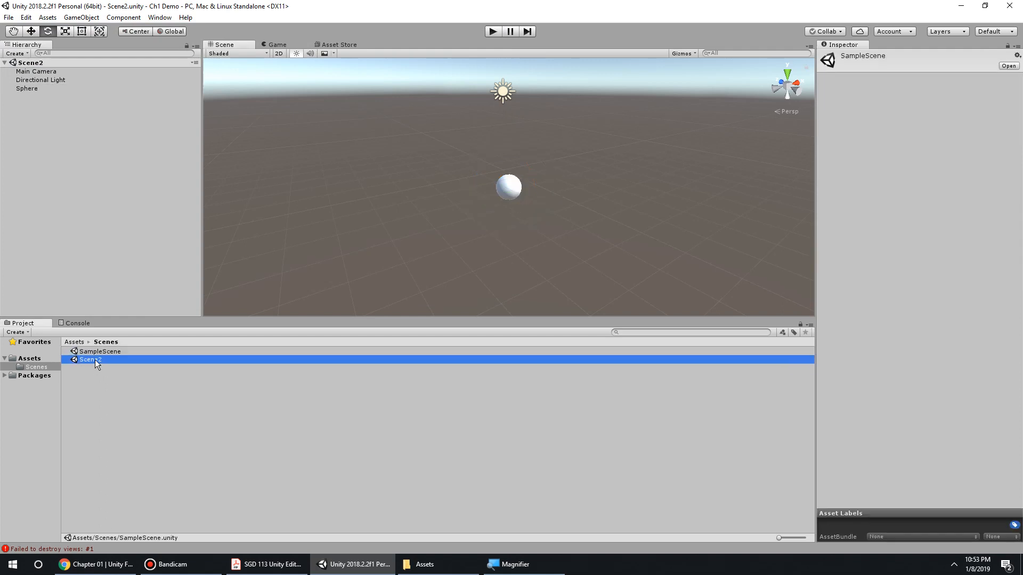
left_click(98, 351)
double_click(107, 351)
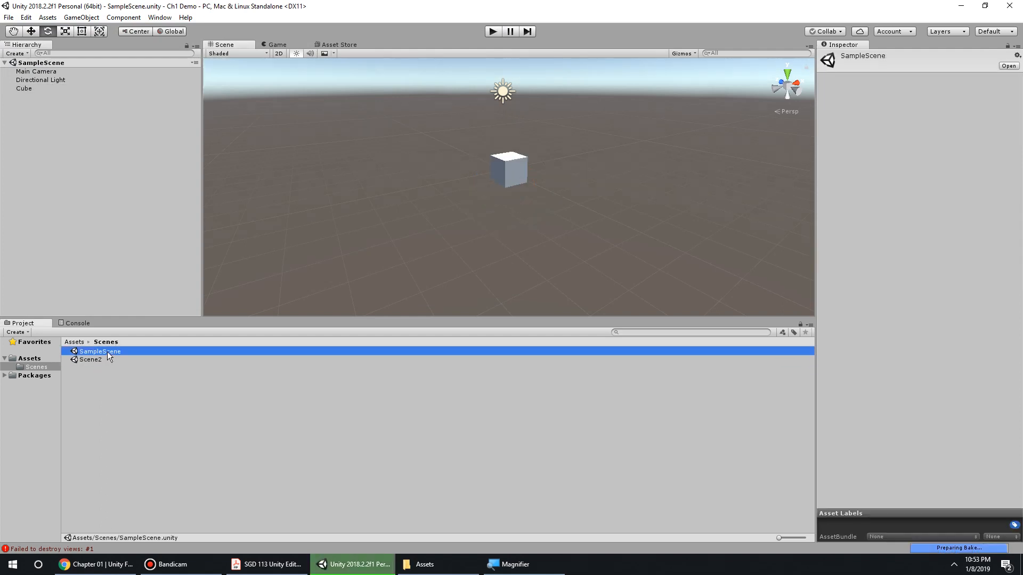
left_click(94, 359)
double_click(94, 359)
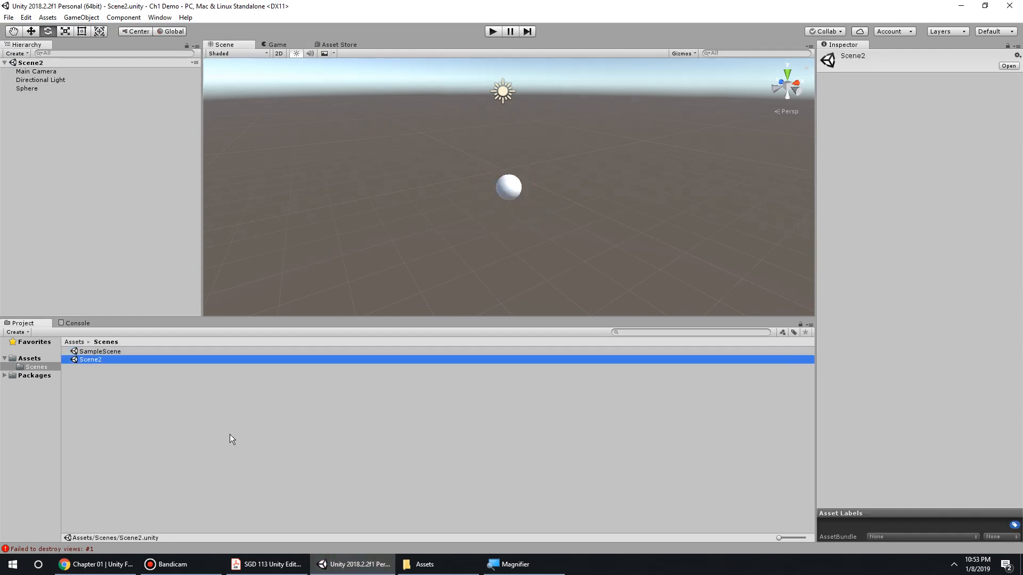
left_click(109, 354)
left_click(98, 359)
left_click(106, 354)
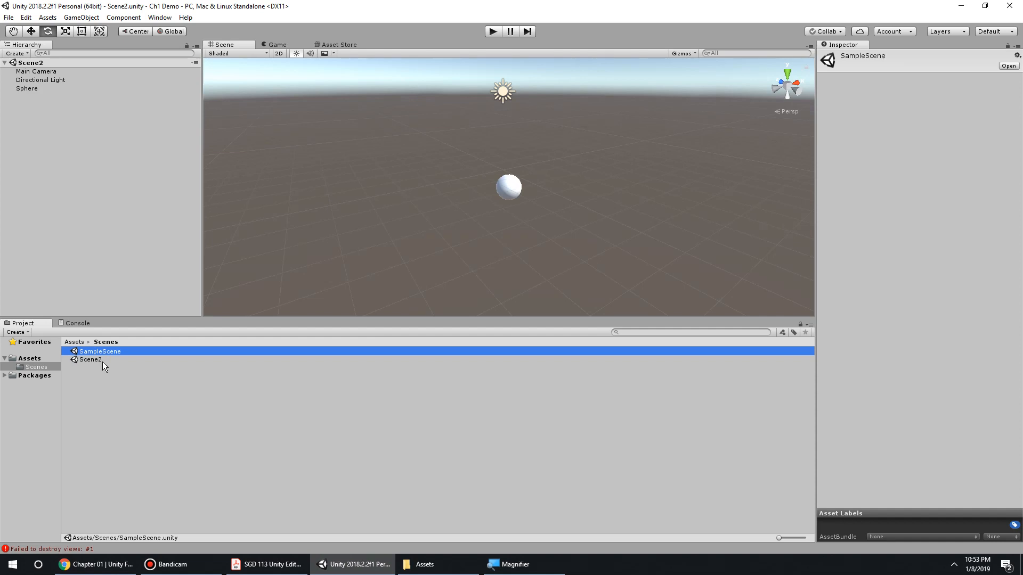
left_click(107, 359)
left_click(117, 352)
left_click(111, 358)
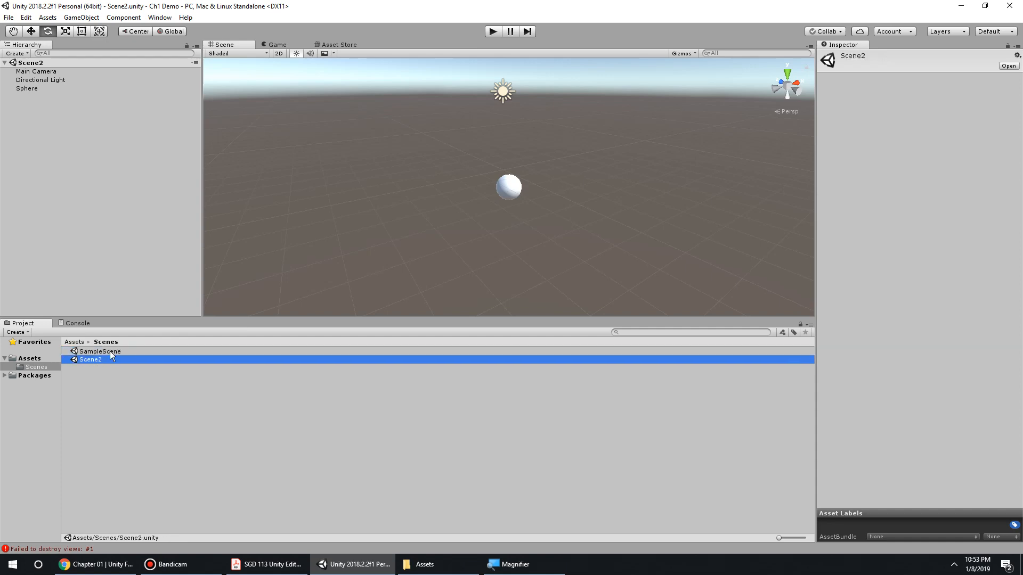
left_click(104, 352)
left_click(99, 359)
left_click(104, 352)
left_click(99, 359)
left_click(107, 352)
Switch to the SGD 113 Unity Editor slides in Adobe Acrobat Reader and view the Object slide
left_click(266, 564)
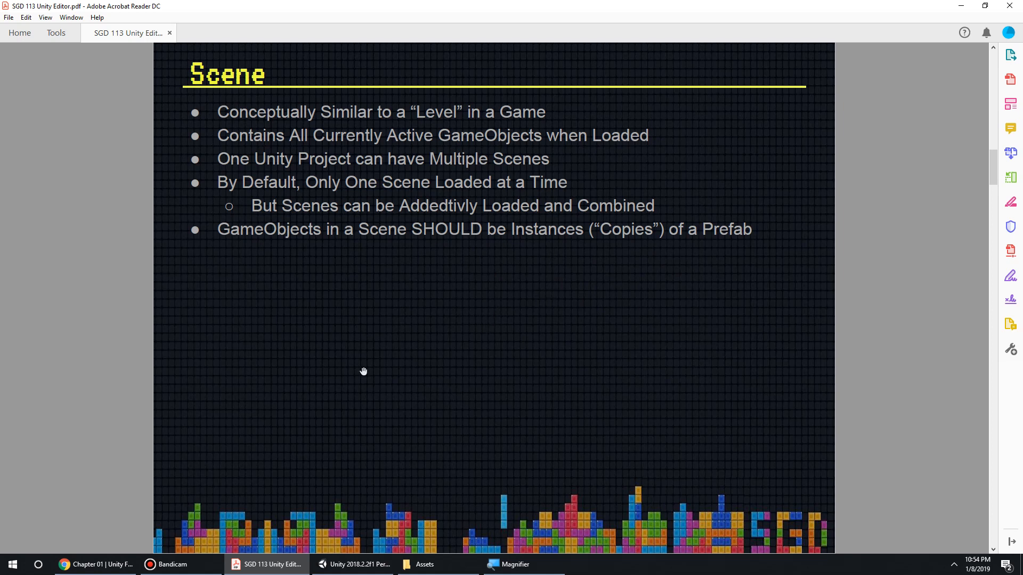
scroll(678, 387, "down", 2)
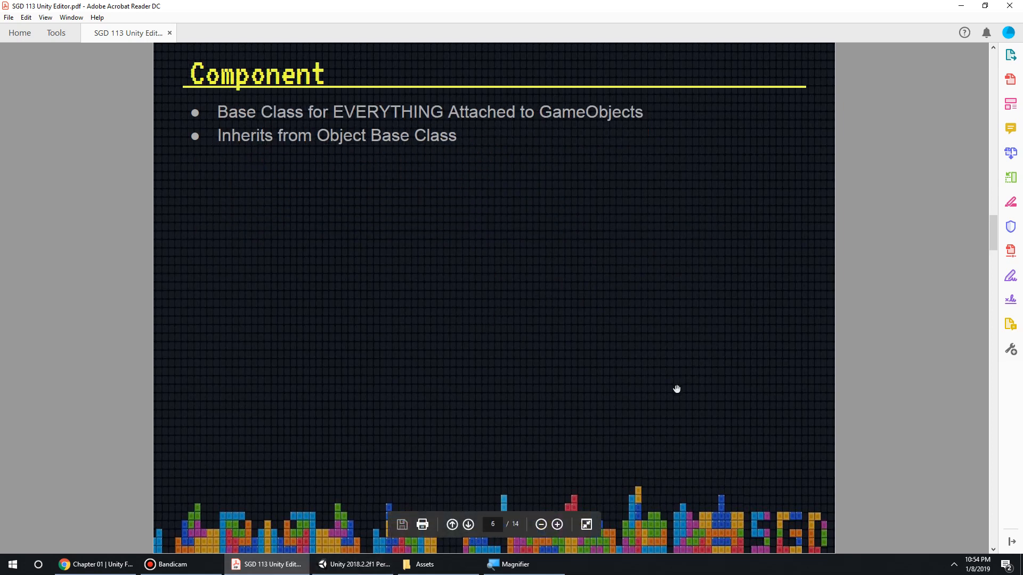
scroll(677, 390, "up", 1)
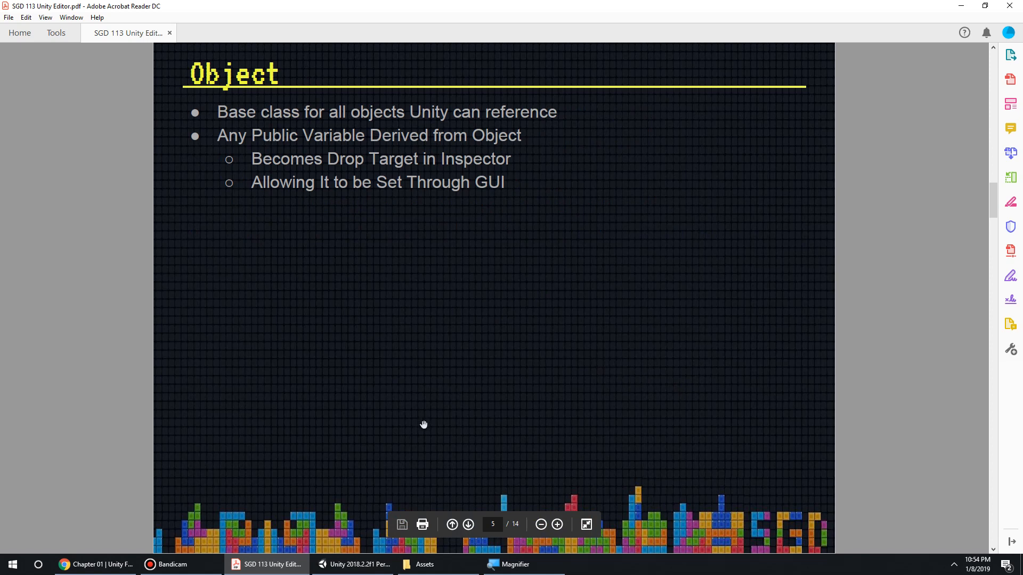
Return to Unity and enlarge the Scene view by narrowing the Hierarchy panel and reducing the Project panel's height
left_click(358, 572)
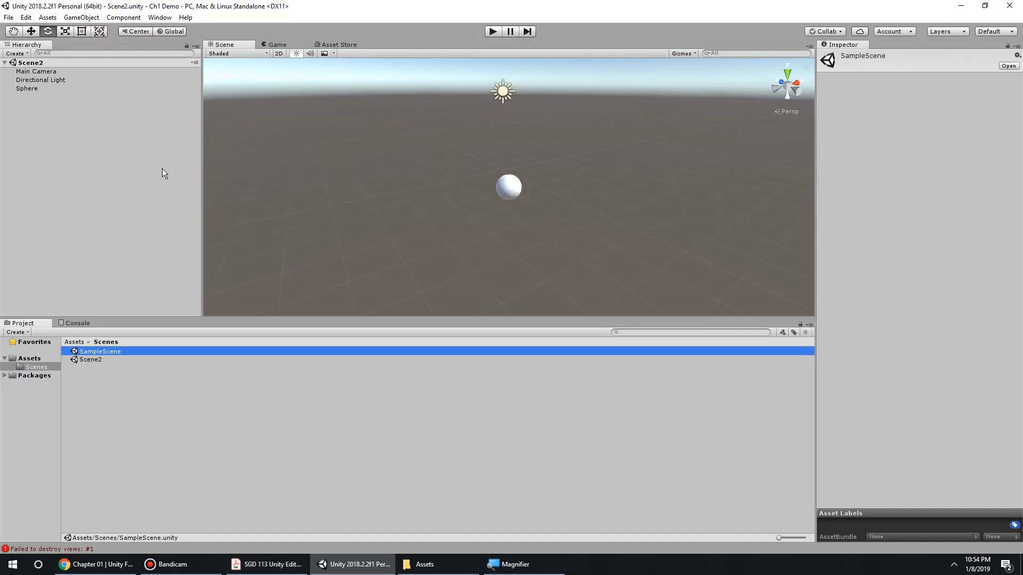
left_click_drag(197, 167, 168, 266)
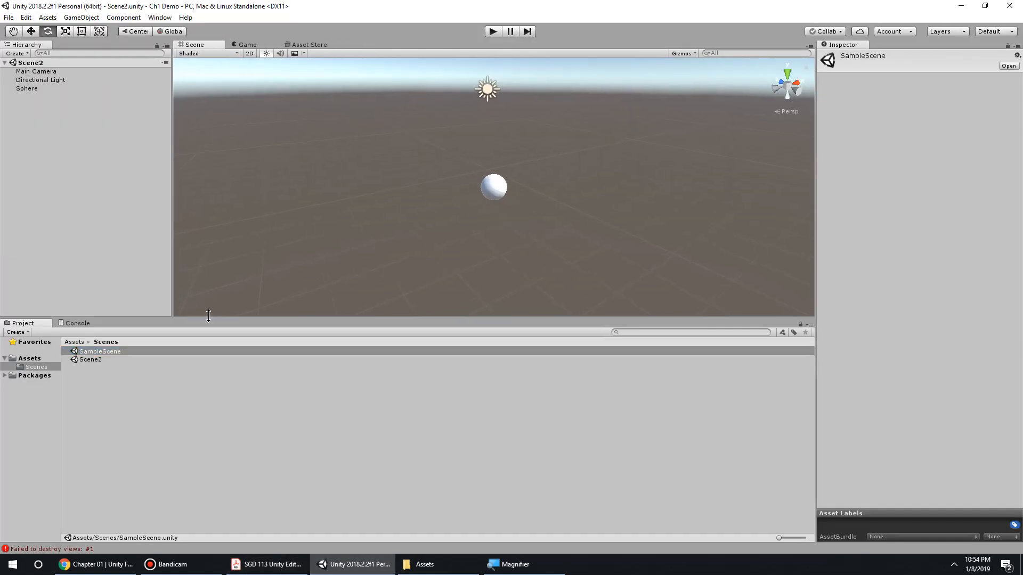
left_click_drag(208, 316, 205, 401)
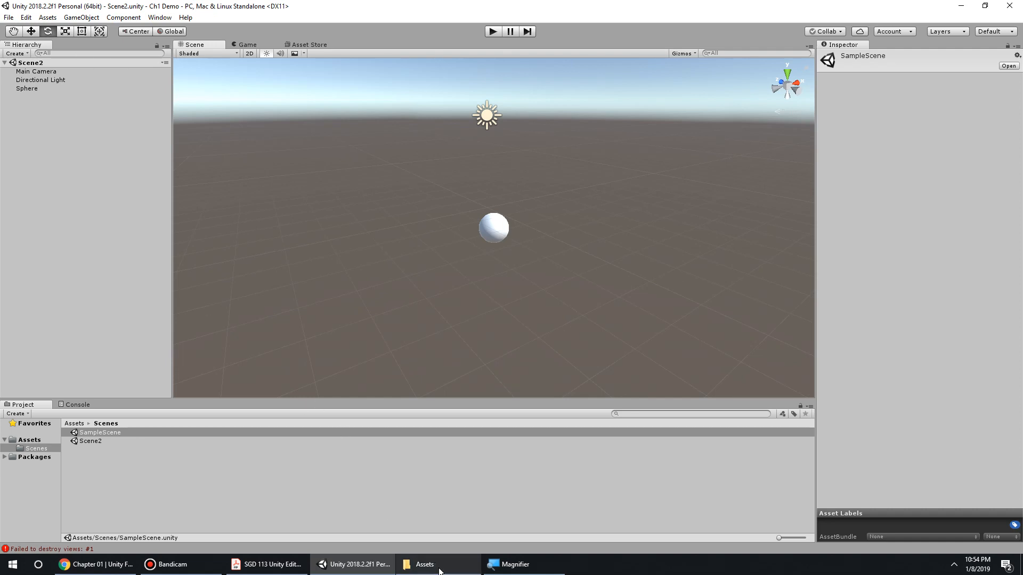
Review the Object slide in Acrobat Reader, and return to Unity to examine the Sphere's components
left_click(266, 565)
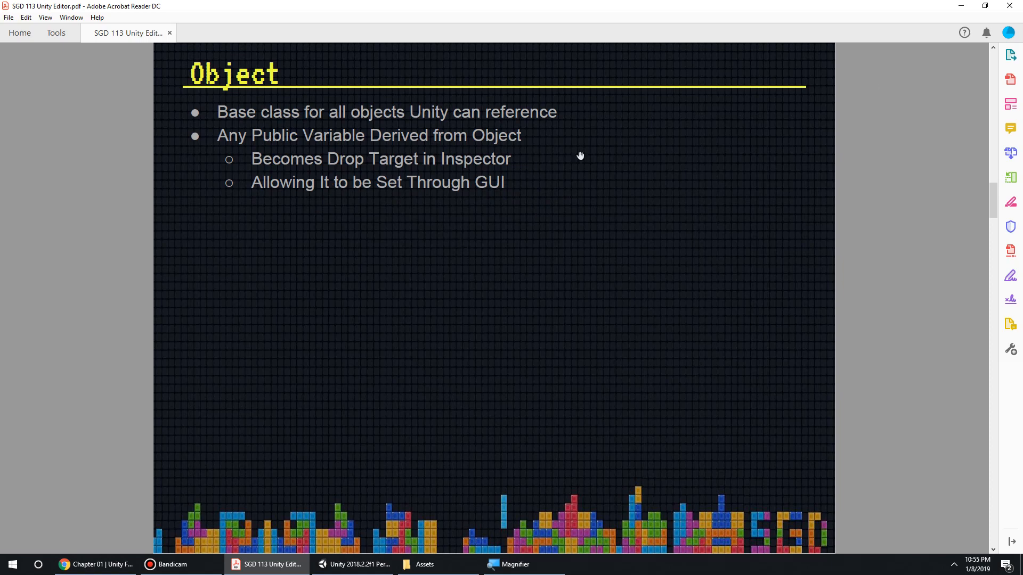
left_click(354, 564)
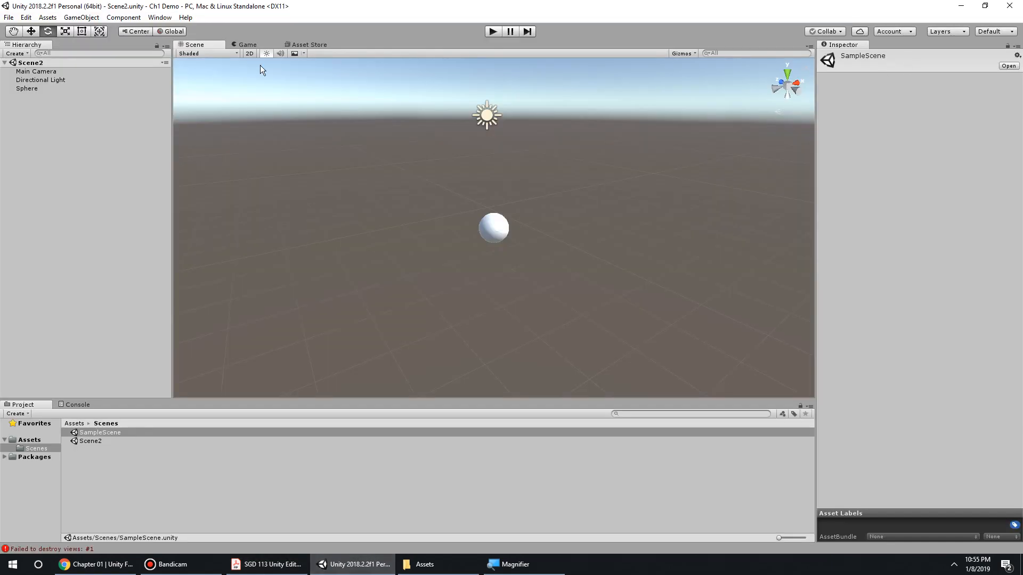
left_click(43, 71)
left_click(27, 87)
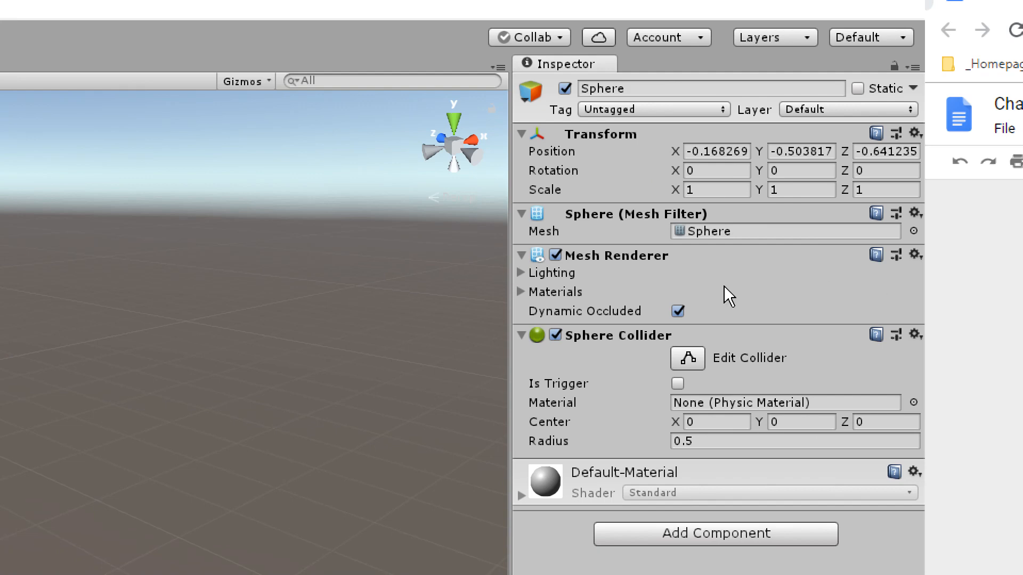
Collapse the Sphere's Mesh Renderer, Mesh Filter and Transform components, and set the Sphere Collider's Y center to -0.43
left_click(678, 311)
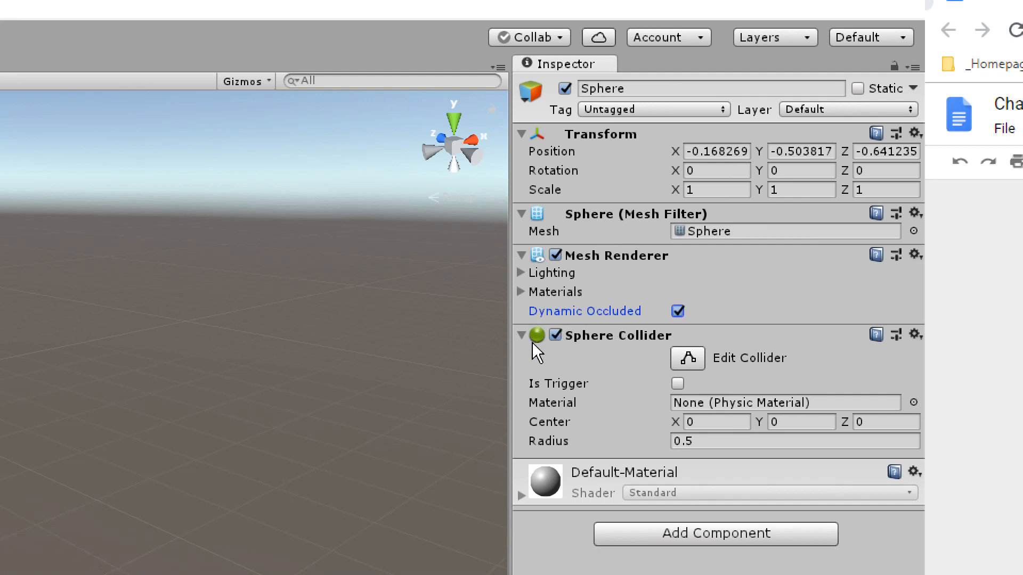
left_click(521, 255)
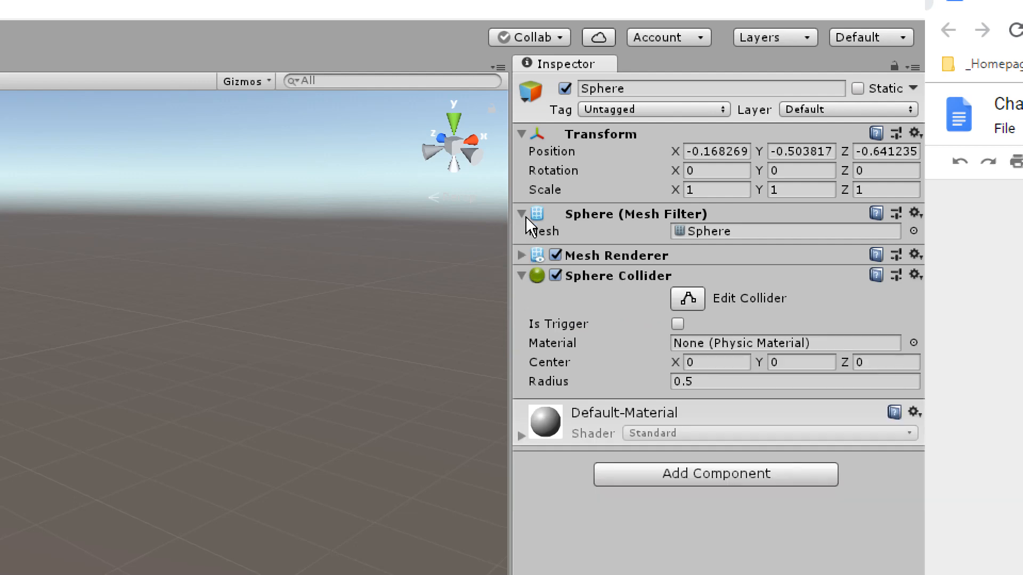
left_click(523, 214)
left_click(523, 134)
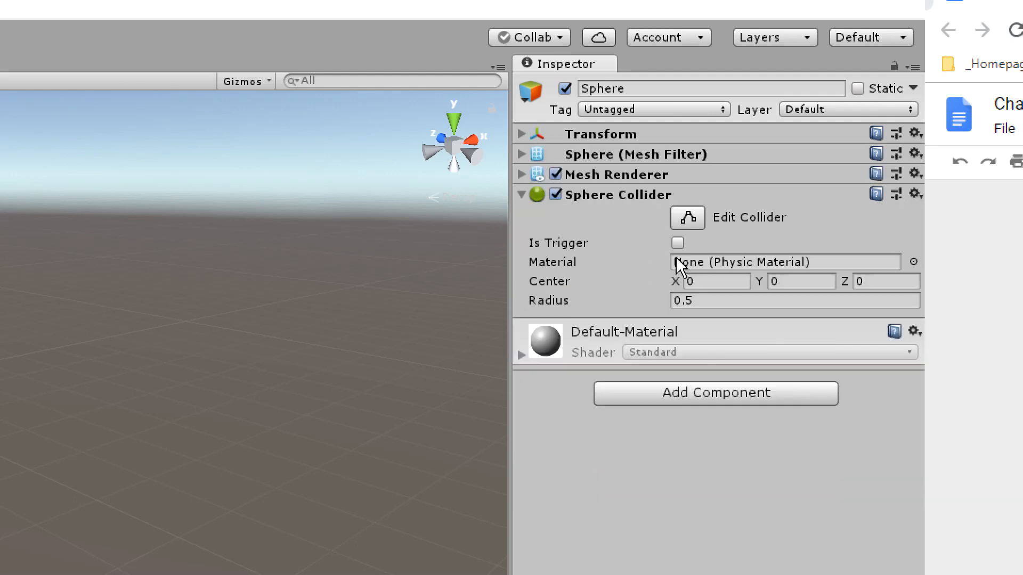
left_click(682, 245)
mouse_move(761, 282)
left_mouse_down()
mouse_move(782, 282)
mouse_move(749, 282)
left_mouse_up()
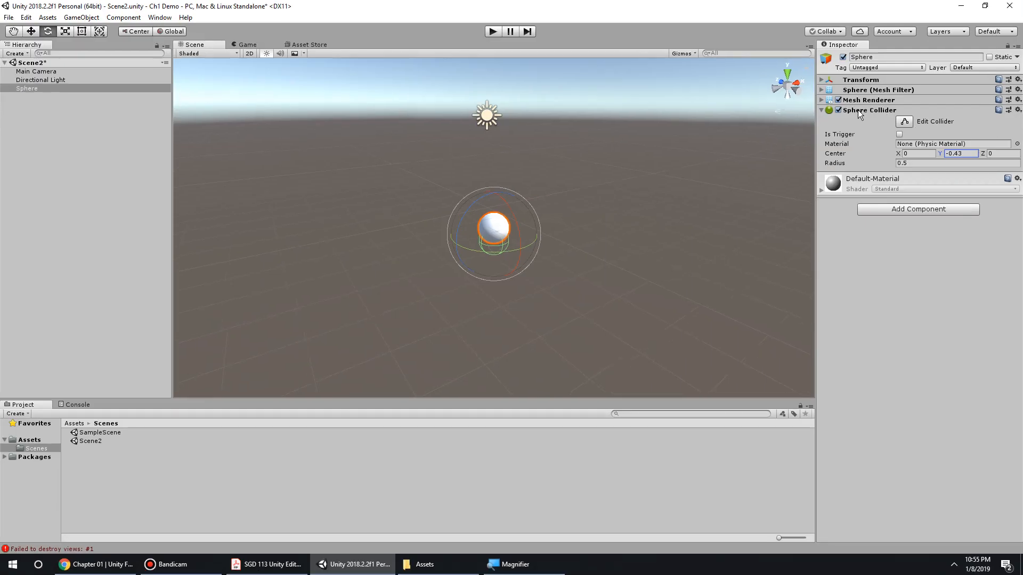
Collapse and re-expand the Sphere Collider, and disable and re-enable the component
left_click(858, 110)
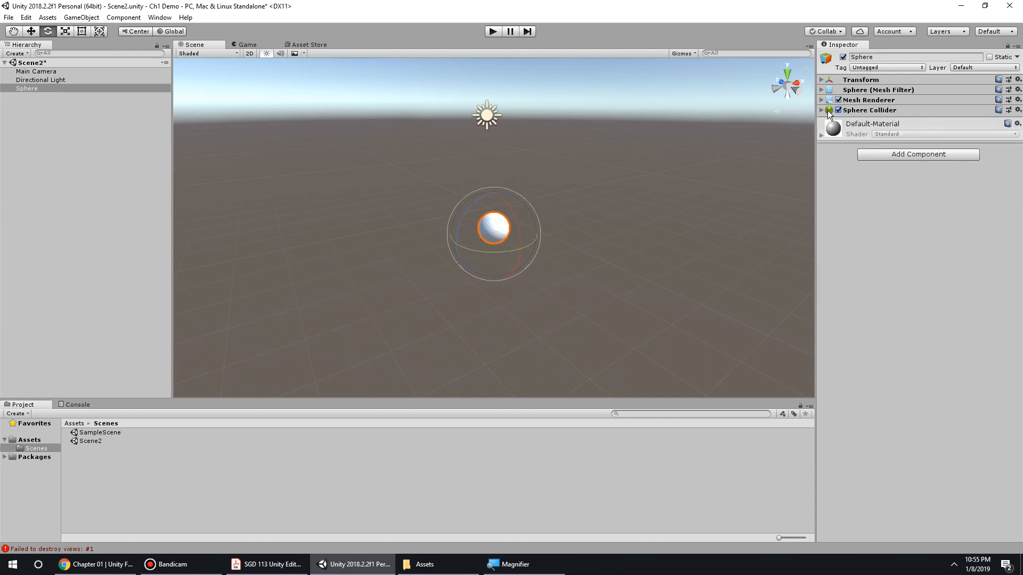
left_click(824, 110)
left_click(838, 110)
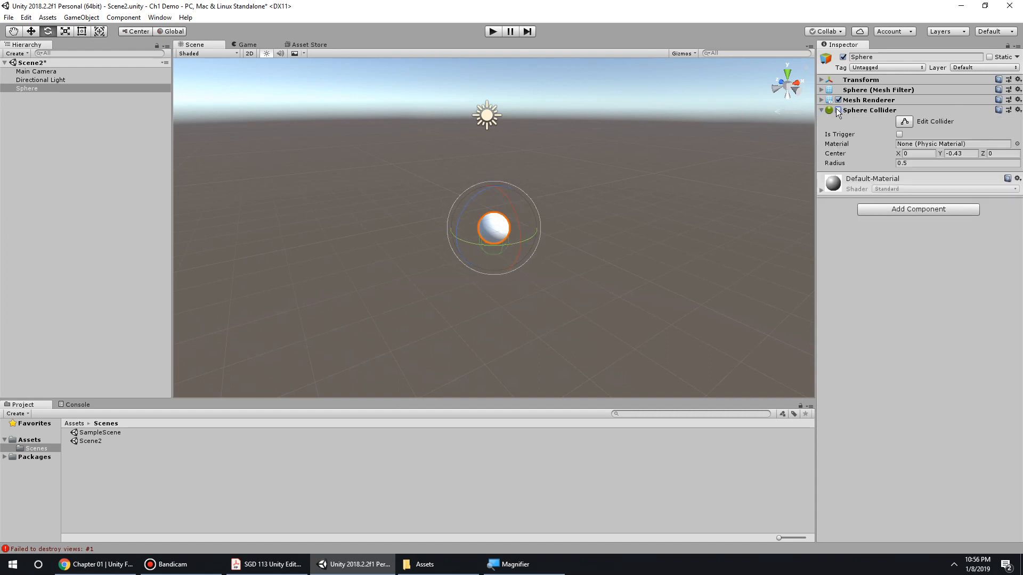
left_click(837, 111)
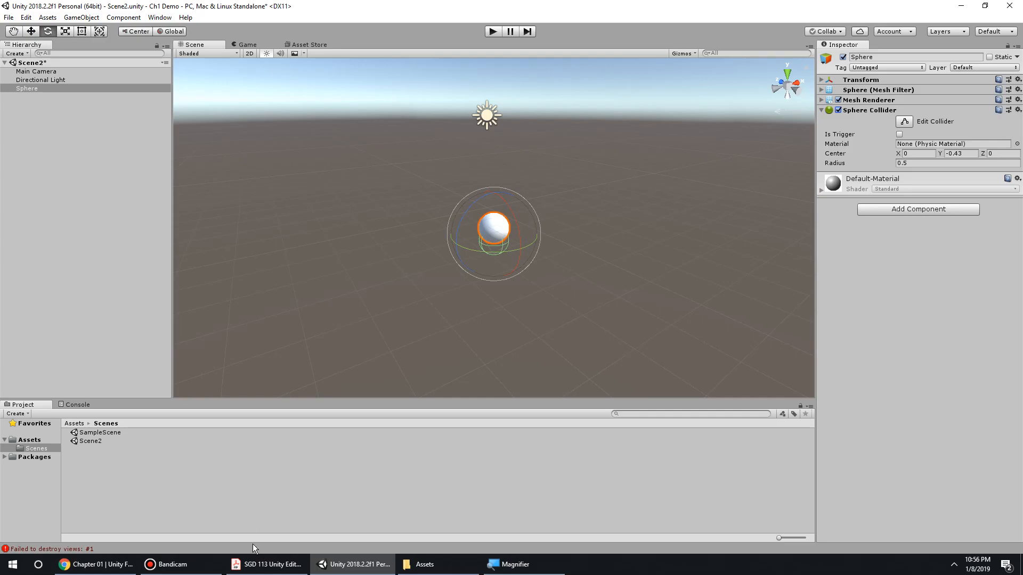
Review the Component slide in Acrobat Reader against the Sphere in Unity and the preceding Object slide
left_click(266, 564)
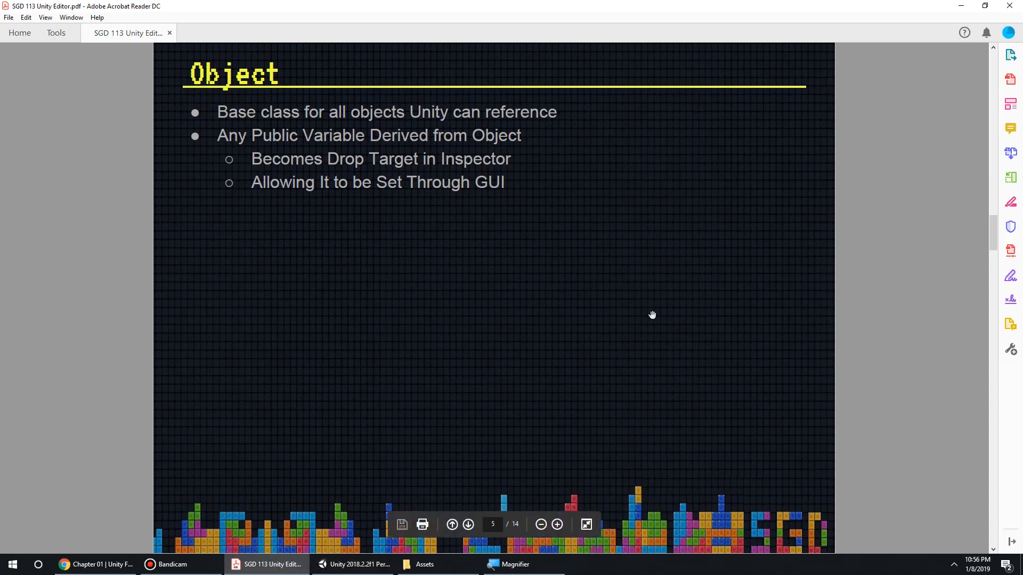
scroll(652, 315, "down", 1)
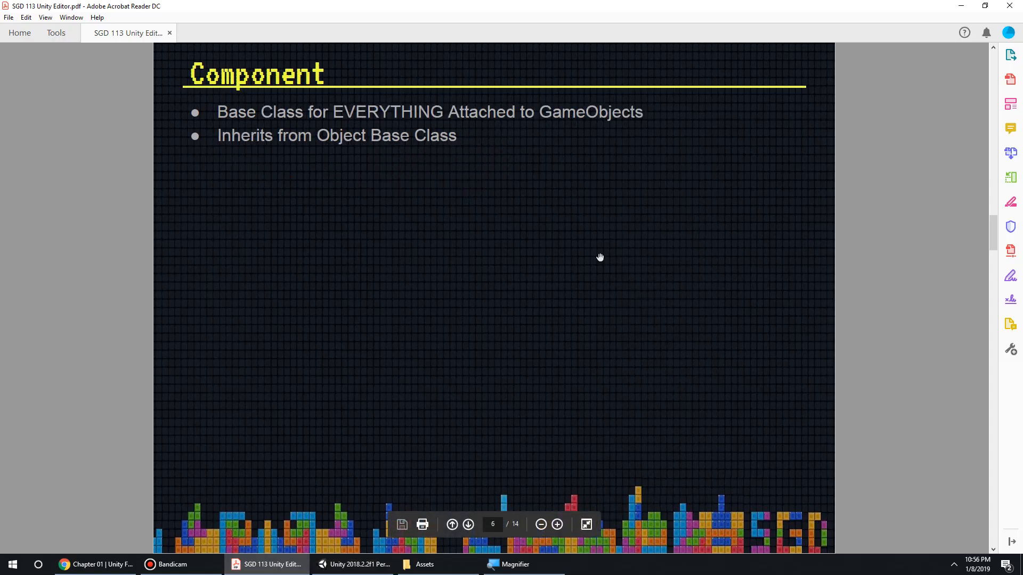
left_click(372, 565)
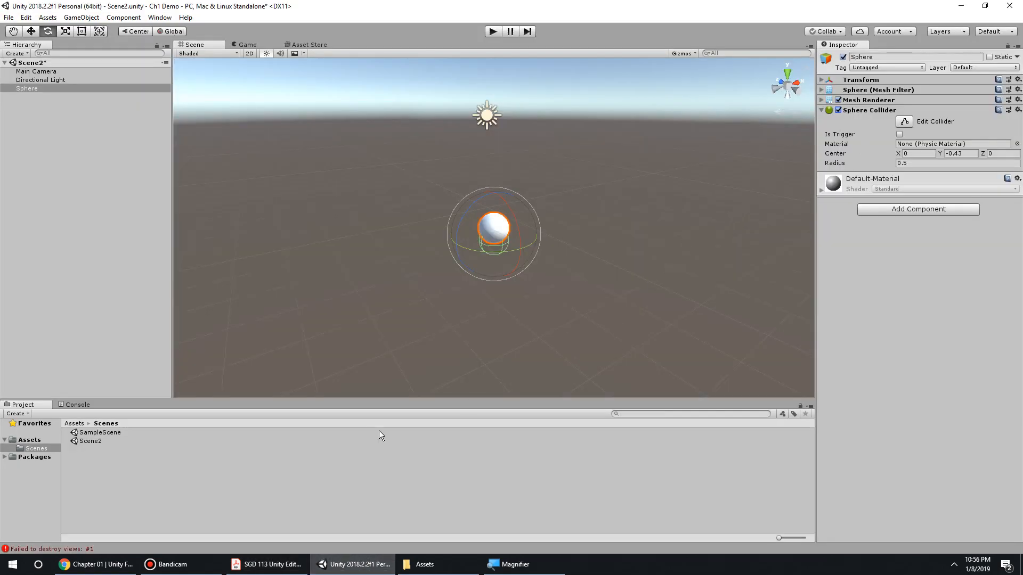
left_click(251, 564)
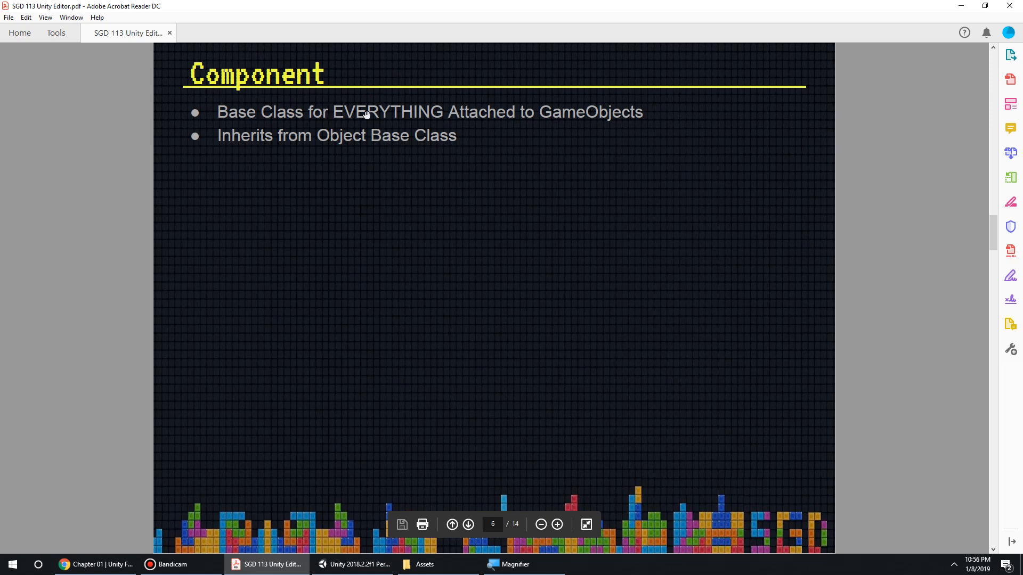
scroll(399, 195, "up", 1)
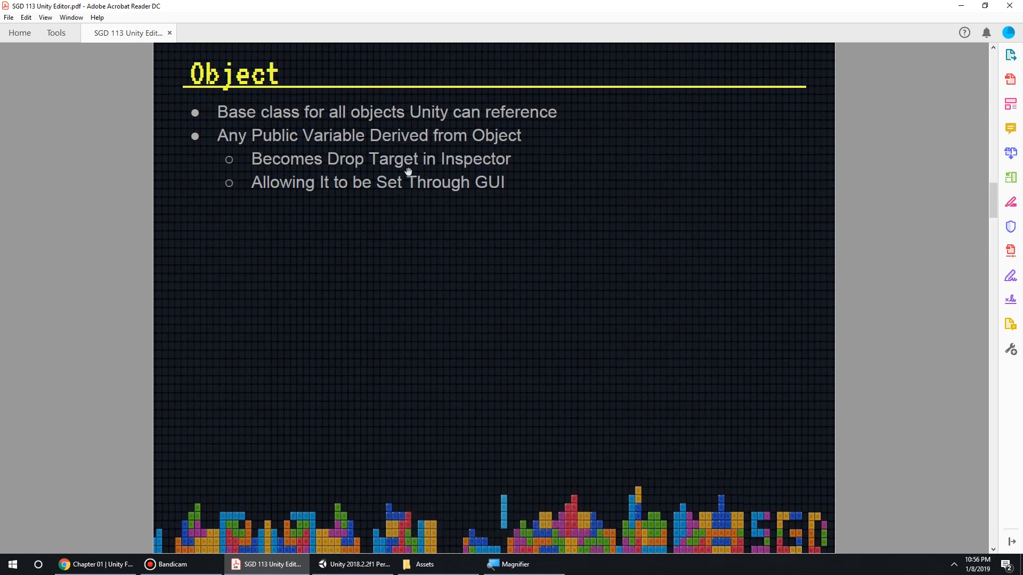
scroll(288, 101, "down", 1)
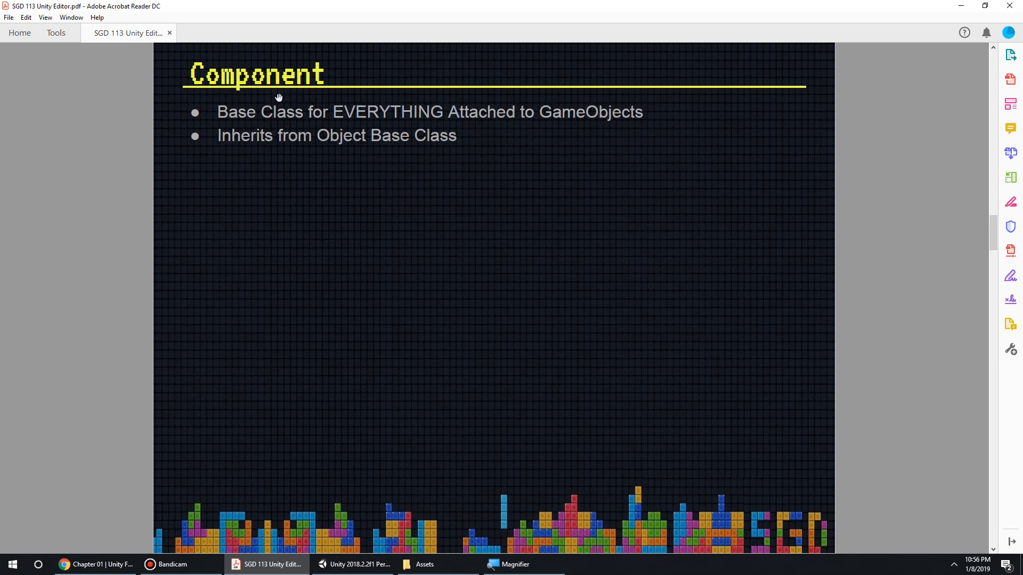
Return to Unity and look through the Sphere Collider and Mesh Renderer properties, expanding and collapsing each component
left_click(367, 565)
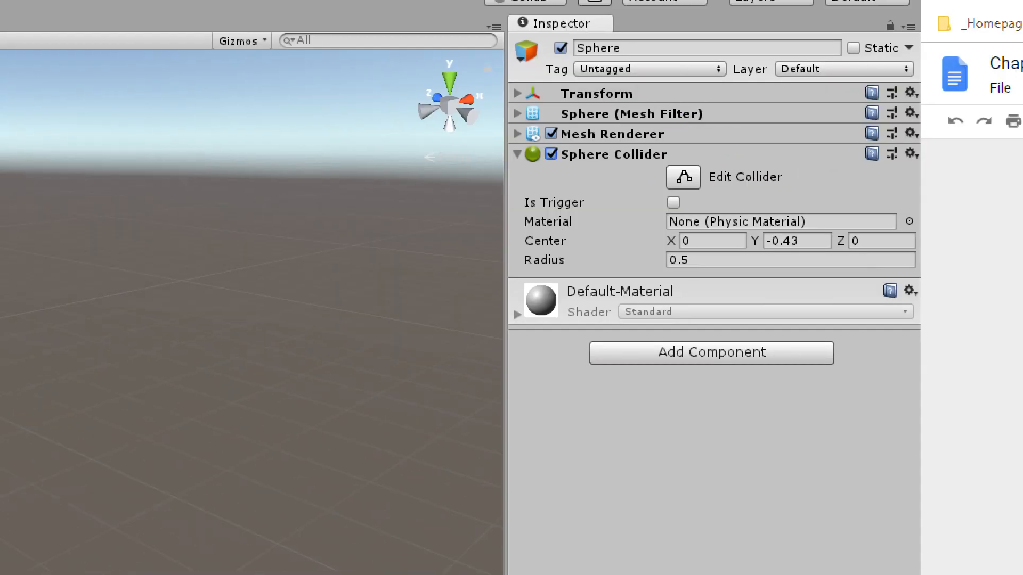
left_click(517, 155)
left_click(517, 155)
left_click(517, 155)
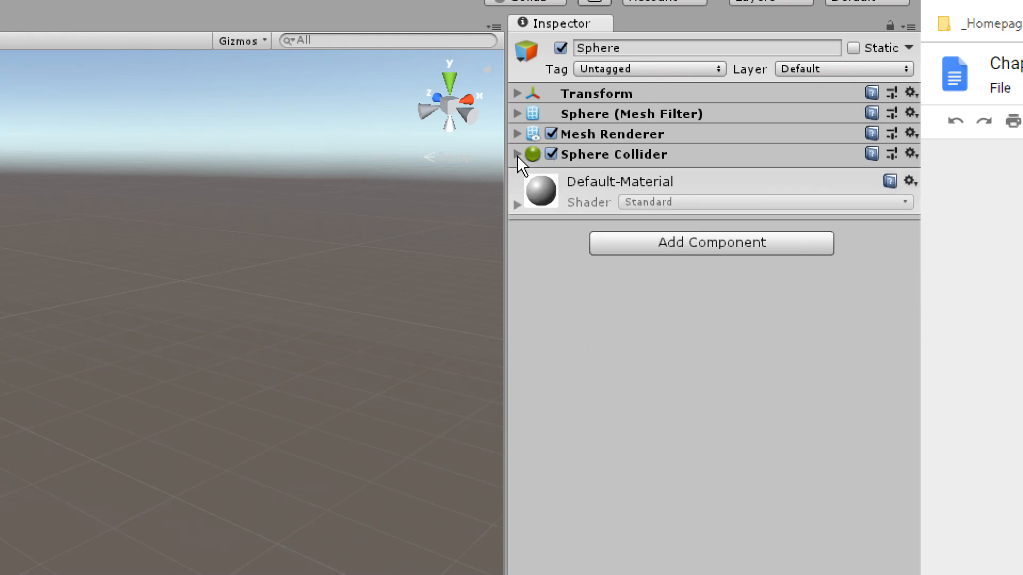
left_click(515, 131)
left_click(515, 130)
left_click(517, 155)
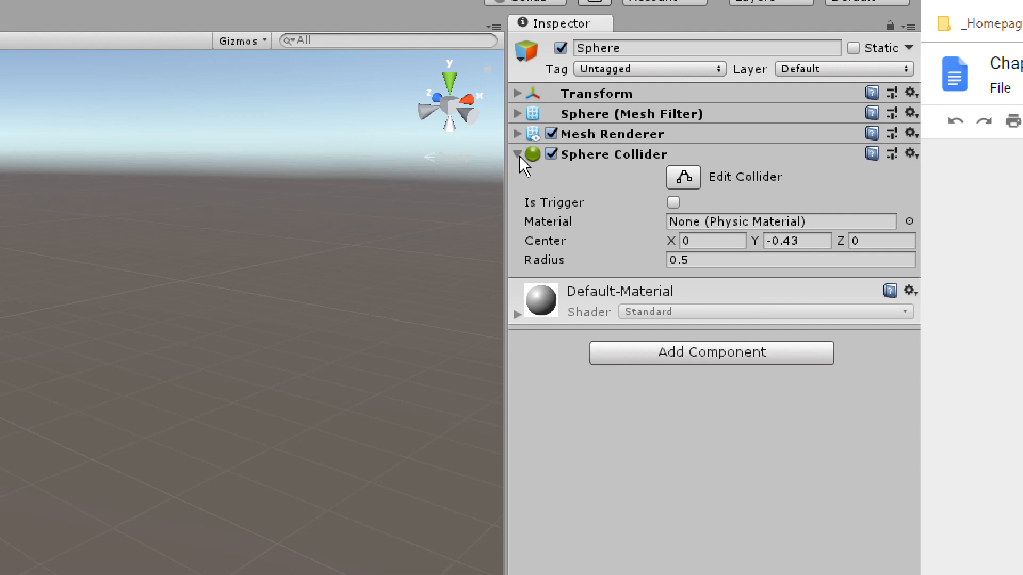
left_click(518, 155)
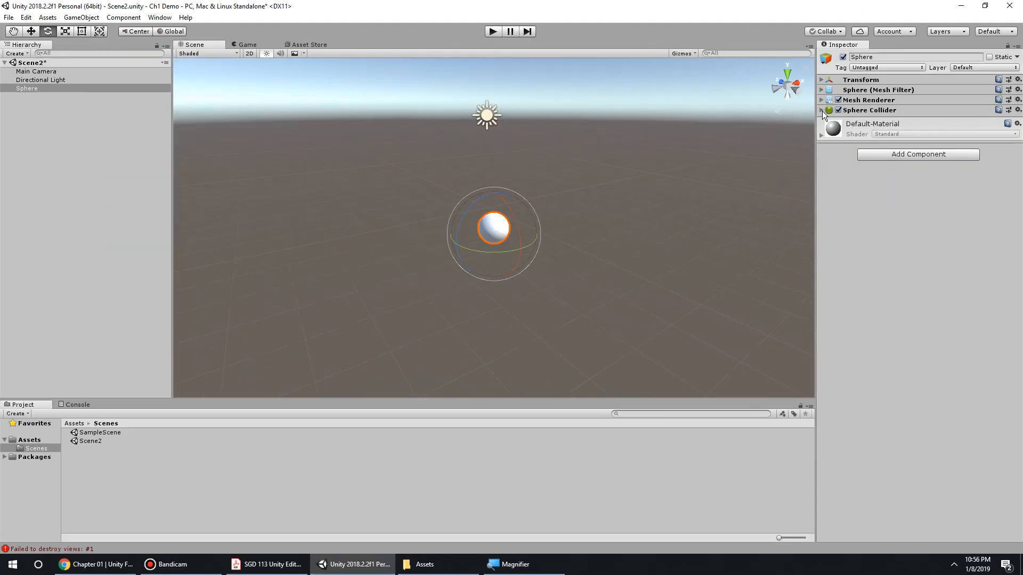
Expand the Sphere's Transform component and set its X position to 0.11
left_click(823, 81)
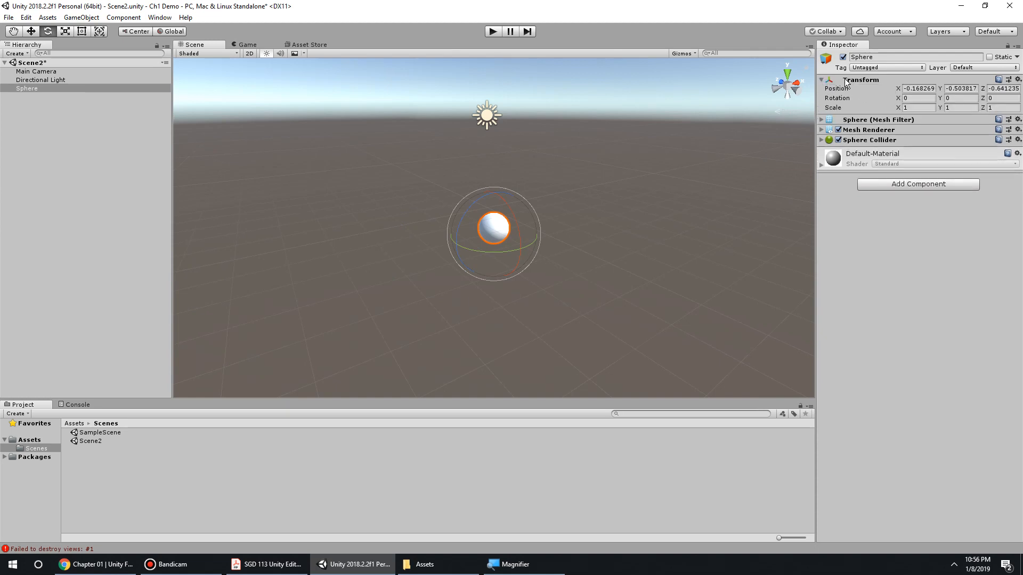
mouse_move(892, 88)
left_mouse_down()
mouse_move(914, 89)
mouse_move(897, 90)
left_mouse_up()
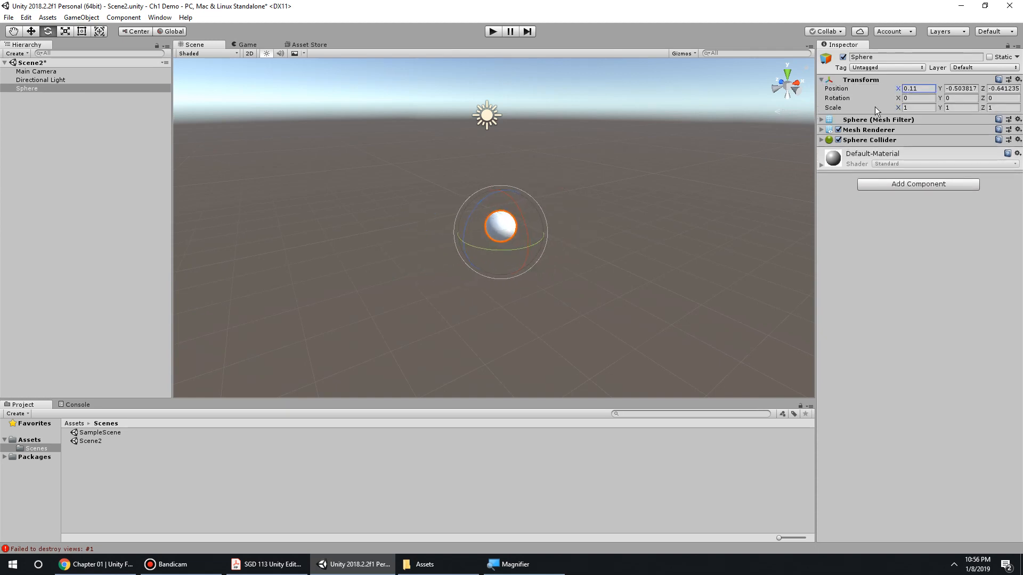
left_click(894, 110)
Flatten the Sphere by setting its Y scale to 0
mouse_move(939, 107)
left_mouse_down()
mouse_move(989, 104)
mouse_move(923, 105)
mouse_move(935, 106)
left_mouse_up()
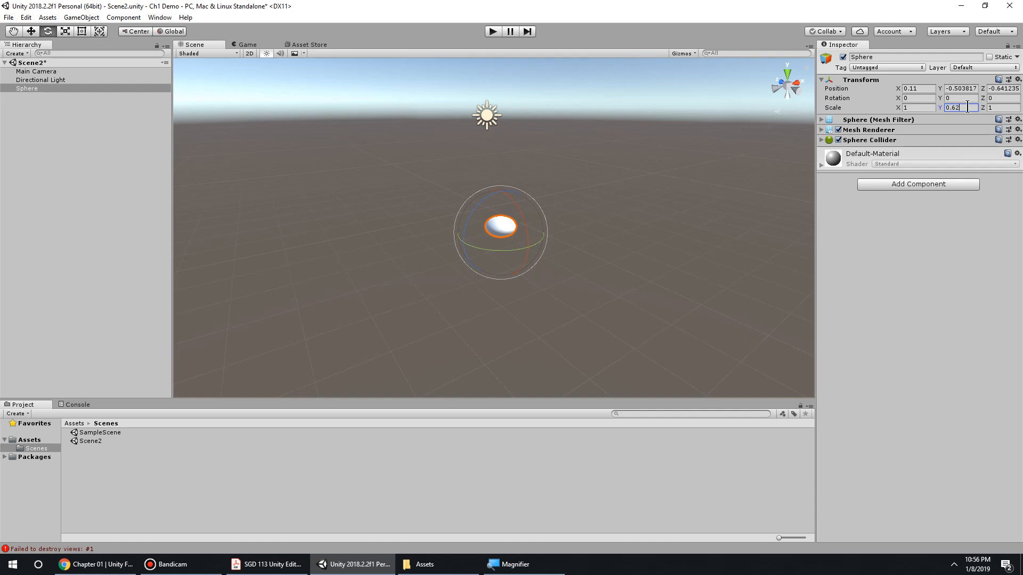
key("BackSpace")
key("BackSpace")
key("BackSpace")
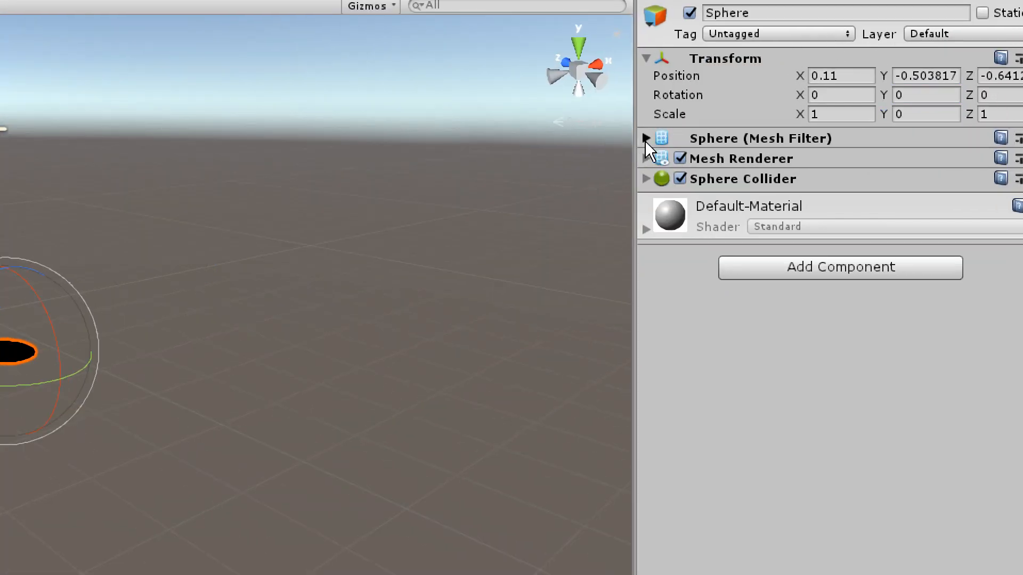
Examine the Sphere's Mesh Filter and the Lighting and Materials settings of its Mesh Renderer
left_click(645, 139)
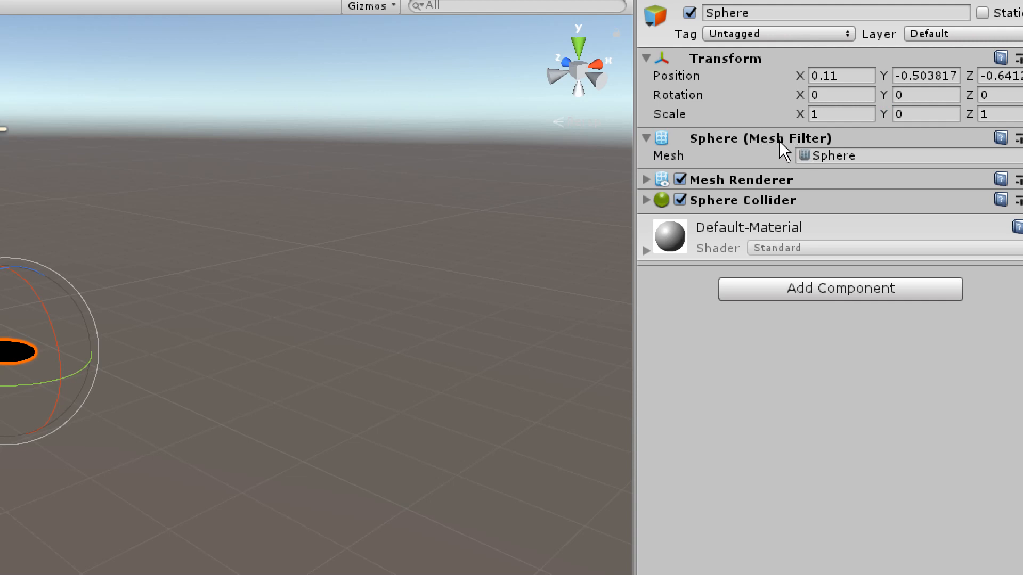
left_click(646, 138)
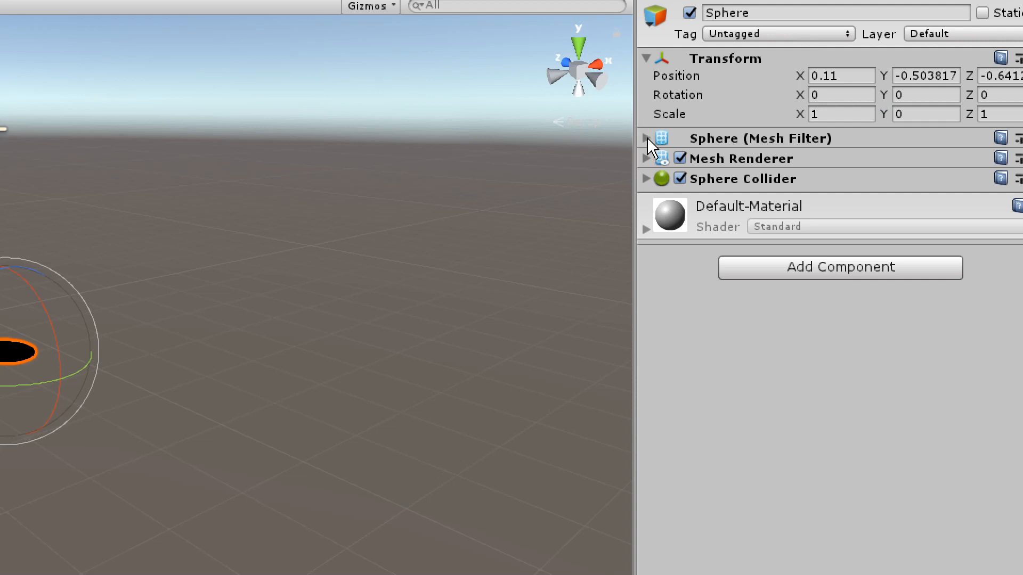
left_click(646, 158)
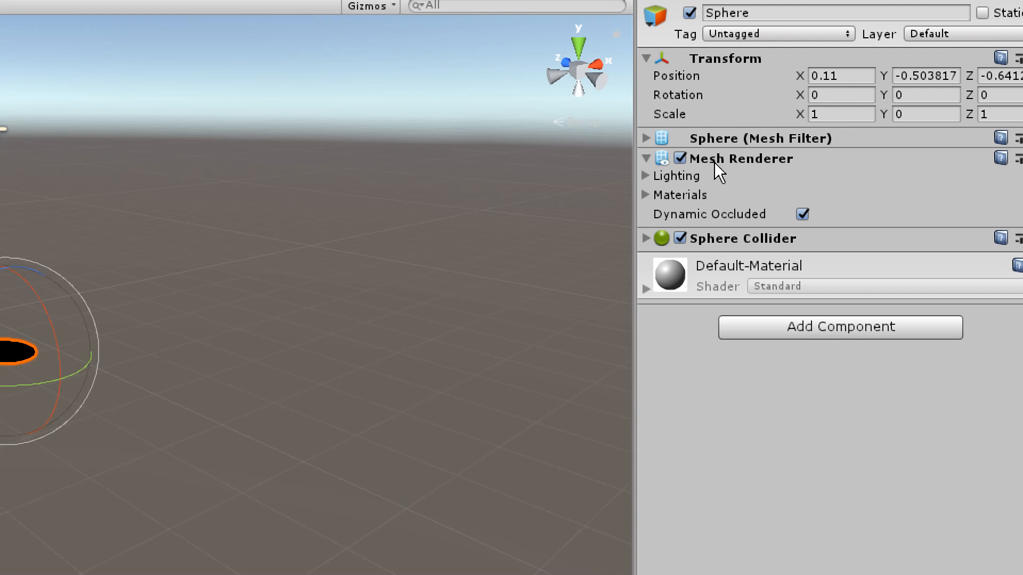
left_click(645, 158)
left_click(646, 159)
left_click(647, 176)
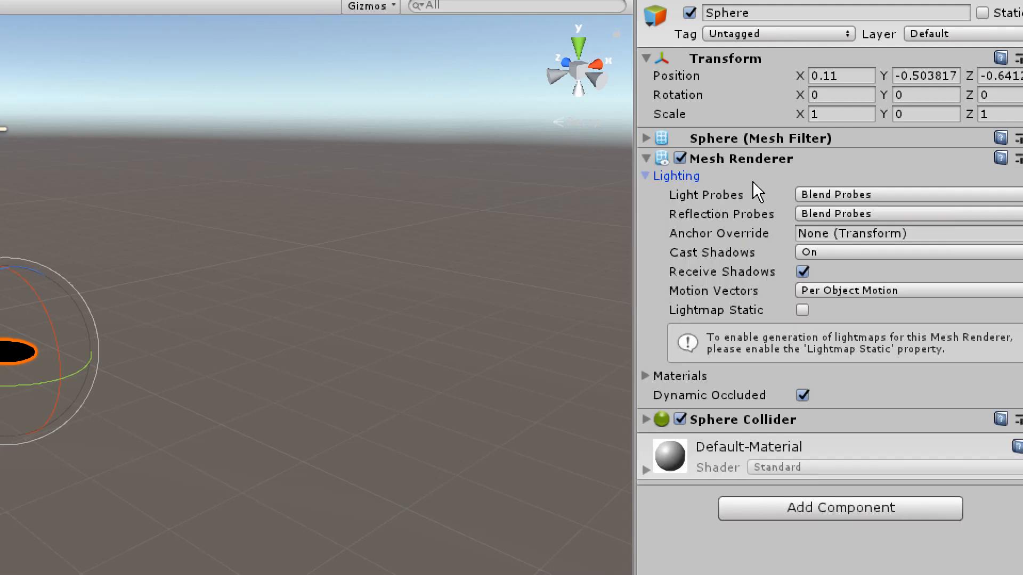
left_click(802, 273)
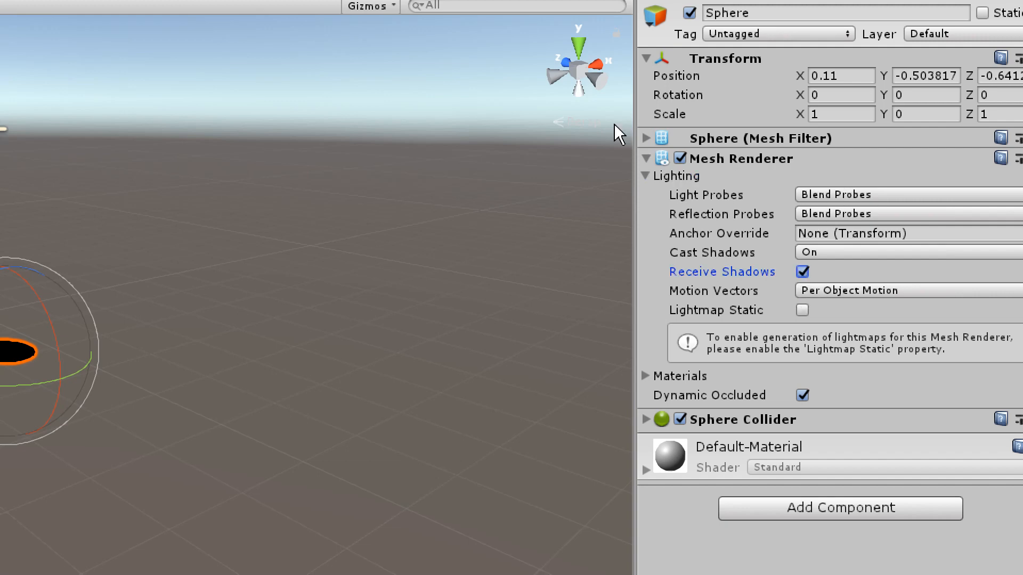
left_click(647, 177)
left_click(648, 196)
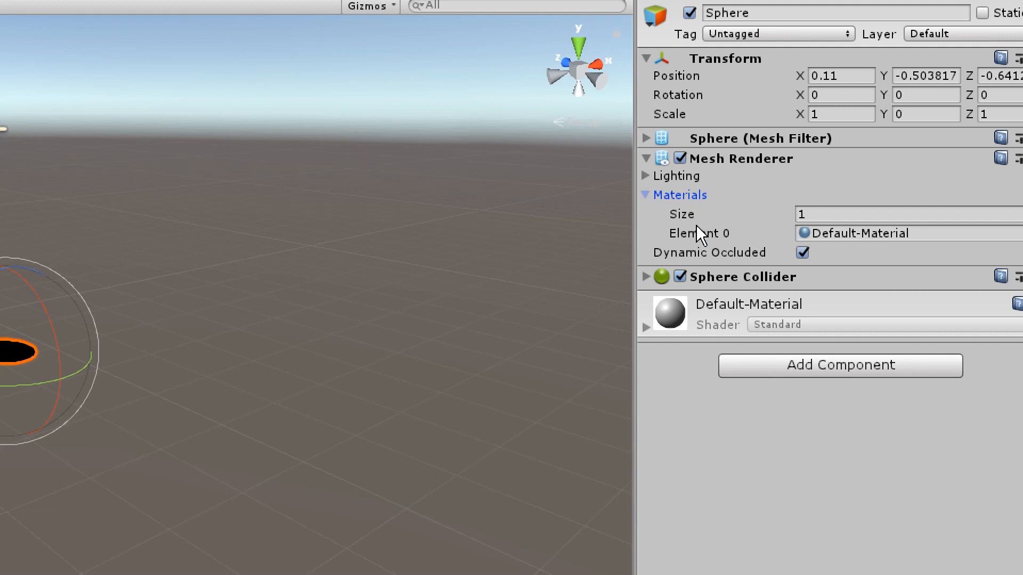
left_click(646, 195)
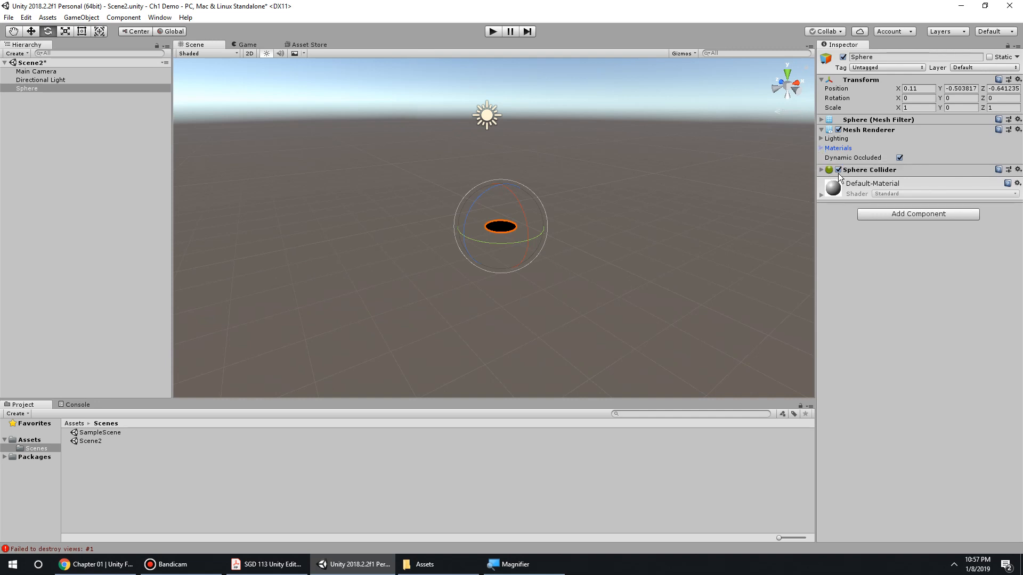
Set the Sphere's Y scale to 1
left_click(967, 108)
type("1")
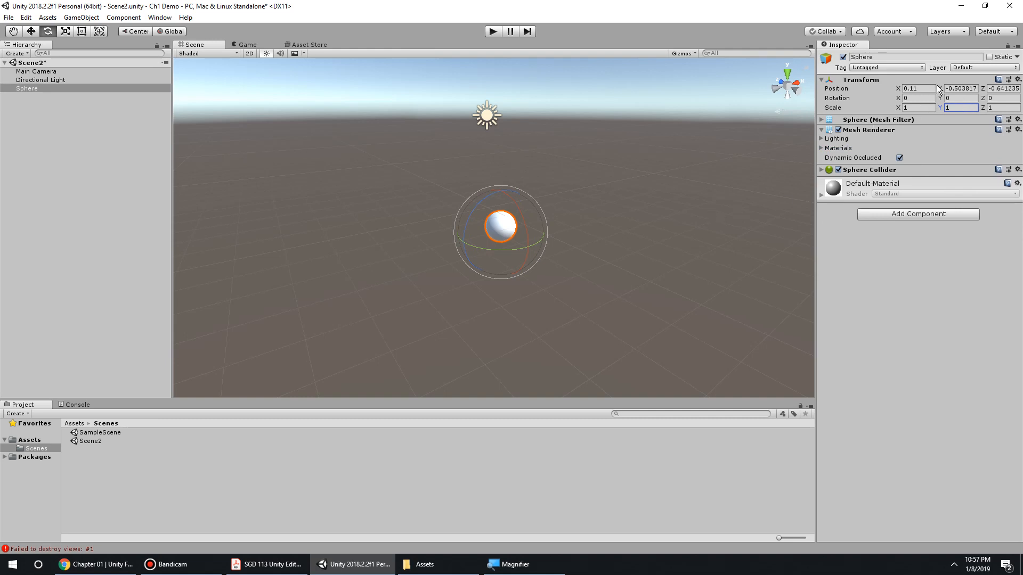
Switch to the slides in Acrobat Reader, revisit the Scene and Object slides, and advance to the GameObject slide
left_click(255, 564)
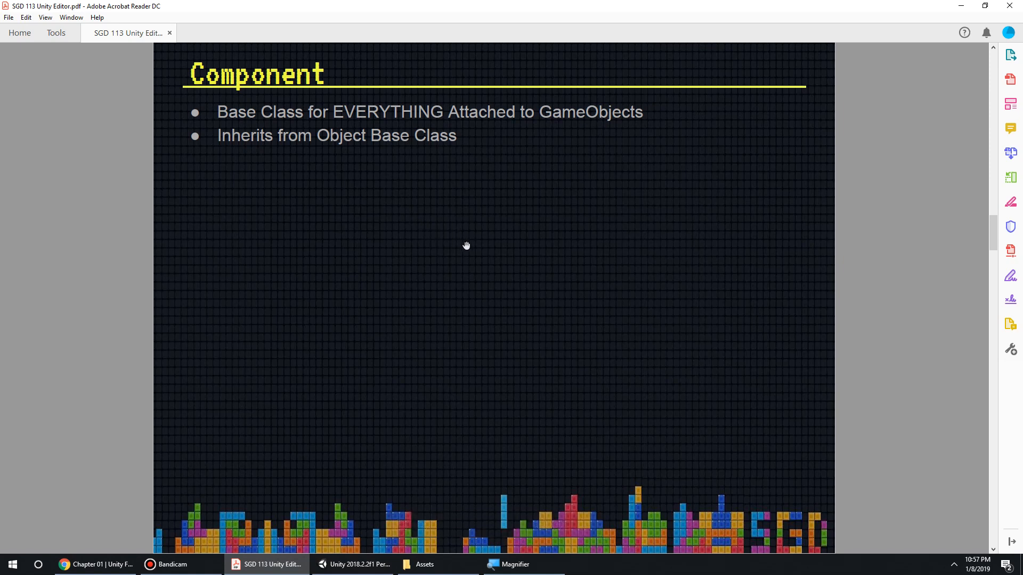
scroll(498, 246, "up", 2)
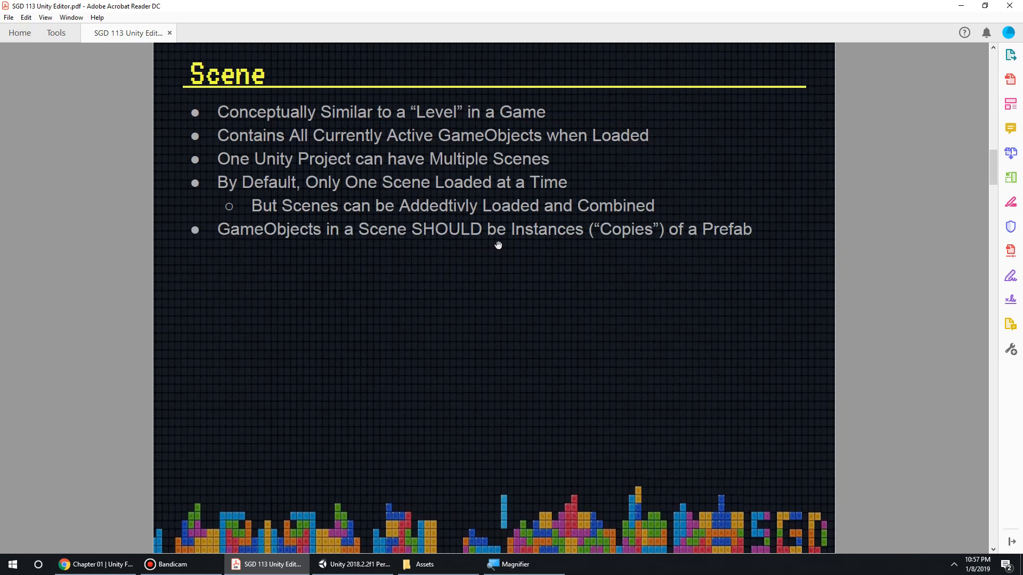
scroll(498, 245, "down", 1)
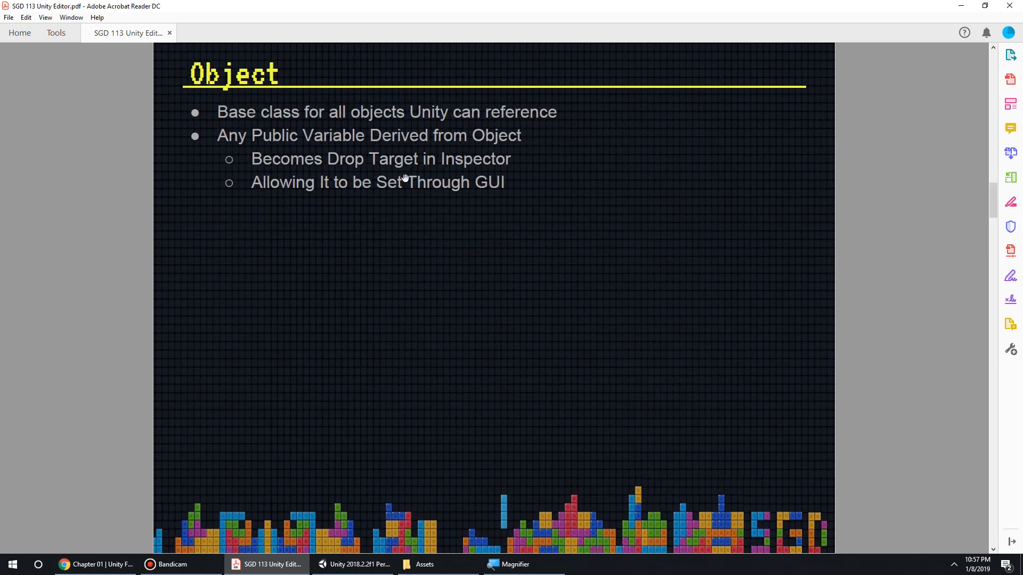
scroll(405, 177, "down", 2)
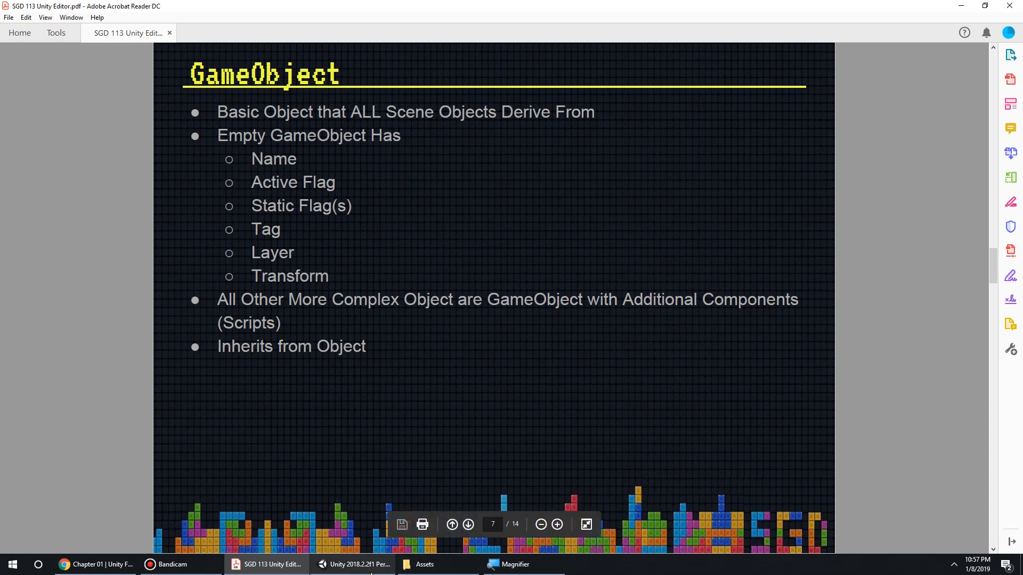
Return to Unity and reselect the Sphere in Scene2 to inspect it as a GameObject
left_click(356, 564)
left_click(50, 95)
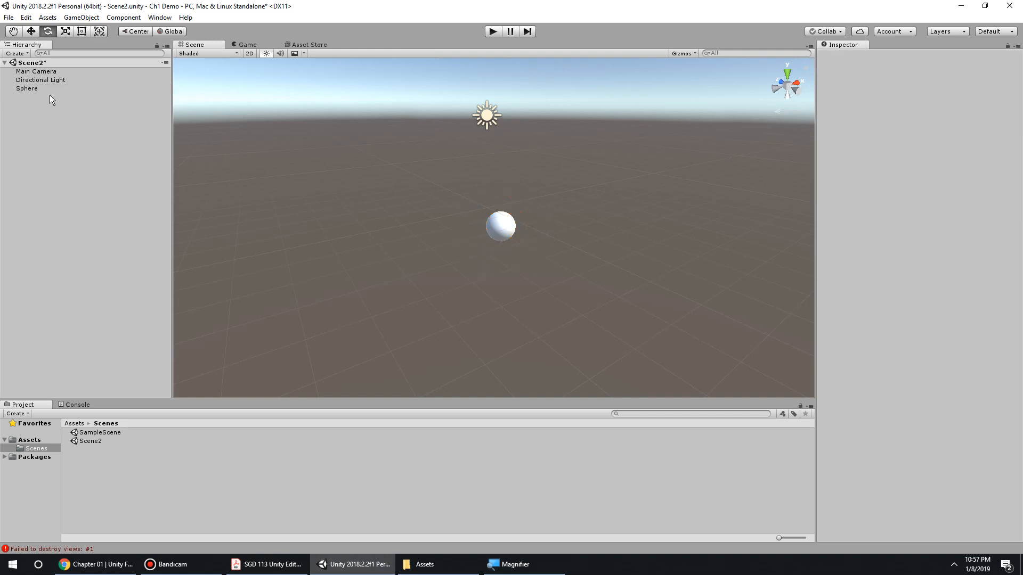
left_click(53, 89)
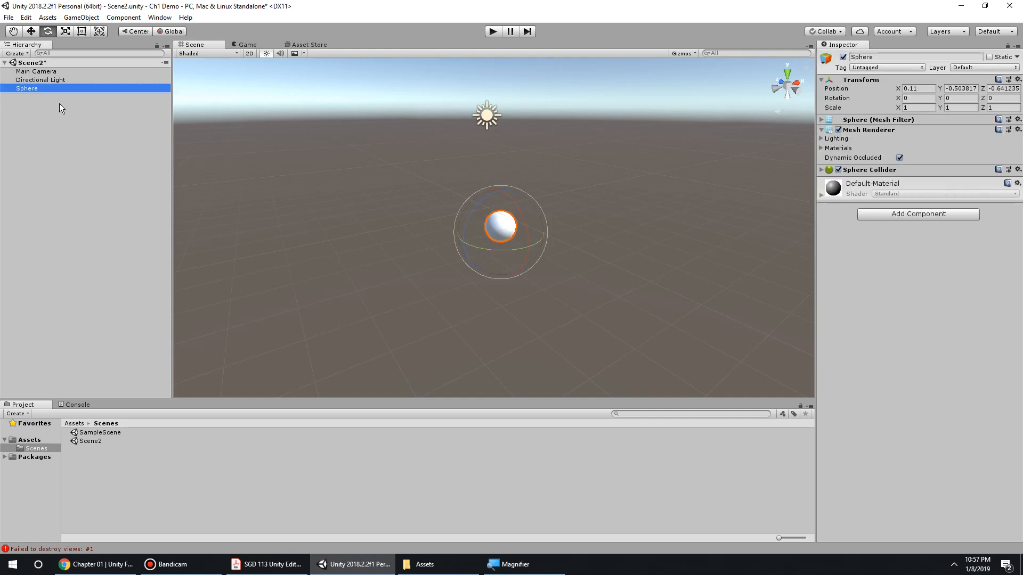
Compare the Main Camera, Directional Light and Sphere as GameObjects by selecting each one in Scene2
left_click(60, 107)
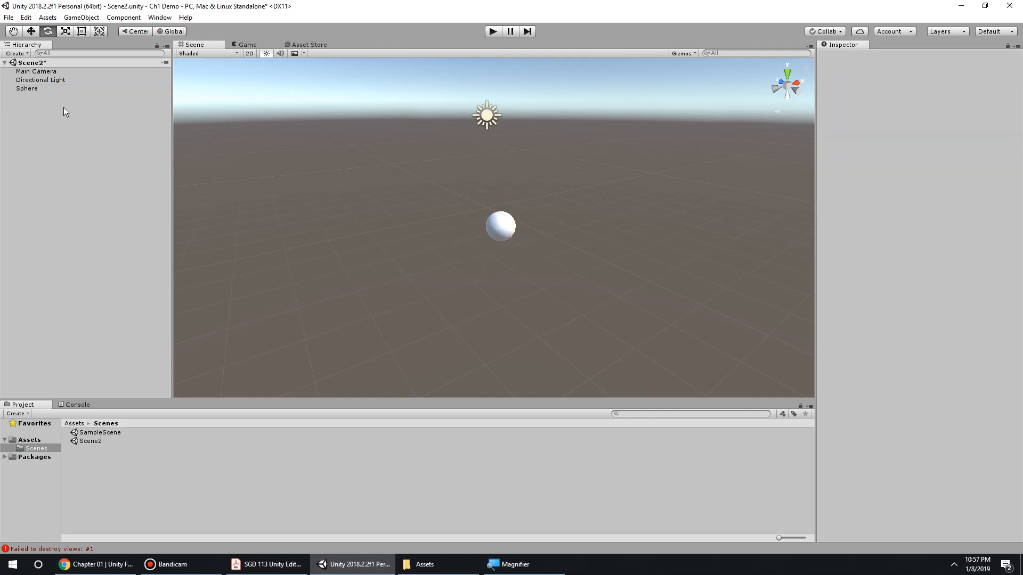
left_click(49, 89)
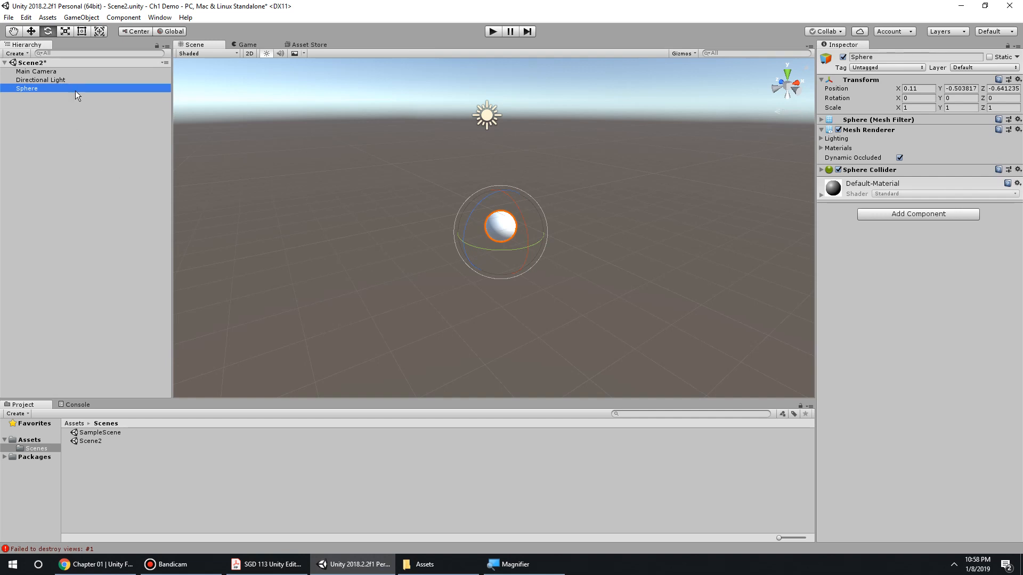
left_click(59, 79)
left_click(56, 71)
left_click(36, 88)
left_click(35, 79)
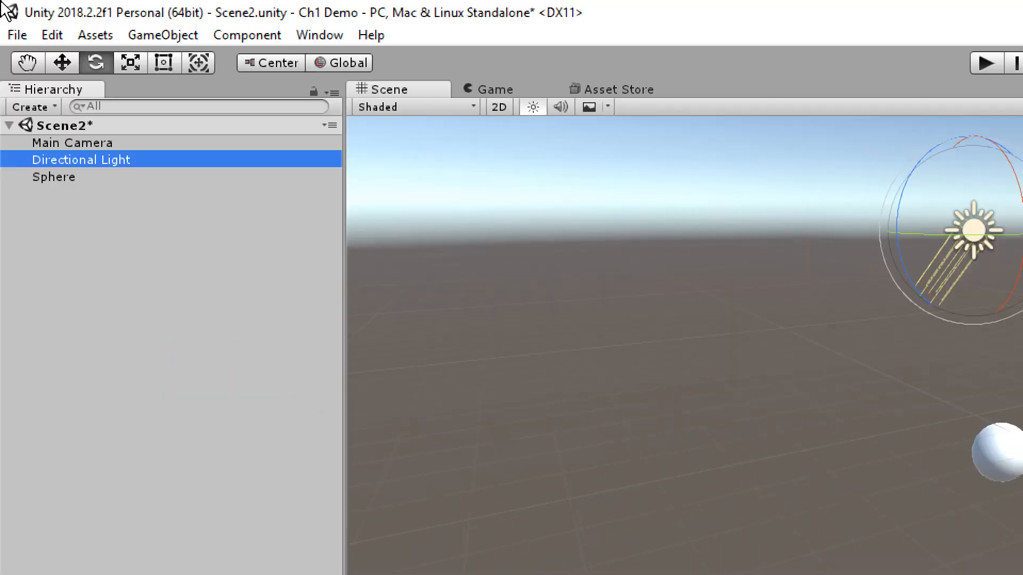
left_click(95, 143)
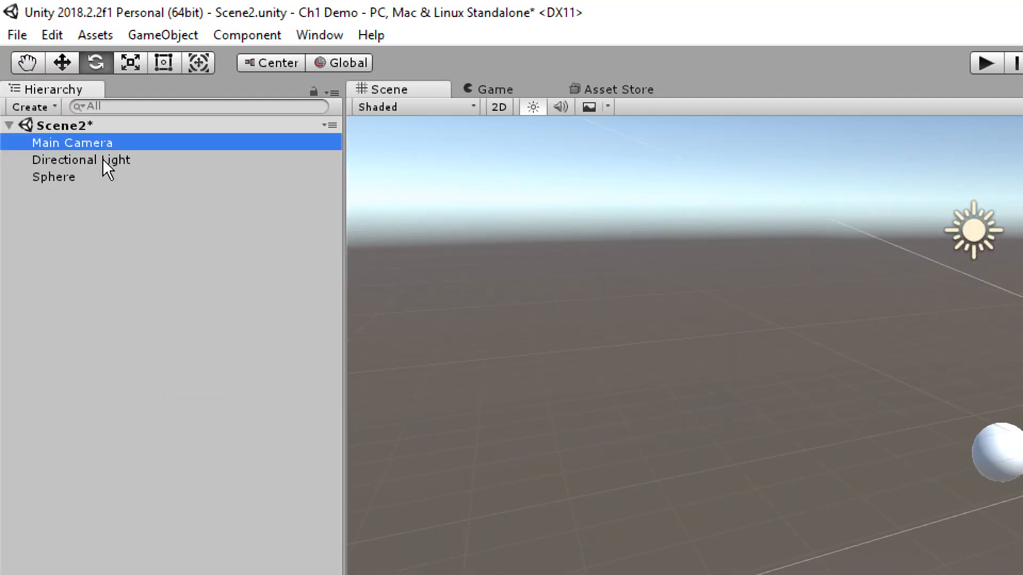
left_click(103, 159)
left_click(93, 145)
left_click(112, 159)
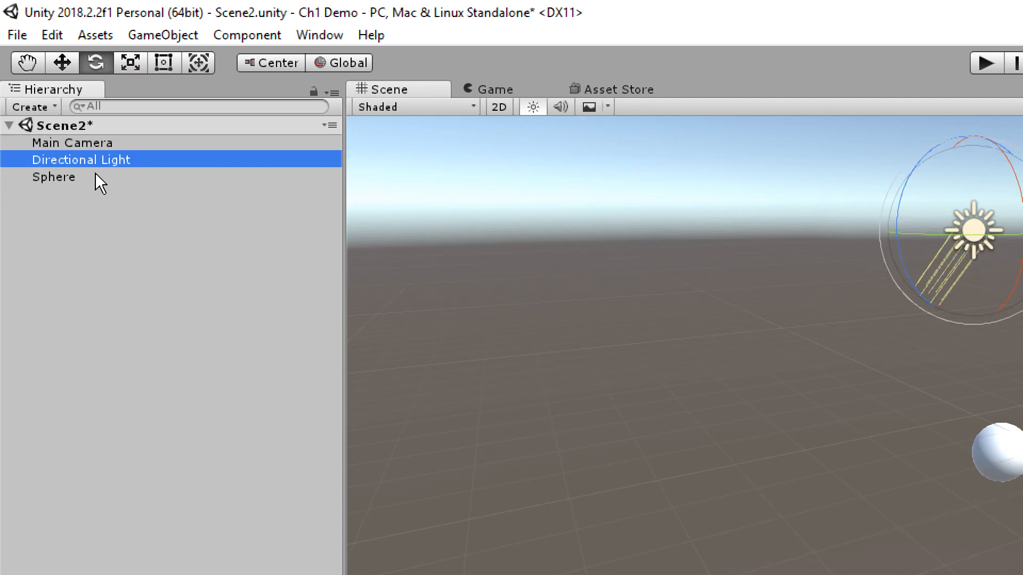
left_click(100, 173)
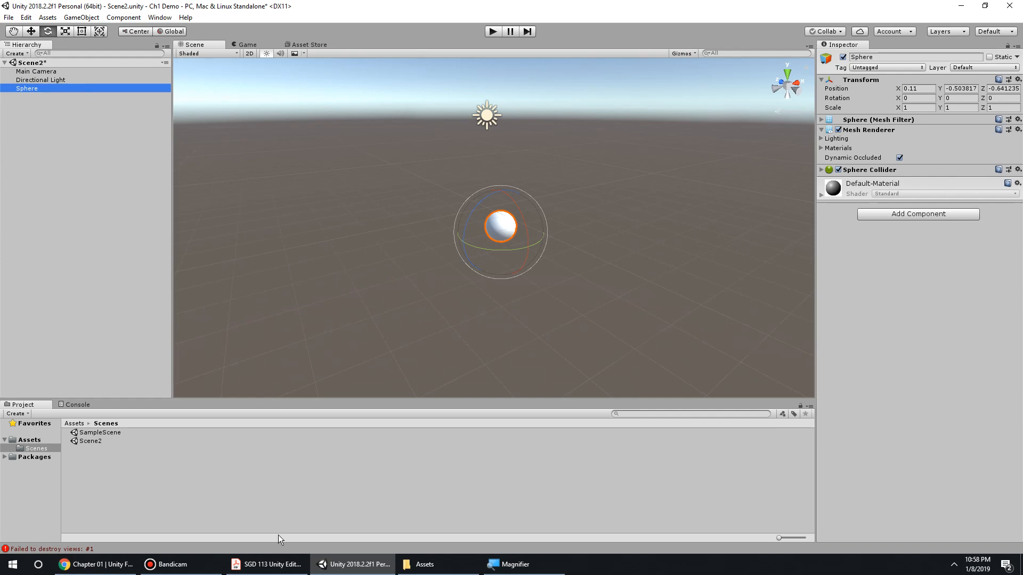
Switch to Acrobat Reader to review the GameObject slide's list of empty GameObject properties, and return to Unity
left_click(266, 564)
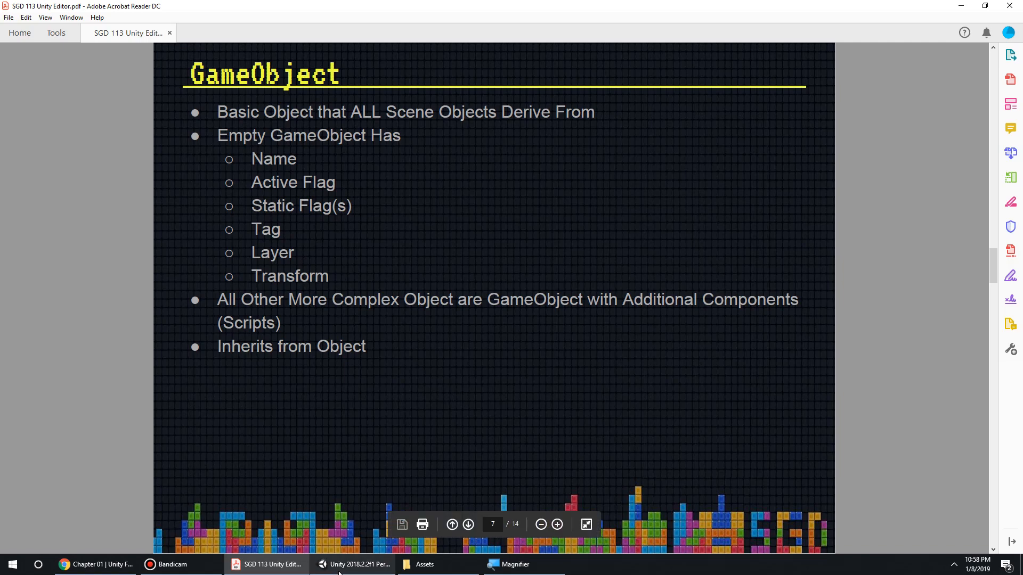
mouse_move(340, 572)
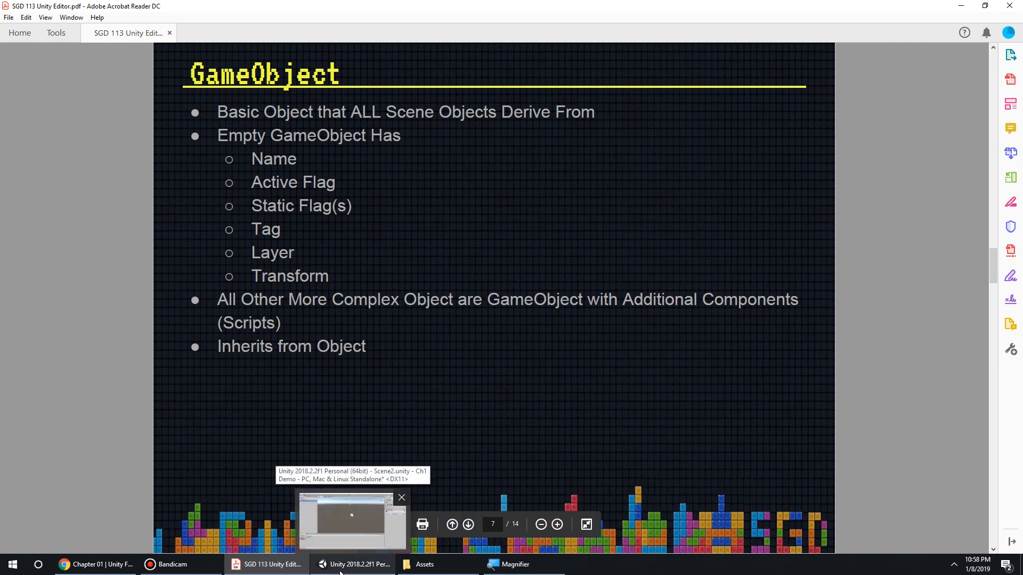
left_click(340, 572)
Create an empty GameObject in Scene2 and delete the Sphere
left_click(70, 152)
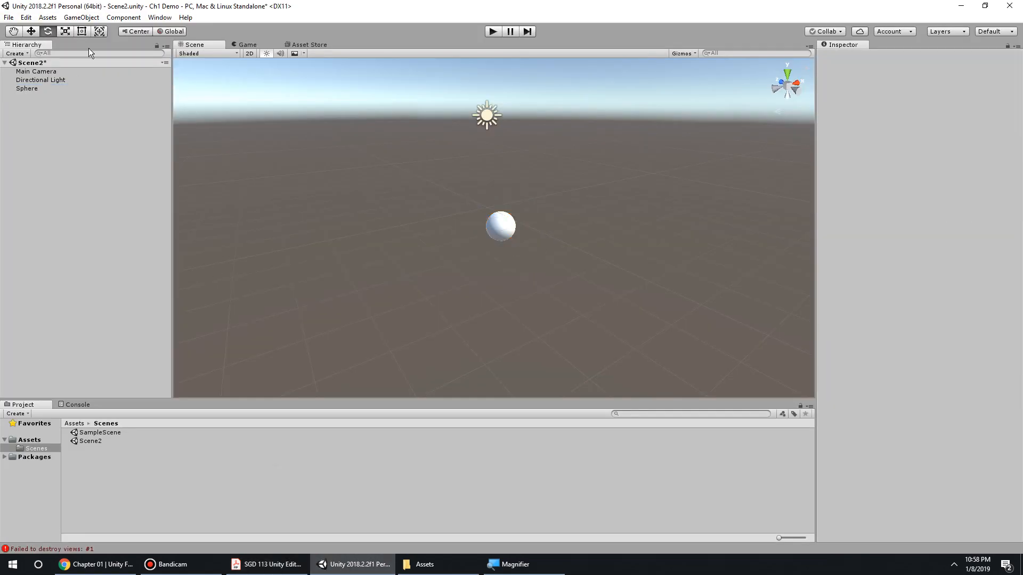
left_click(85, 18)
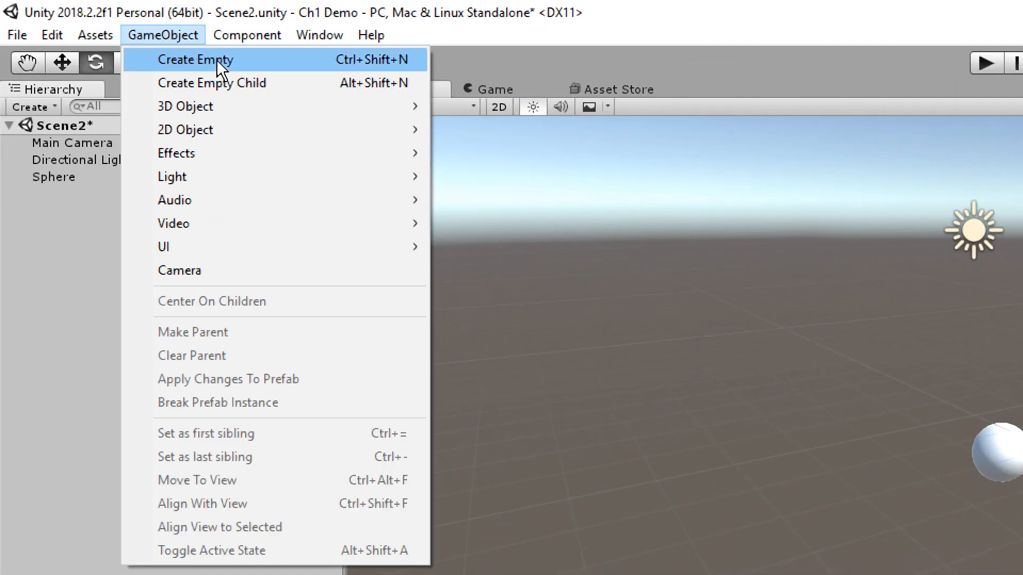
left_click(216, 59)
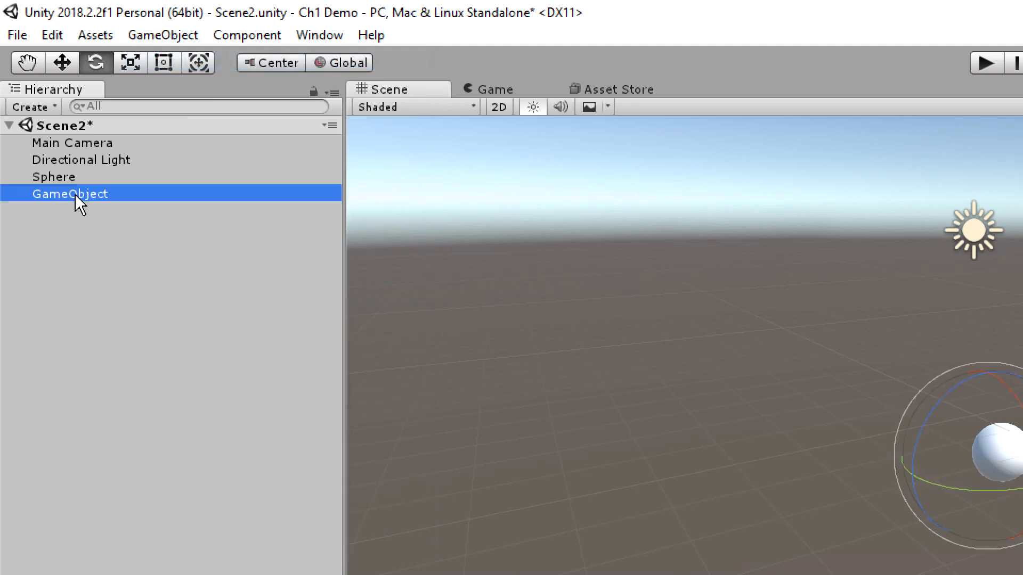
left_click(64, 177)
key("Delete")
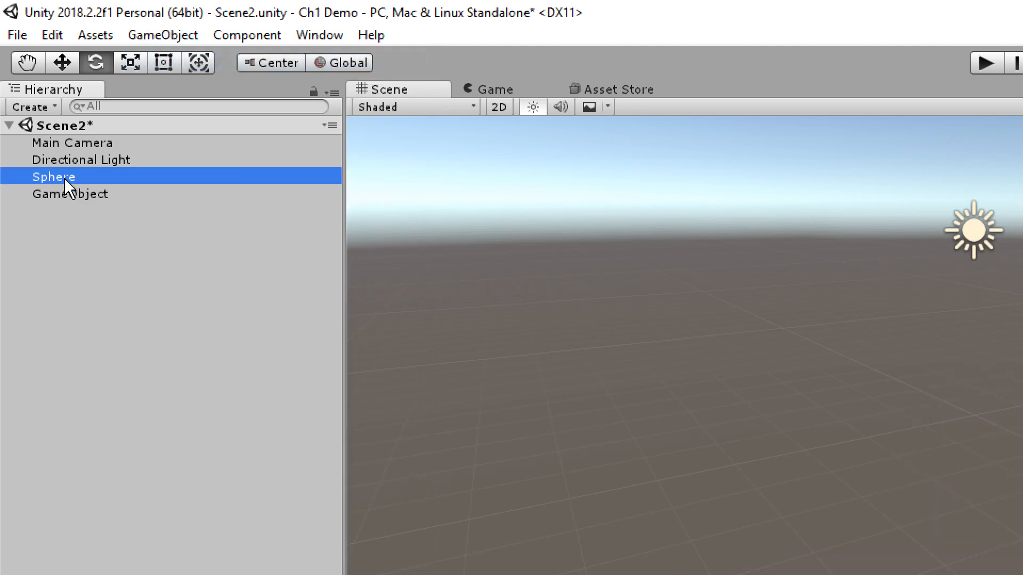
Select the empty GameObject and examine its Transform component
left_click(96, 177)
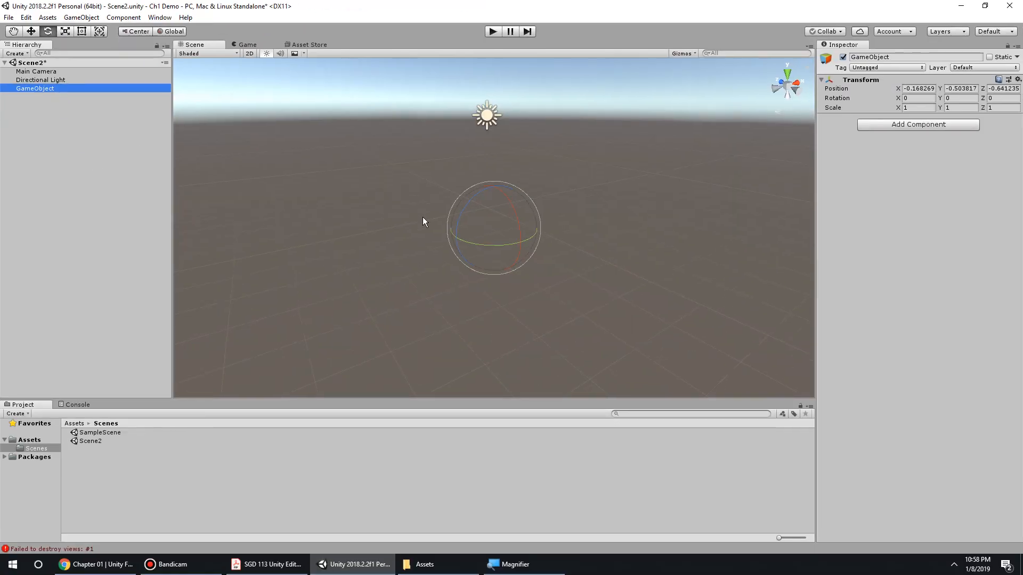
left_click_drag(472, 263, 495, 244, "alt")
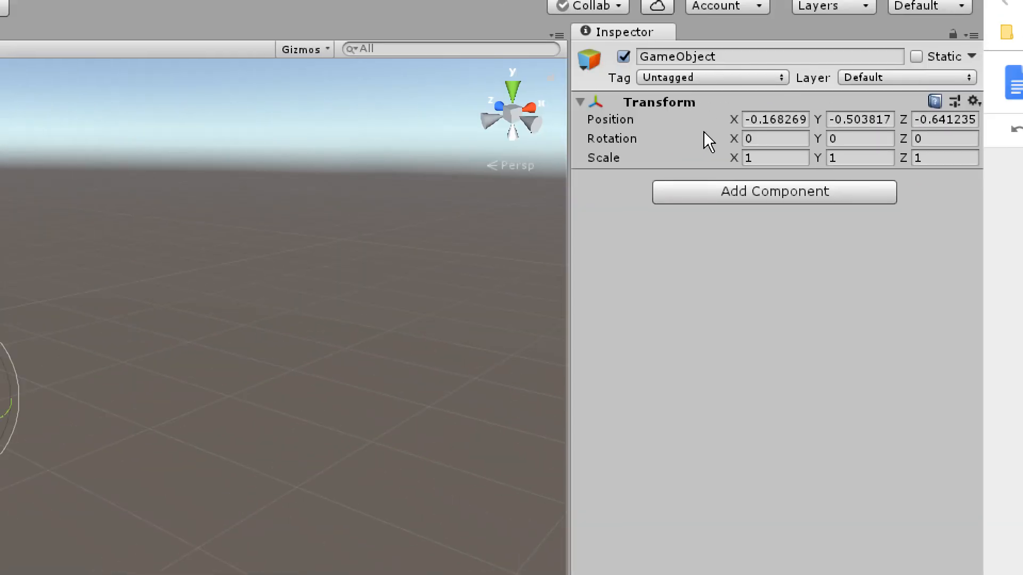
left_click(579, 102)
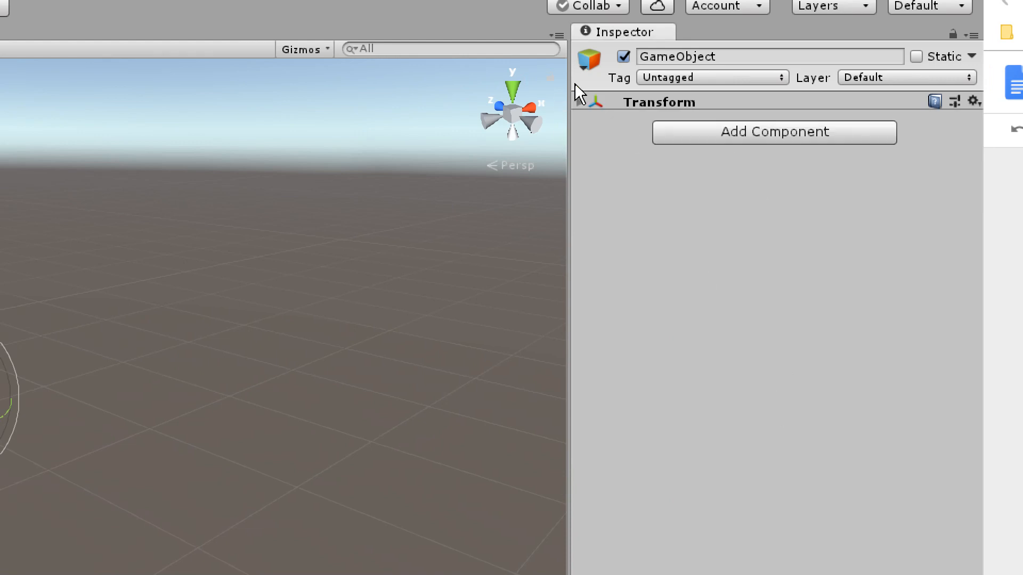
left_click(580, 104)
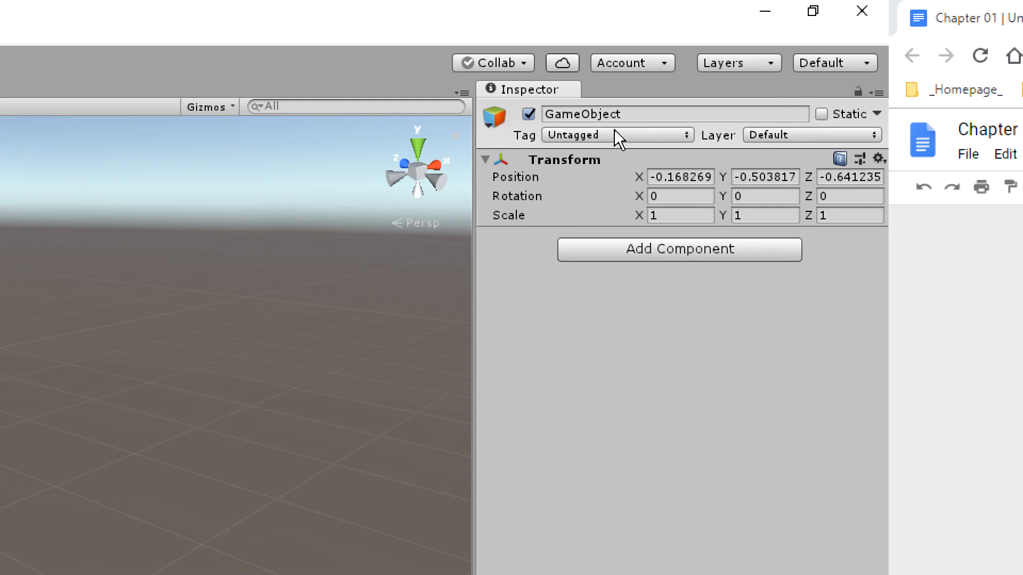
Try to rename the empty GameObject to TestObject
left_click(640, 114)
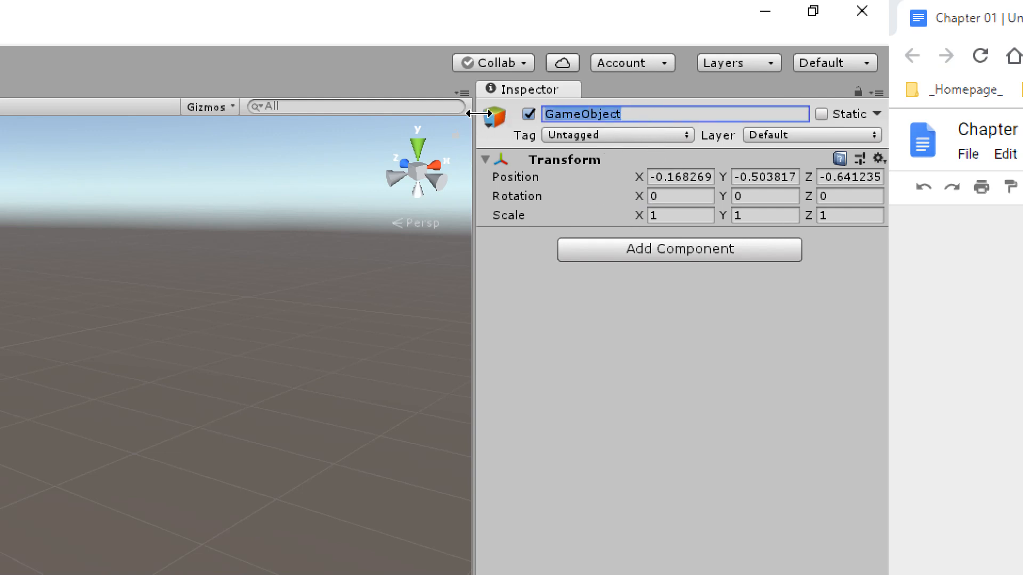
type("TSe")
key("BackSpace")
key("BackSpace")
type("e")
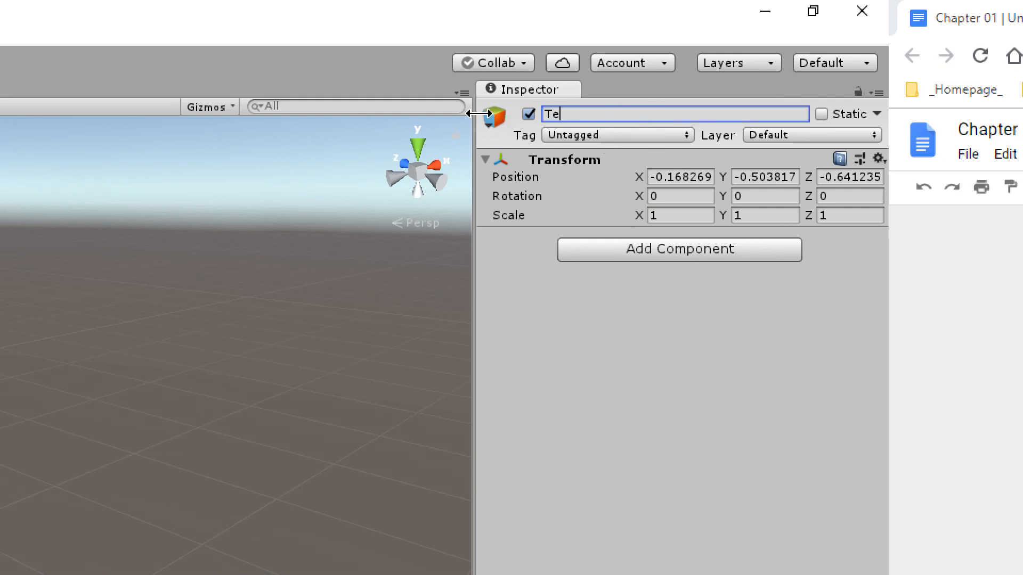
type("stObject")
Set the empty GameObject's tag to Player and review the other available tags
left_click(663, 139)
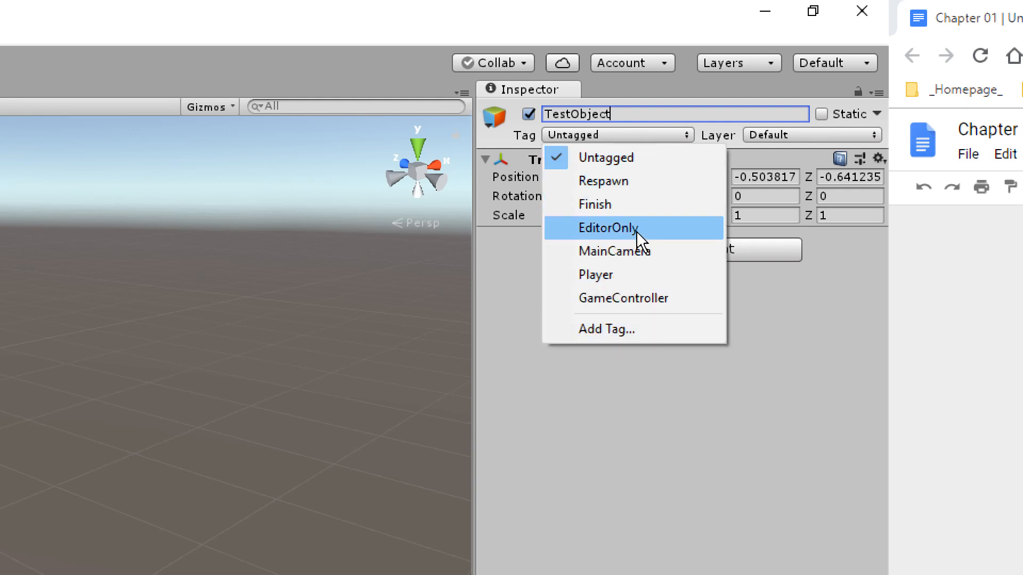
left_click(643, 276)
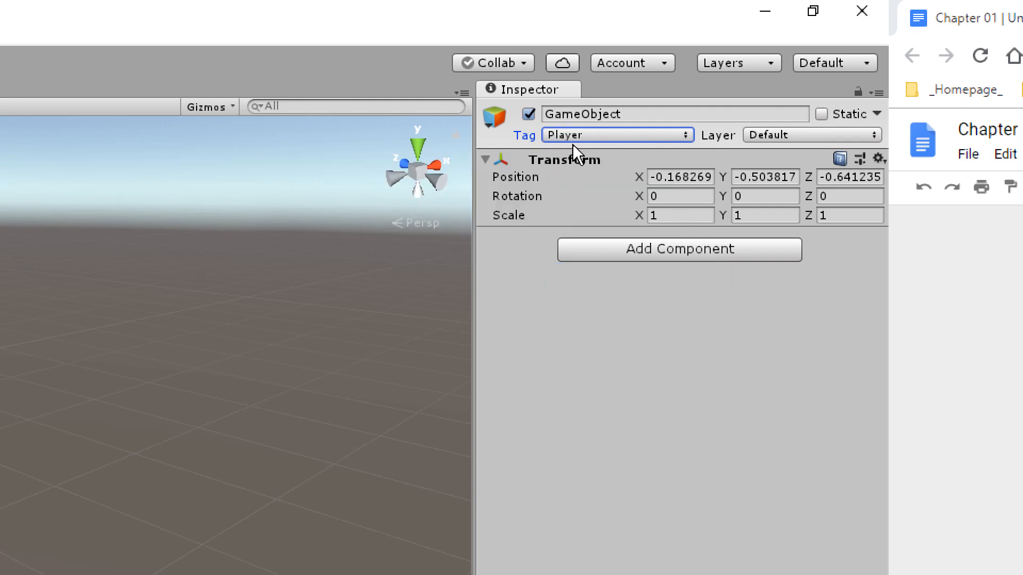
left_click(628, 137)
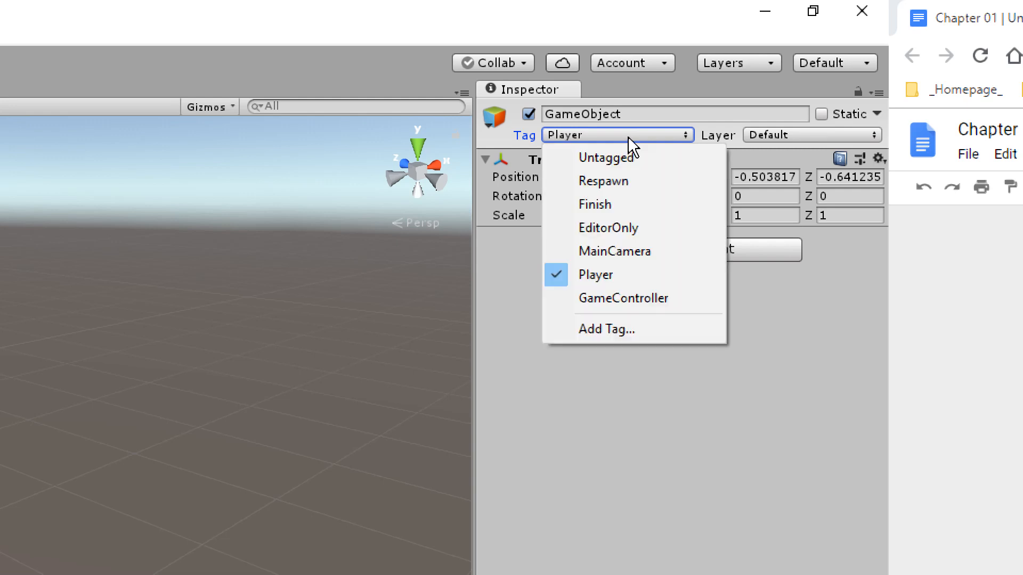
left_click(865, 415)
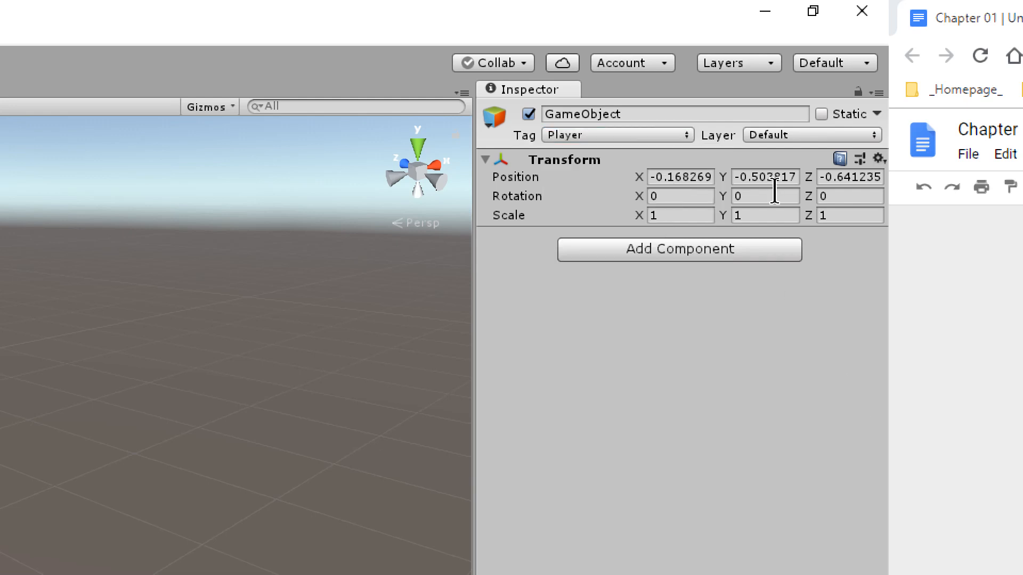
Examine the layers available to the GameObject and the editor's layer visibility and lock options
left_click(794, 136)
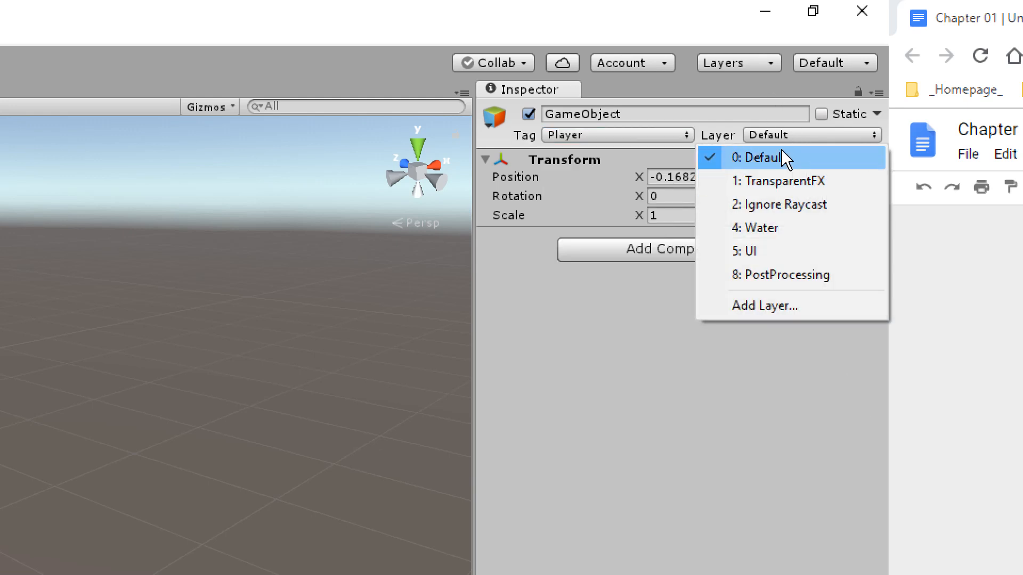
left_click(743, 64)
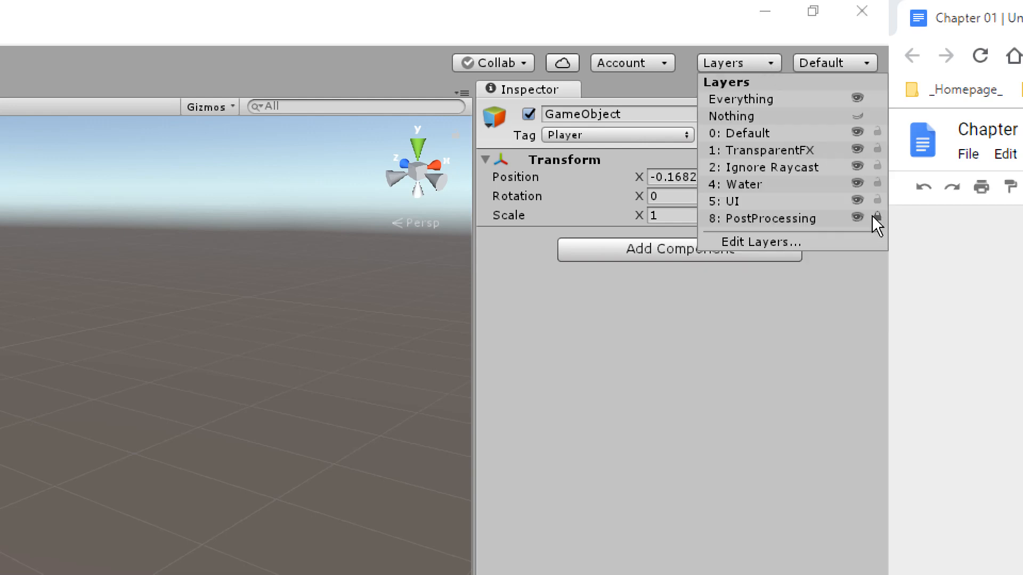
left_click(765, 64)
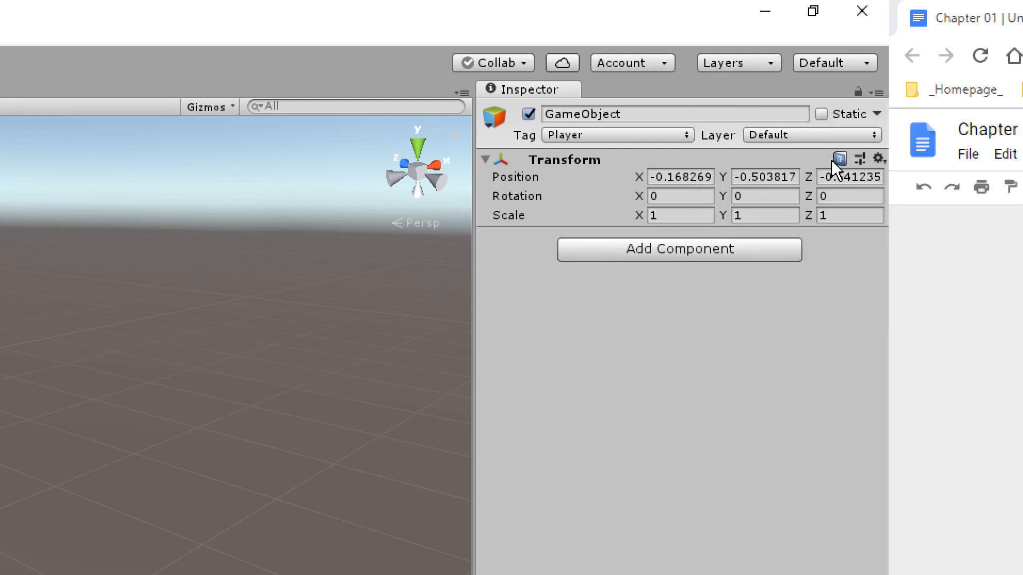
left_click(823, 136)
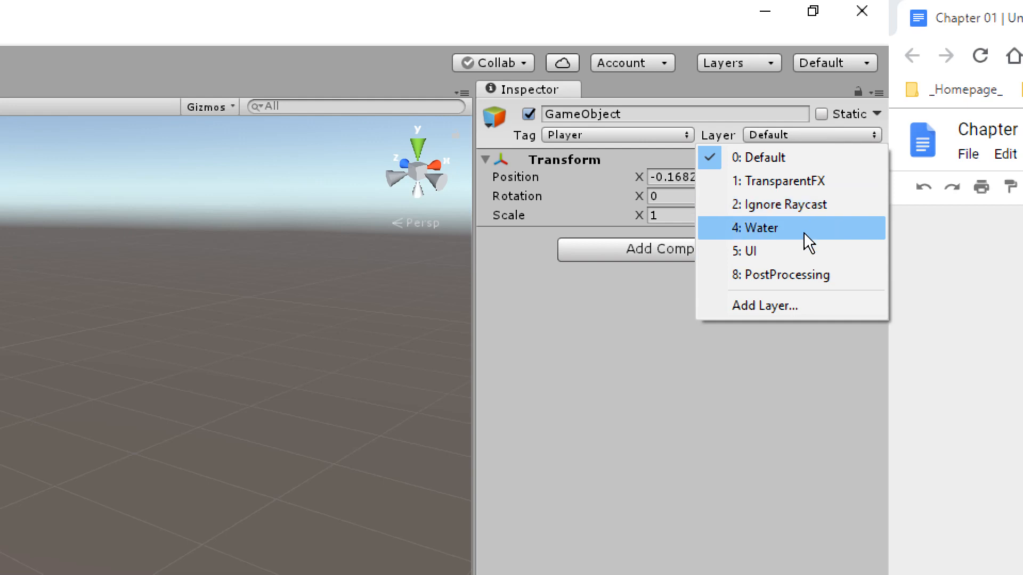
left_click(687, 419)
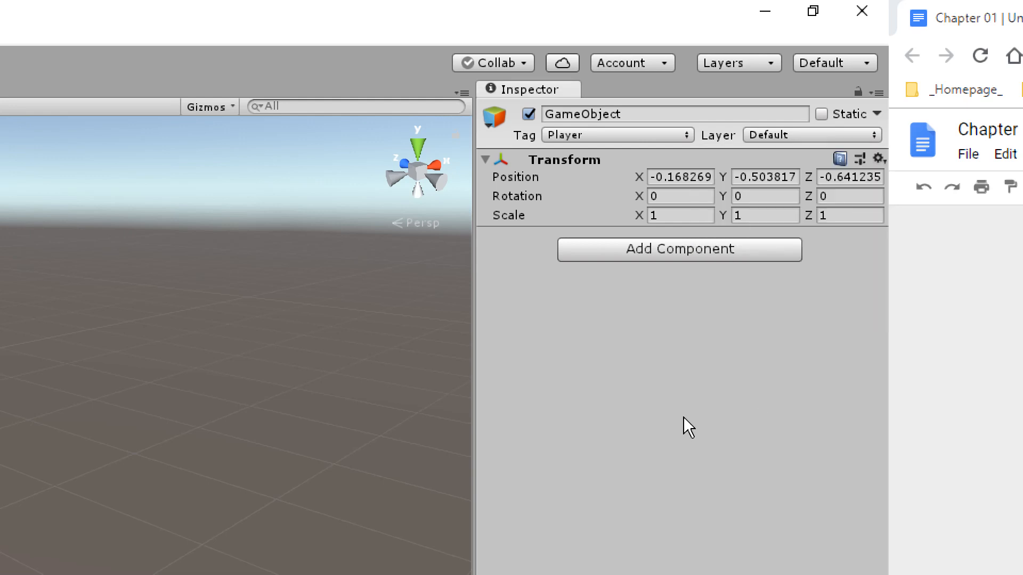
Examine the GameObject's Transform values, and switch to Acrobat Reader to revisit the GameObject slide
left_click(485, 159)
left_click(485, 159)
mouse_move(535, 201)
mouse_move(612, 208)
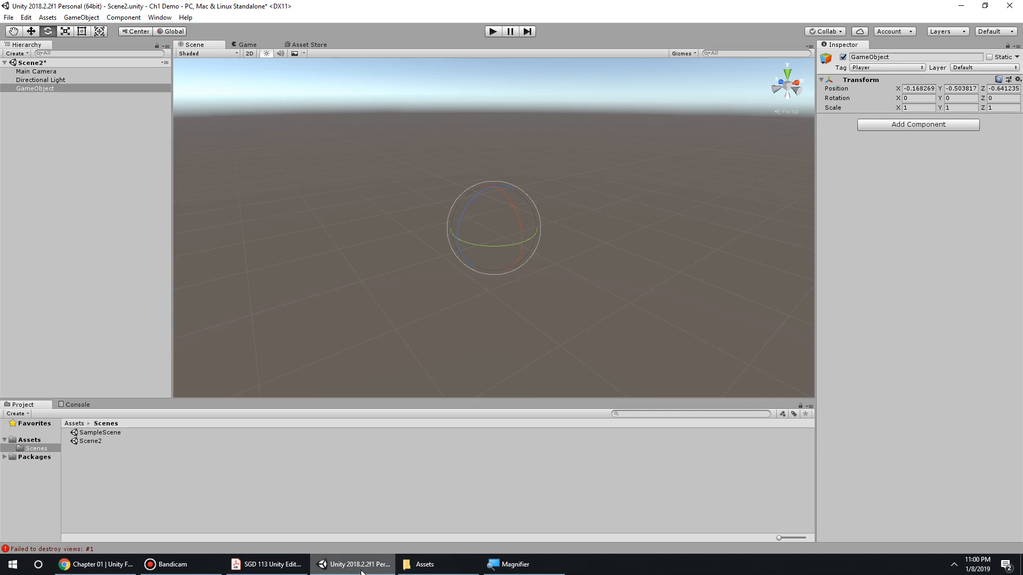
left_click(266, 564)
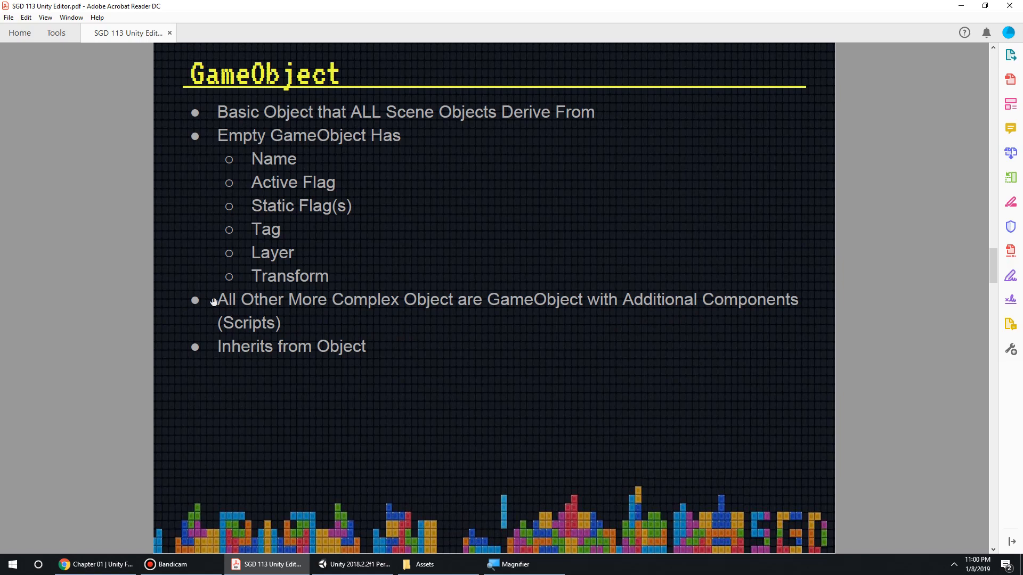
Return to Unity, select the Main Camera and examine its Transform and Camera components
left_click(327, 569)
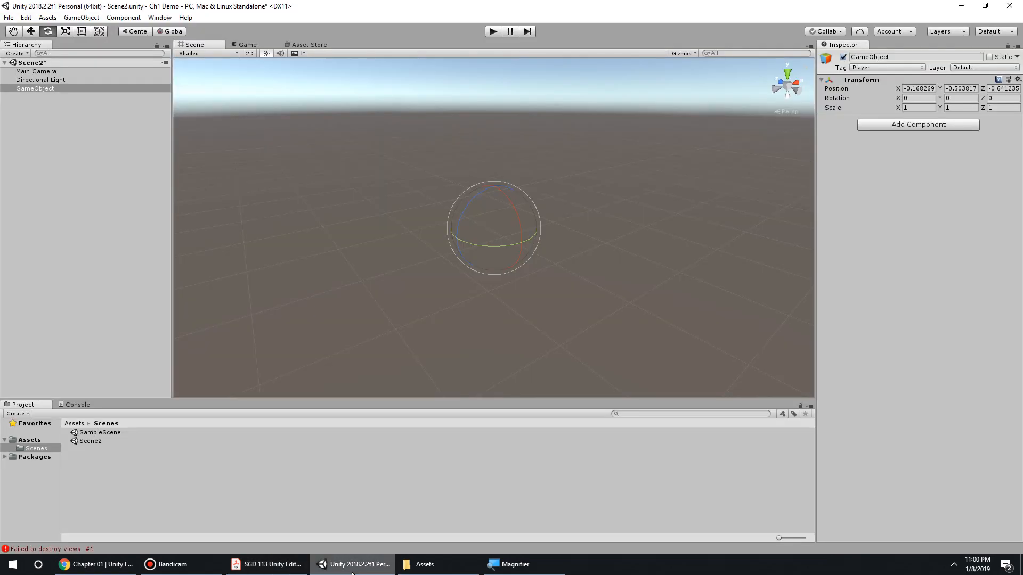
left_click(48, 72)
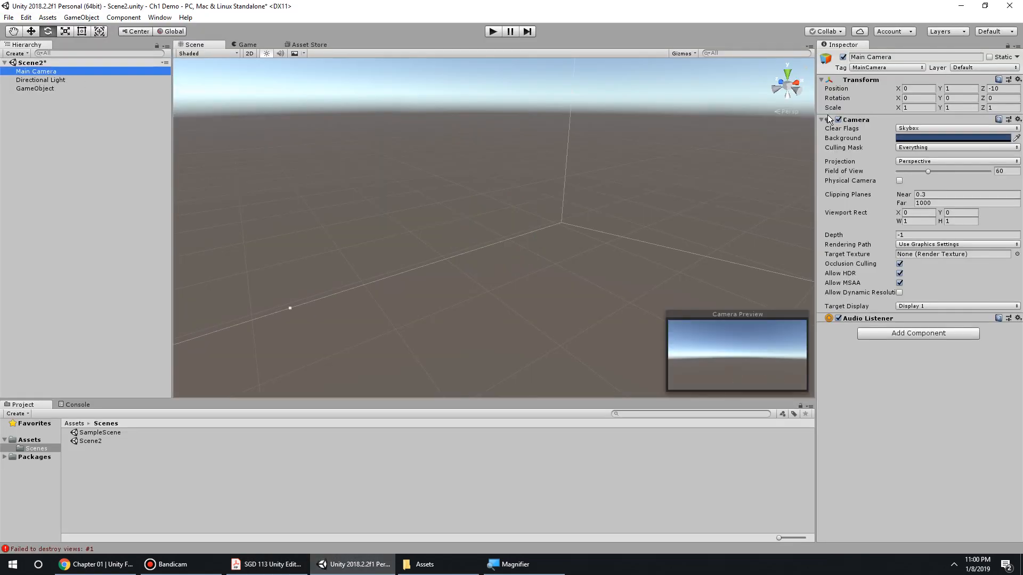
left_click(821, 80)
left_click(821, 80)
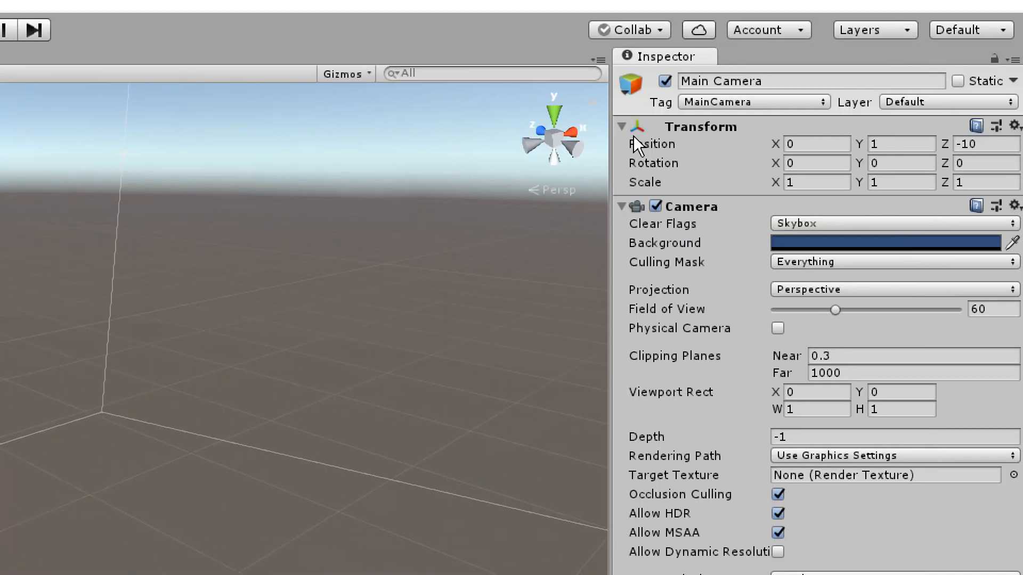
left_click(620, 123)
left_click(620, 123)
left_click(620, 123)
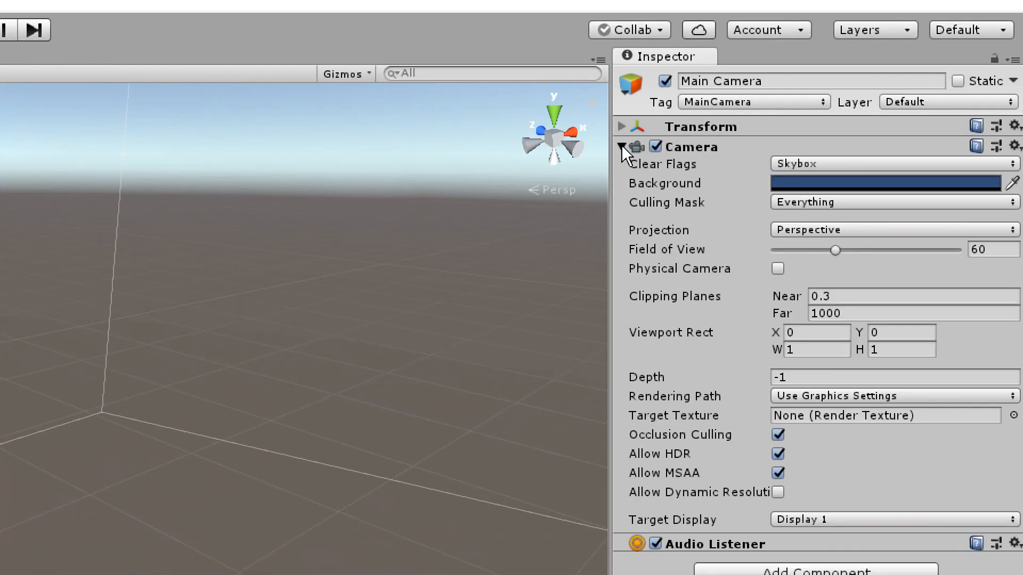
left_click(621, 146)
left_click(621, 145)
left_click(621, 145)
left_click(621, 145)
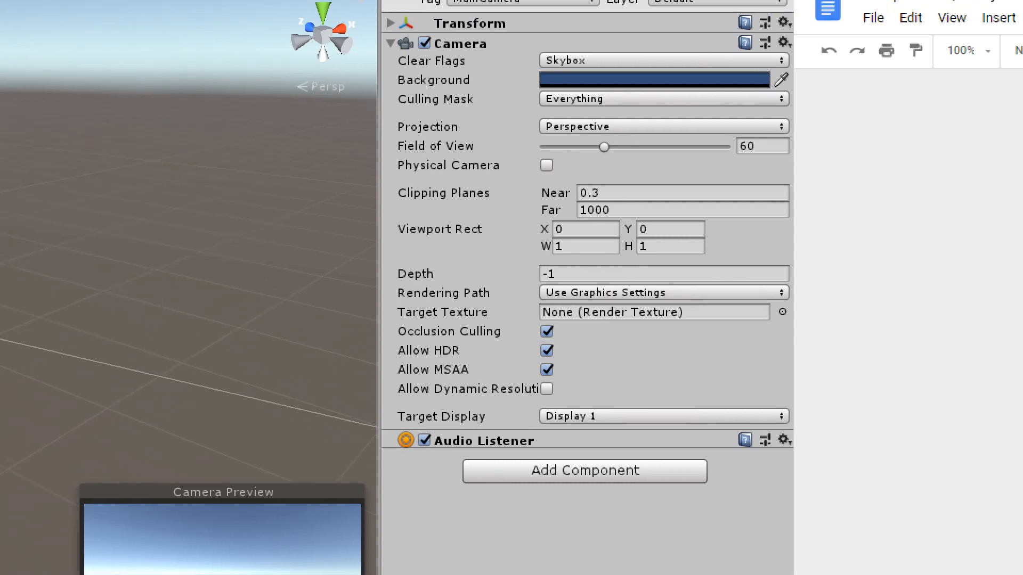
Set the Main Camera's Field of View to 83
left_click_drag(598, 143, 628, 144)
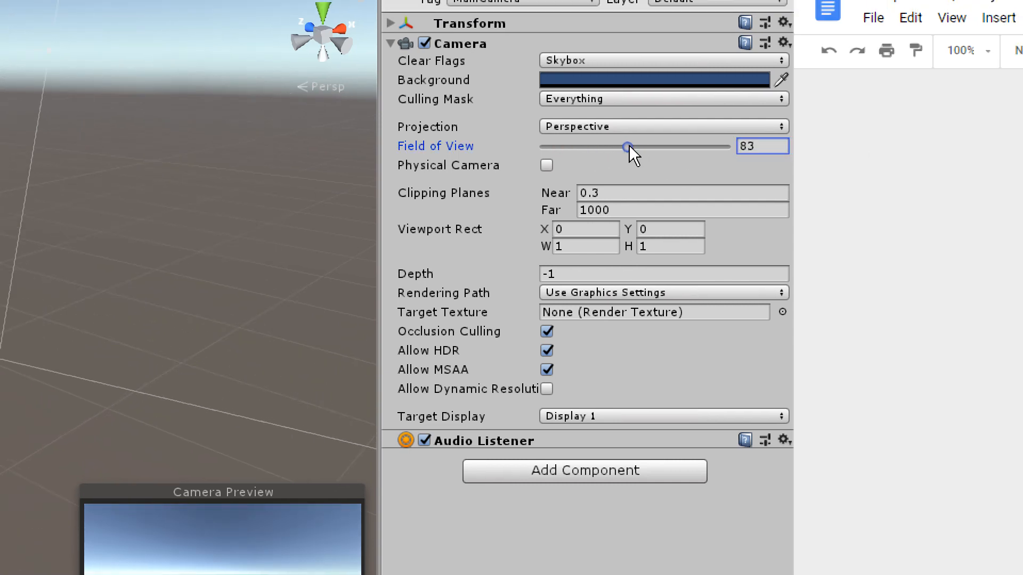
Review the Main Camera's Camera component settings, expanding and collapsing the component to compare its details with the summary header
left_click(655, 79)
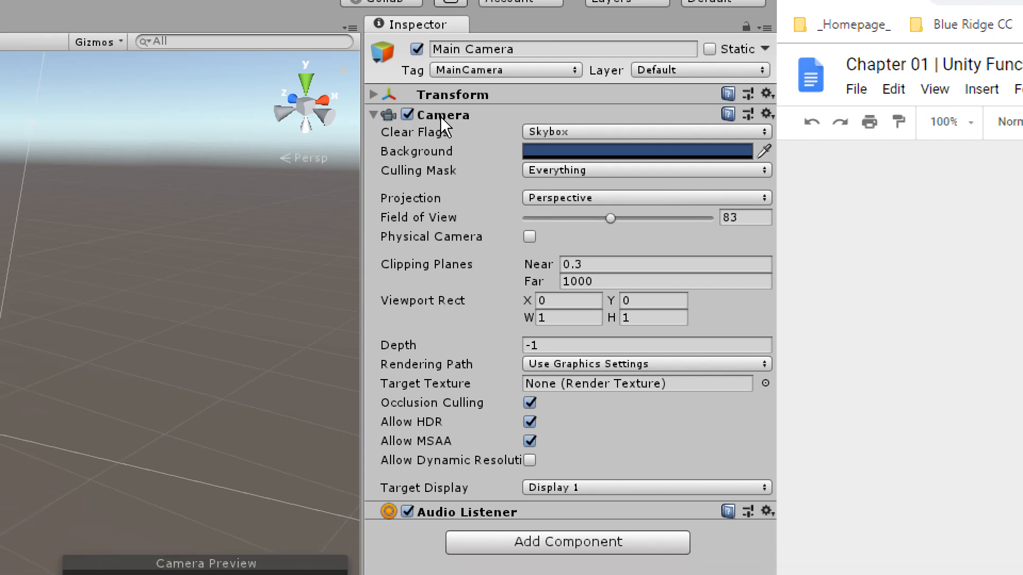
left_click(373, 115)
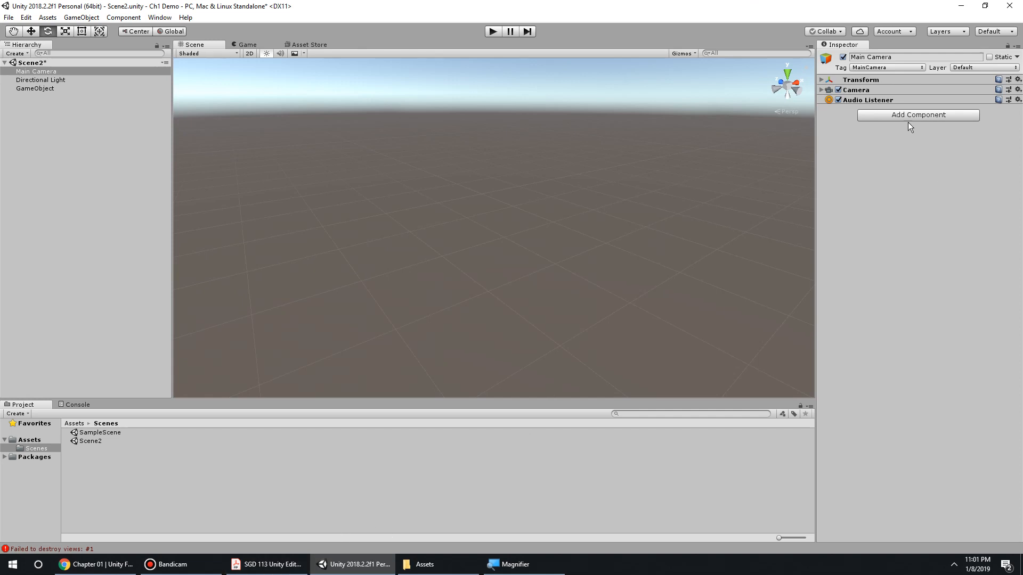
left_click(821, 90)
left_click(821, 90)
left_click(821, 90)
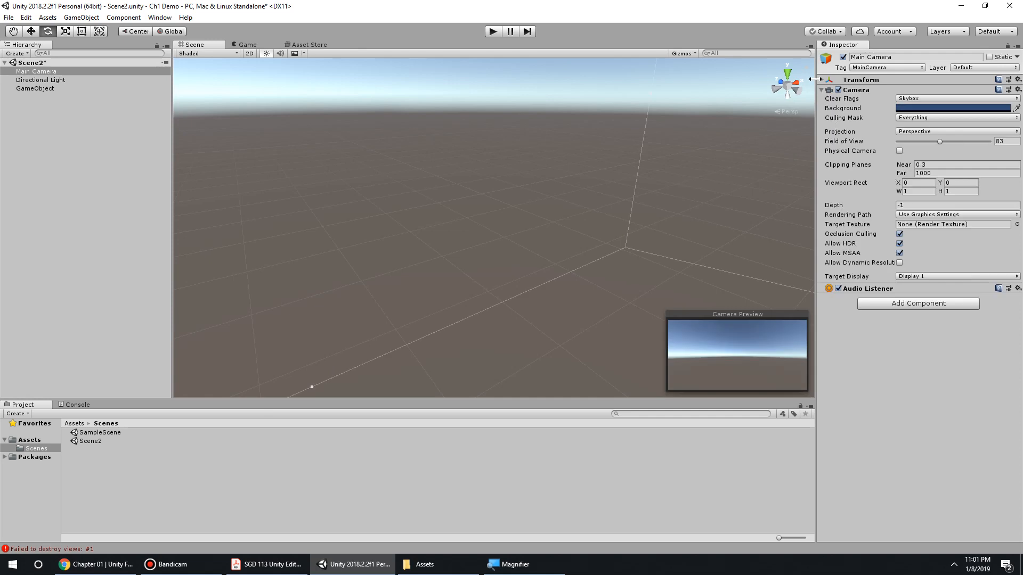
left_click(821, 90)
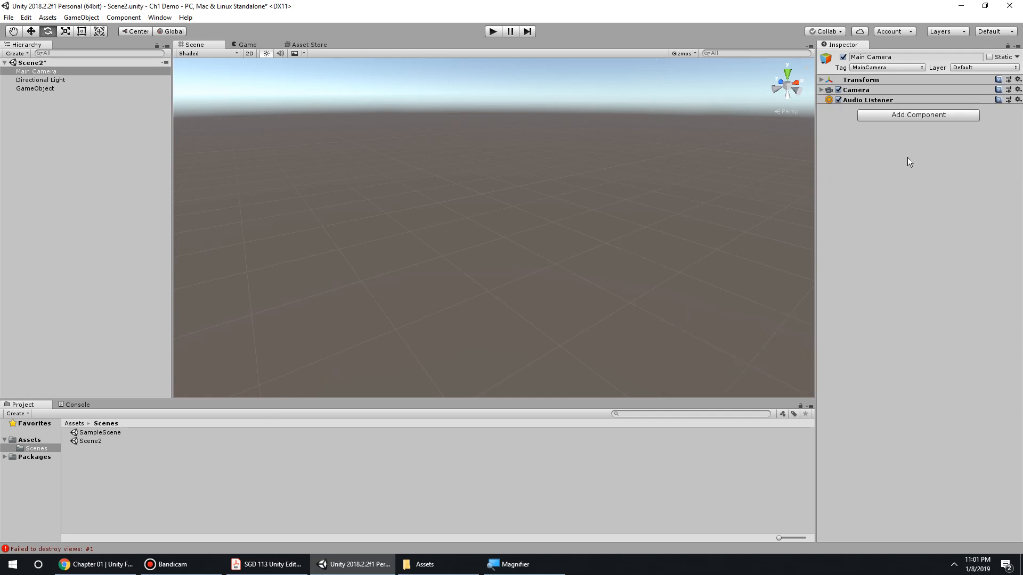
Switch to Acrobat Reader to read the GameObject and Transform slides, and return to Unity
left_click(278, 566)
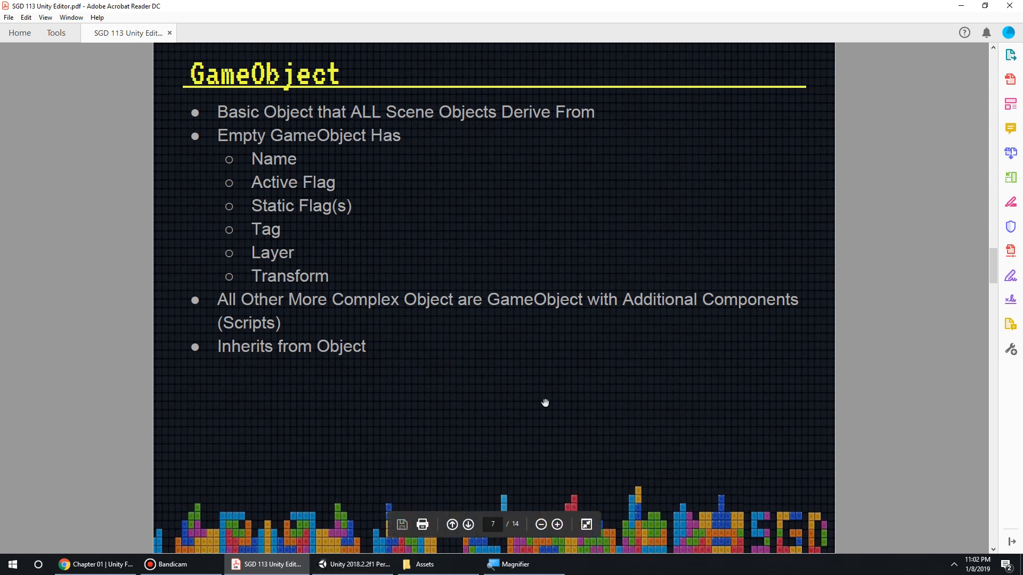
scroll(593, 371, "down", 1)
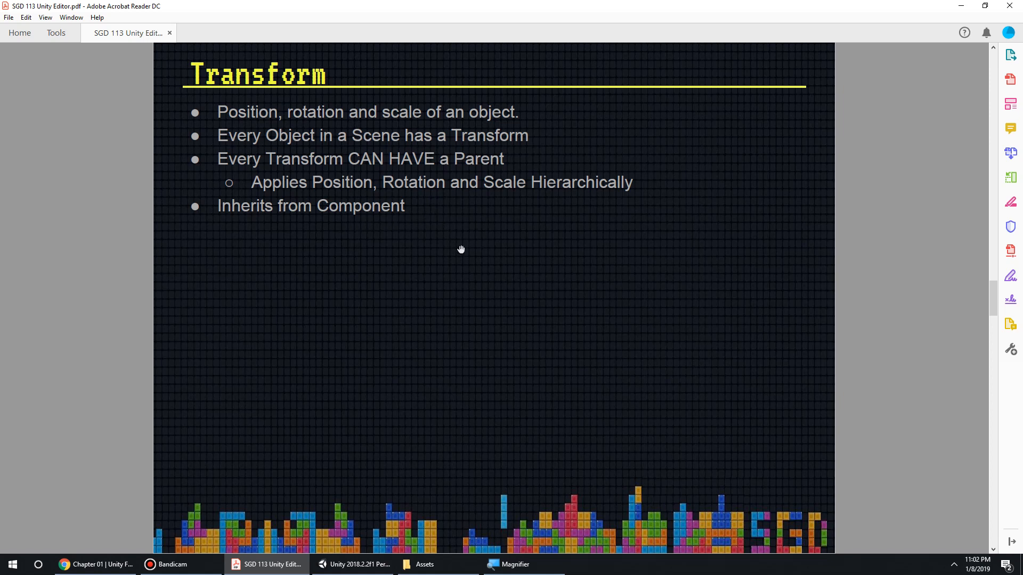
left_click(338, 565)
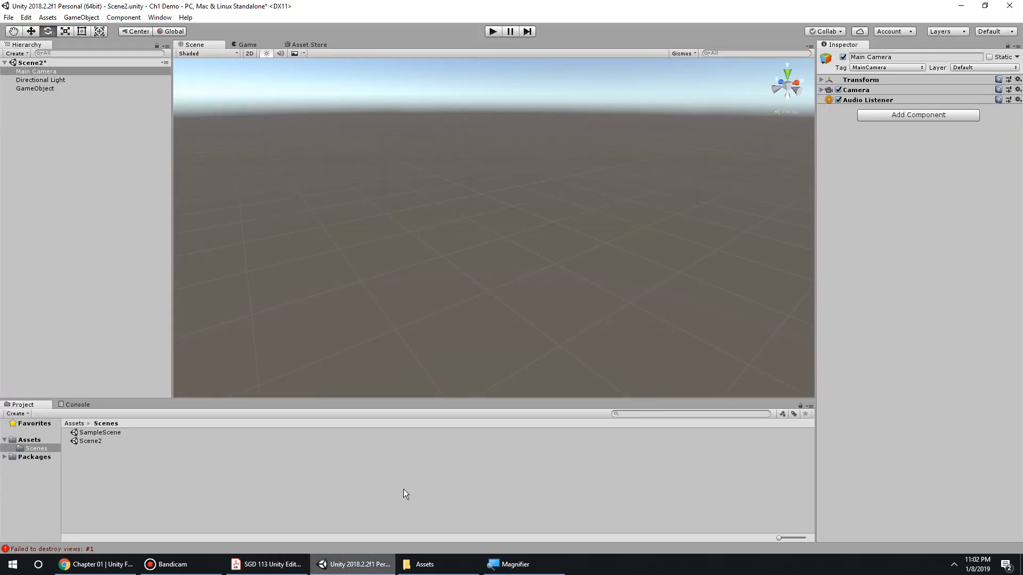
Add a 3D Cube to Scene2 and view it from an angle that shows three of its faces
left_click(79, 17)
mouse_move(123, 55)
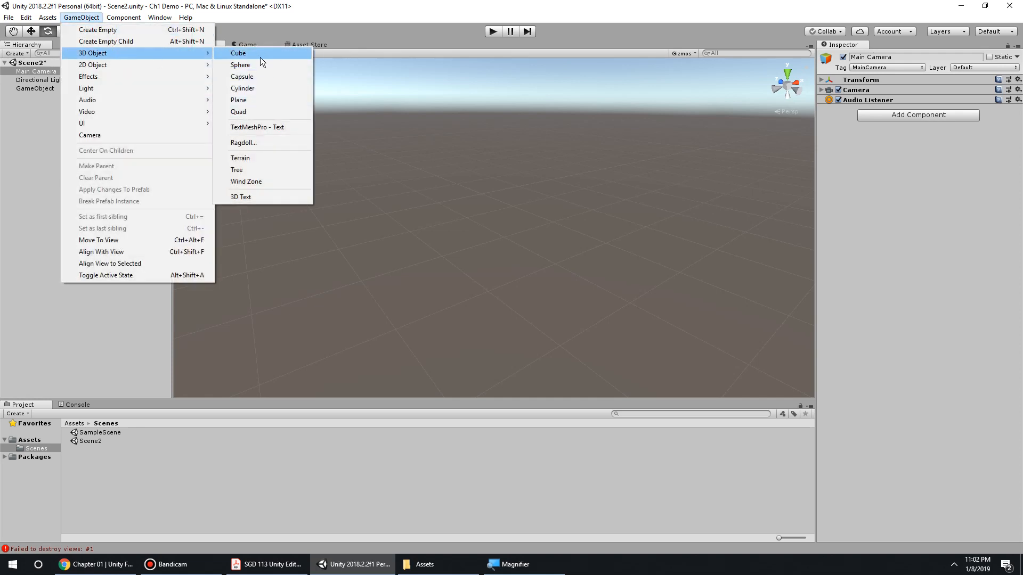
left_click(260, 57)
left_click_drag(573, 201, 772, 267, "alt")
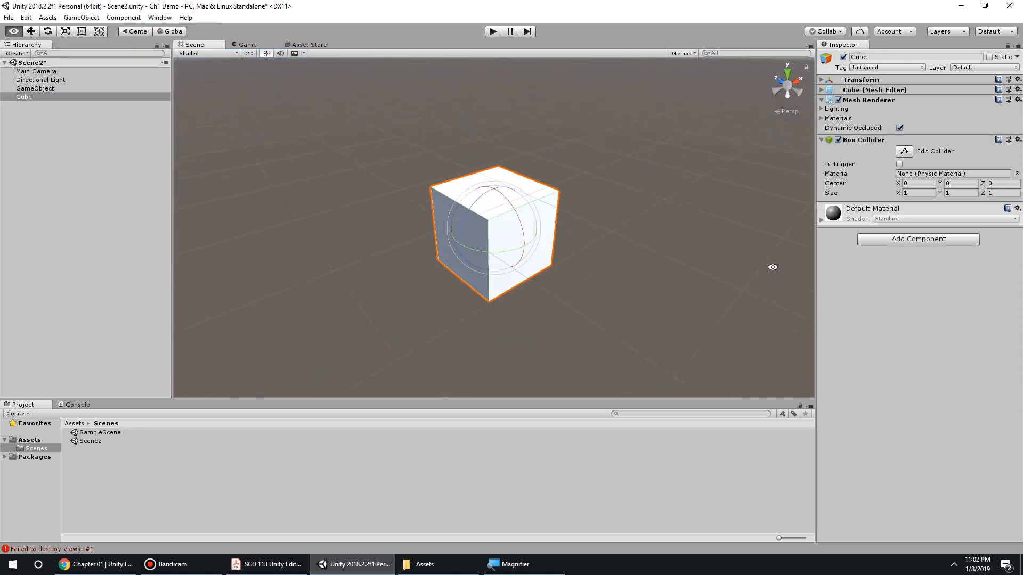
Expand the Cube's Transform component, try adjusting its values, and undo the changes
left_click(823, 80)
left_click_drag(898, 89, 947, 107)
key("ctrl+z")
key("ctrl+z")
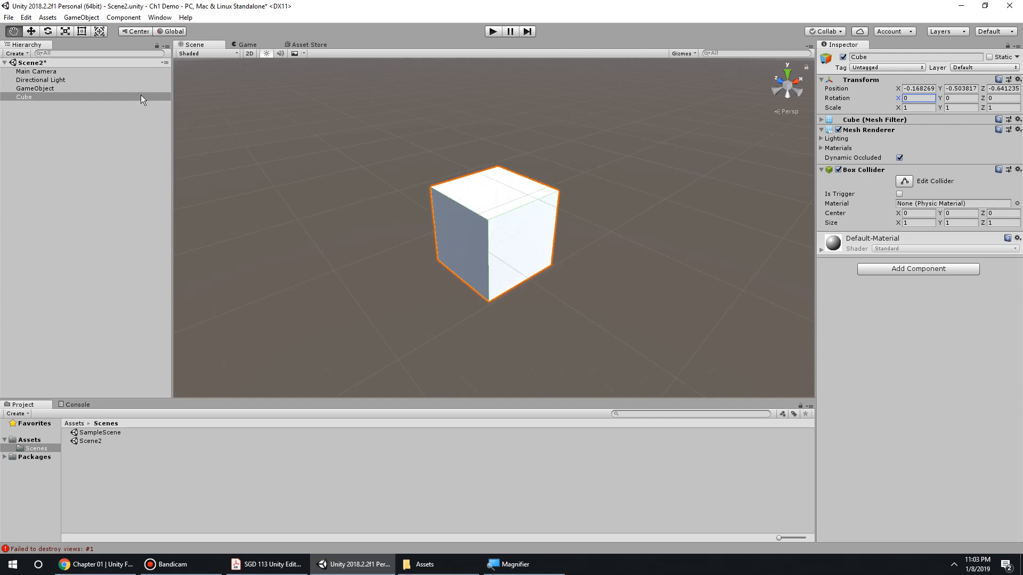
Try the Hand, Move, Rotate and Scale tools on the Cube, finishing with the Move tool active
left_click(31, 31)
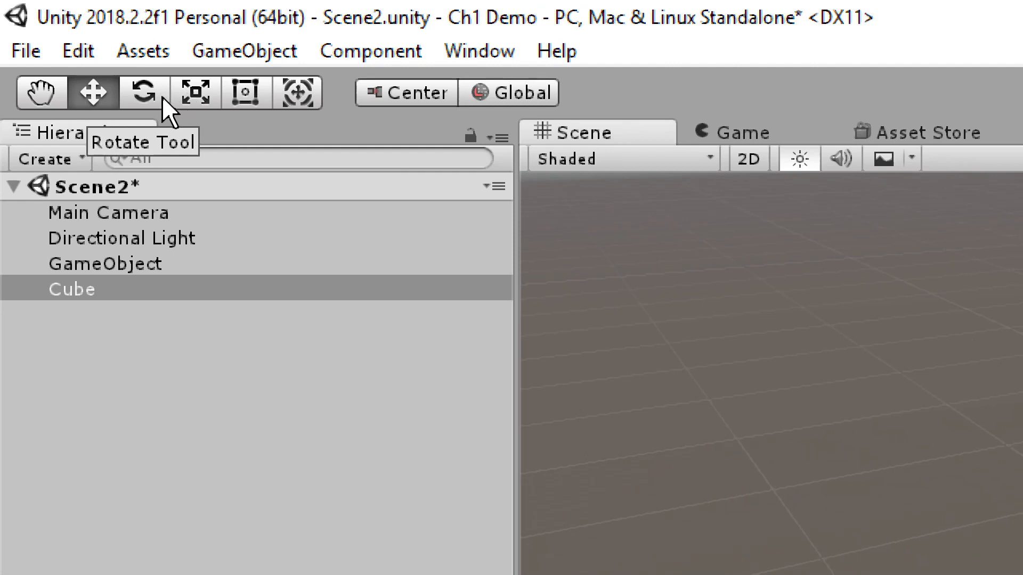
left_click(53, 92)
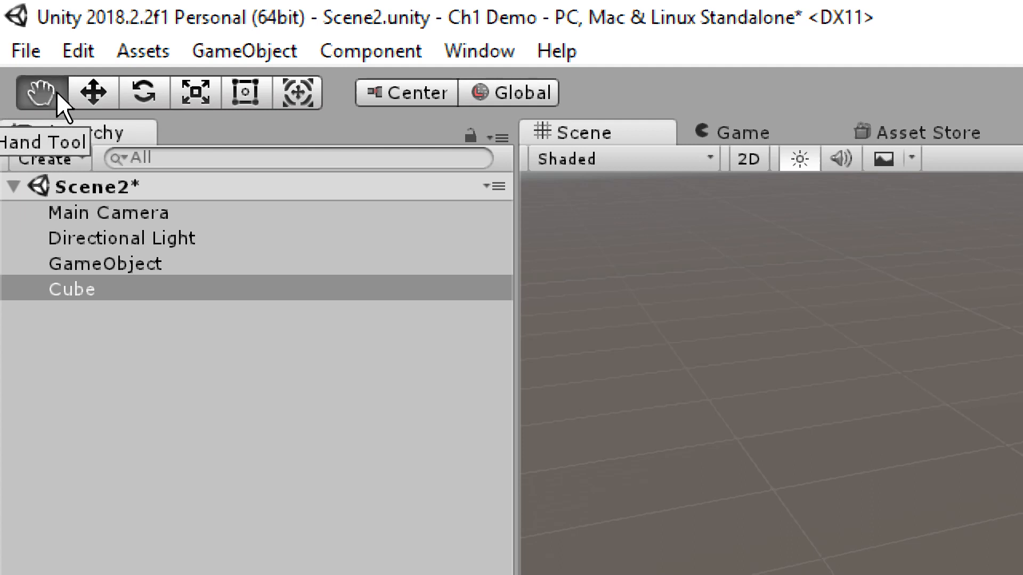
left_click(104, 92)
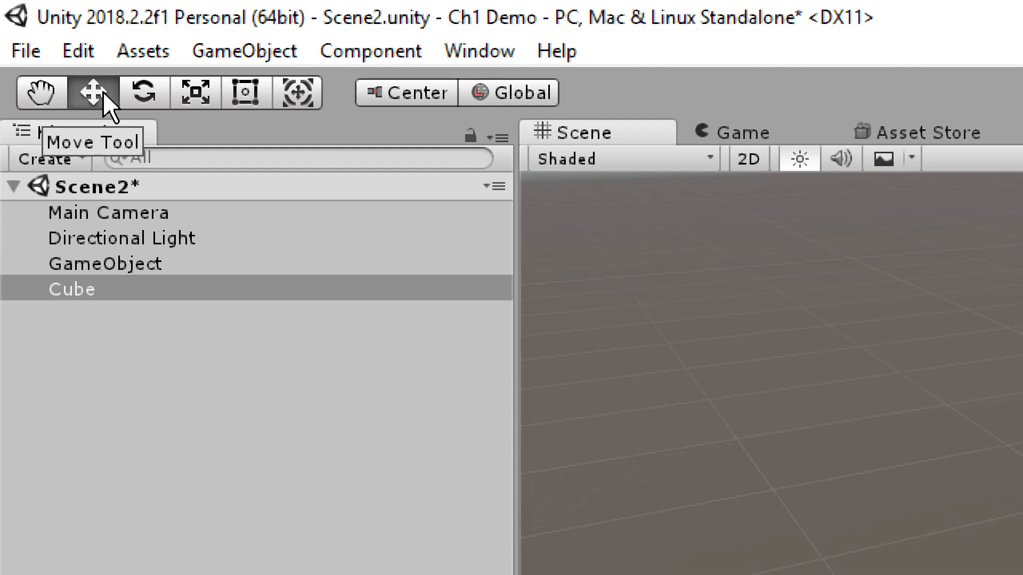
left_click(150, 91)
left_click(212, 91)
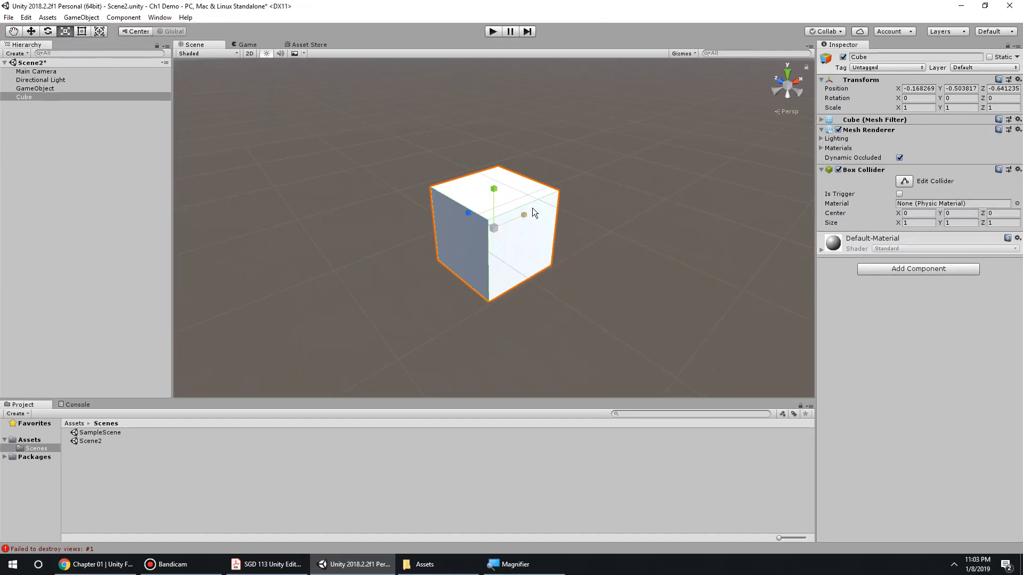
key("w")
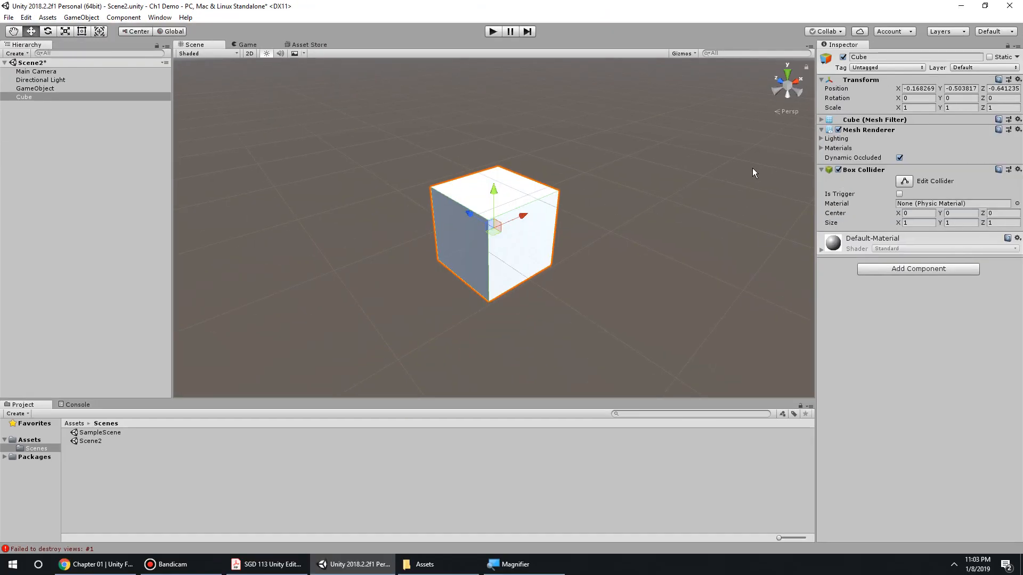
Collapse the Cube's Mesh Renderer component, and switch to Acrobat Reader to read the Behaviour slide
left_click(823, 131)
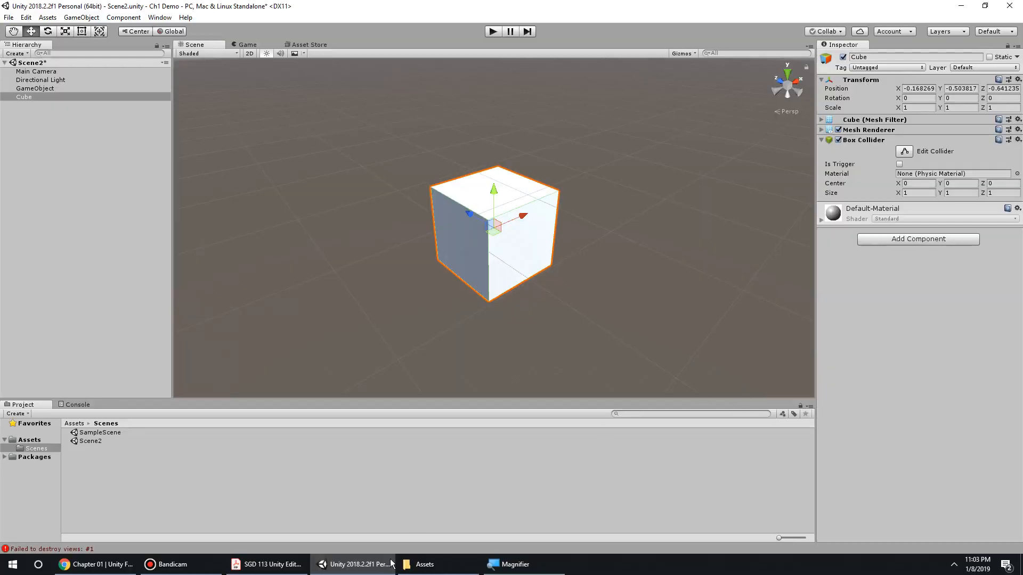
left_click(313, 558)
left_click(293, 565)
left_click(299, 566)
left_click(313, 565)
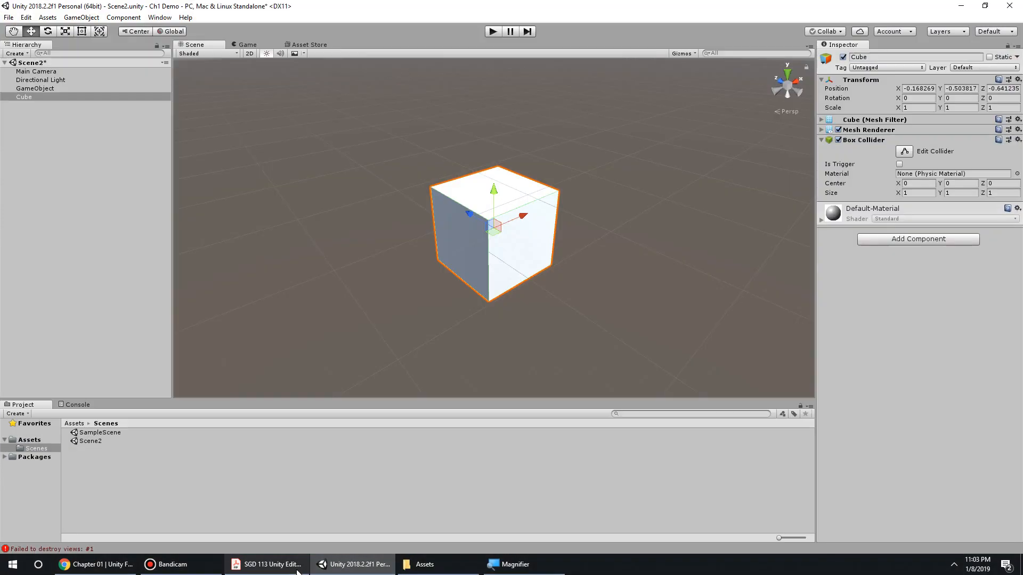
left_click(297, 571)
scroll(379, 344, "down", 2)
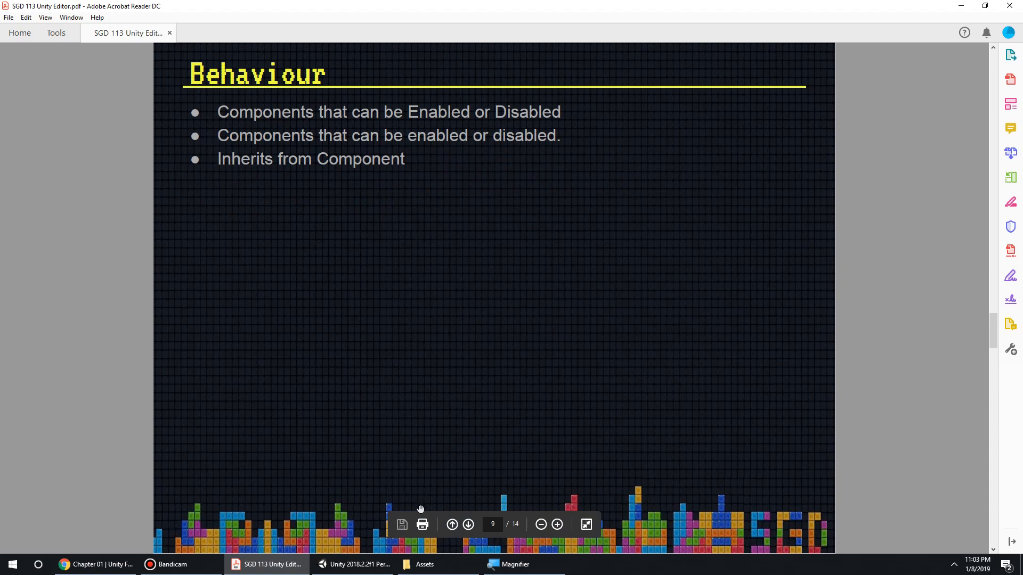
Return to Unity, collapse the Cube's Box Collider, and move the Cube to about X 2.69 and Z -1.109
left_click(362, 570)
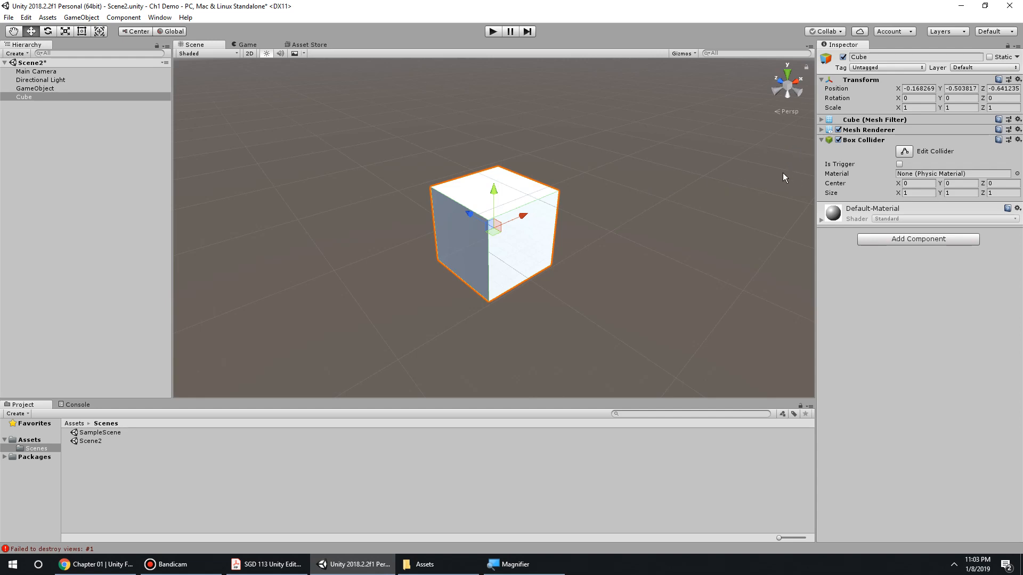
left_click(822, 140)
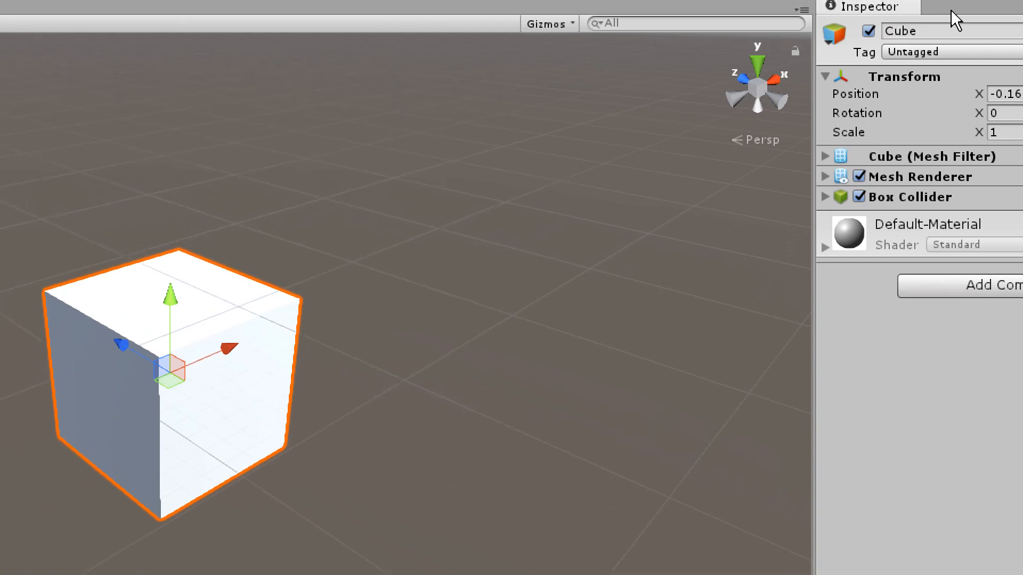
left_click_drag(215, 348, 589, 321)
left_click_drag(542, 197, 594, 214)
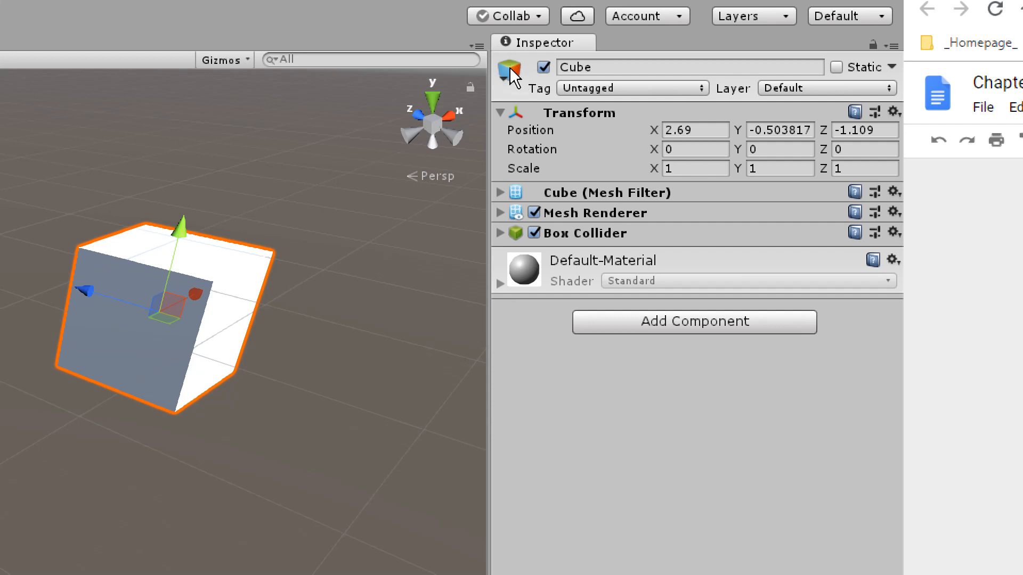
Deactivate the Cube, look over its icon choices without picking one, and reactivate the Cube
left_click(543, 68)
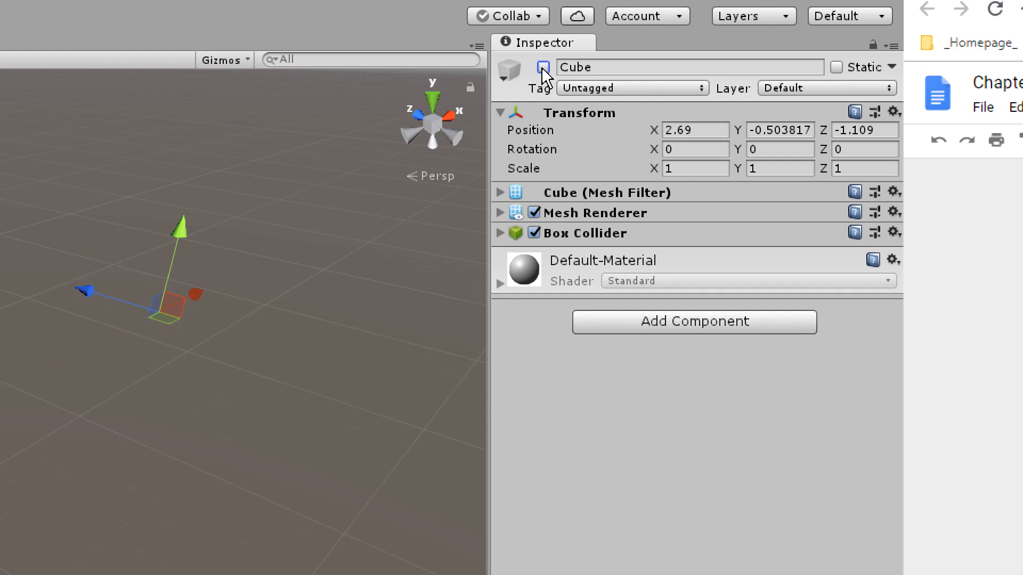
left_click(505, 80)
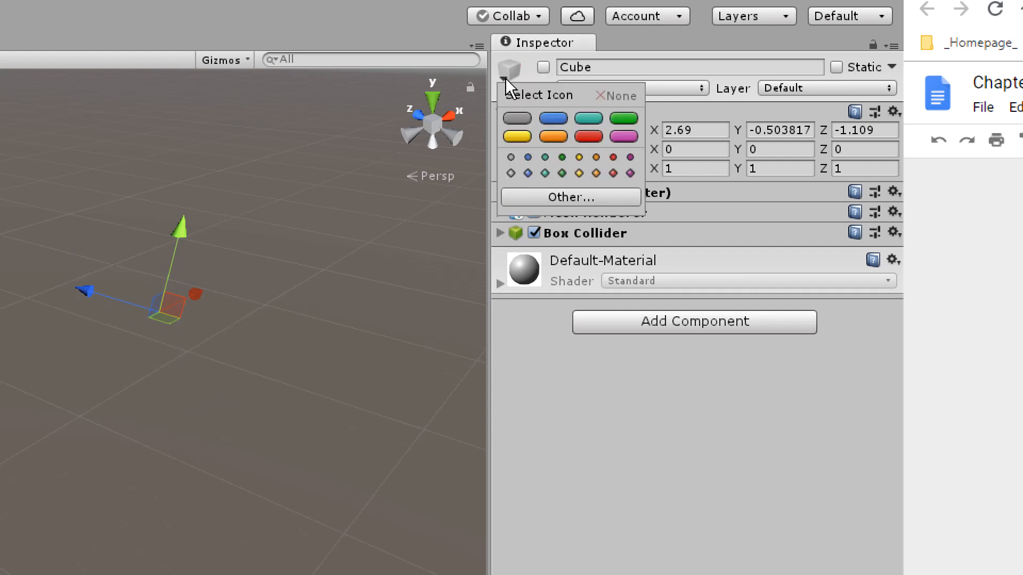
left_click(506, 79)
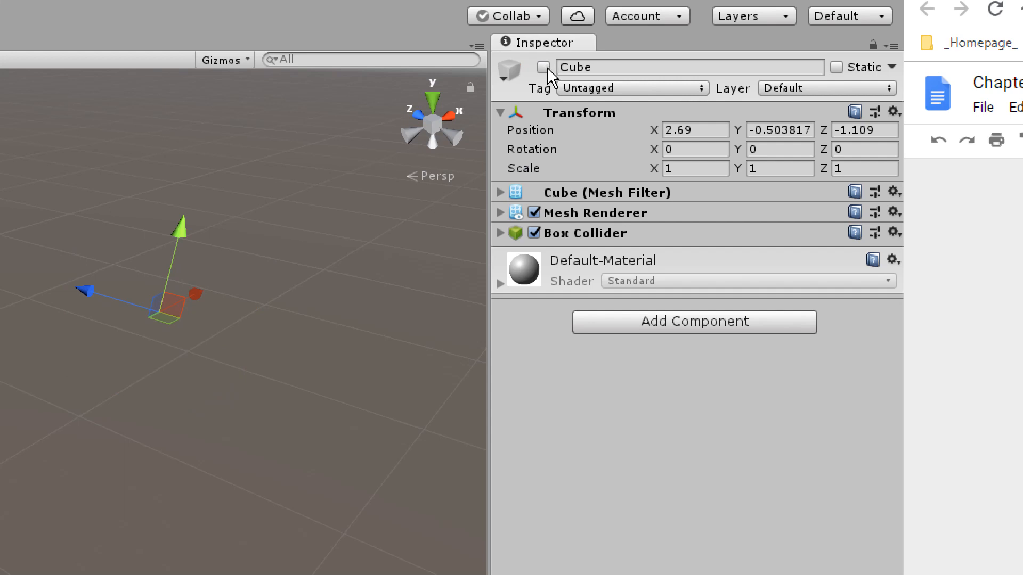
left_click(544, 68)
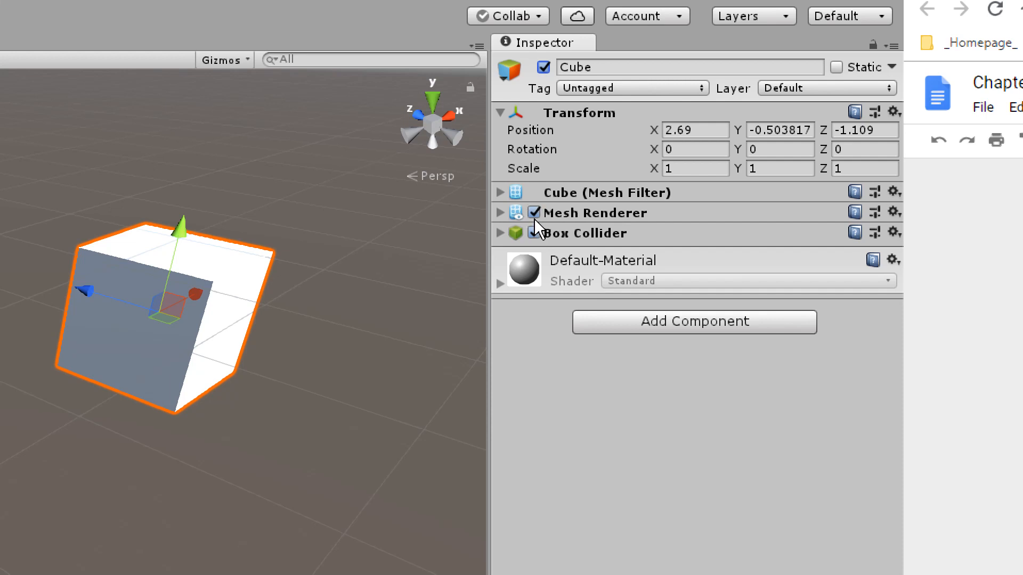
Disable the Cube's Mesh Renderer, expand its Box Collider, and undo a trial move of the Cube
left_click(501, 212)
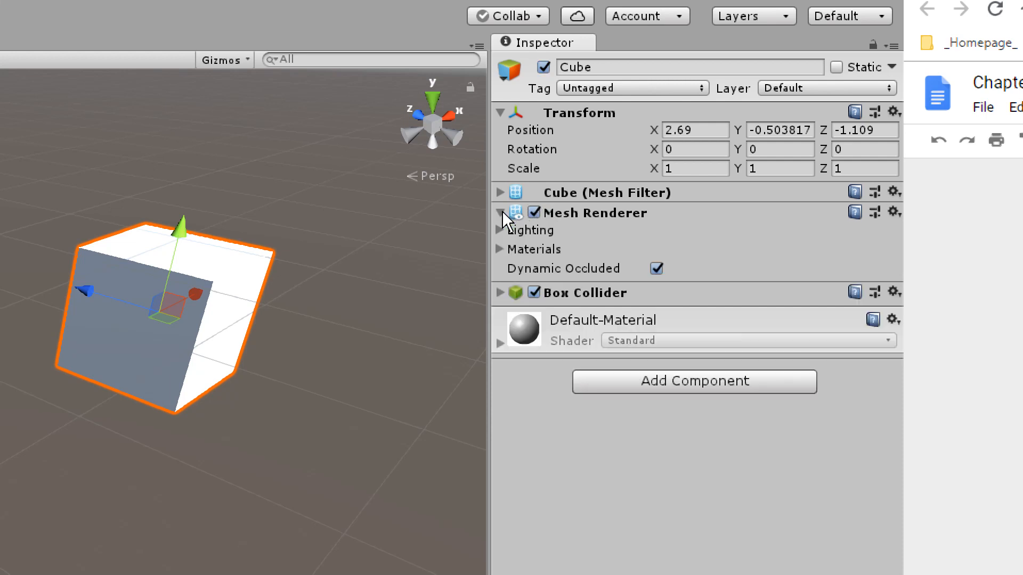
left_click(537, 213)
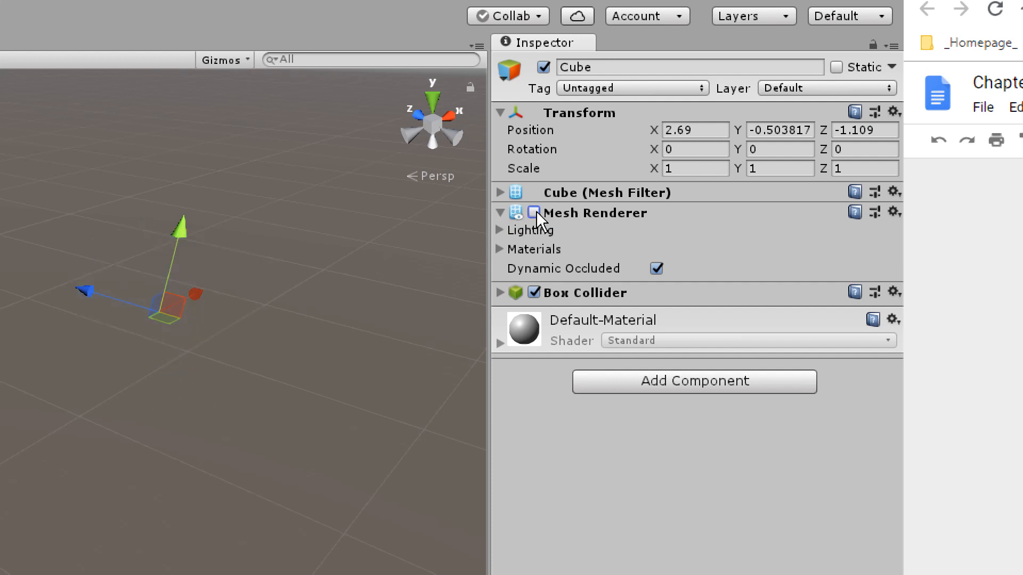
left_click(501, 213)
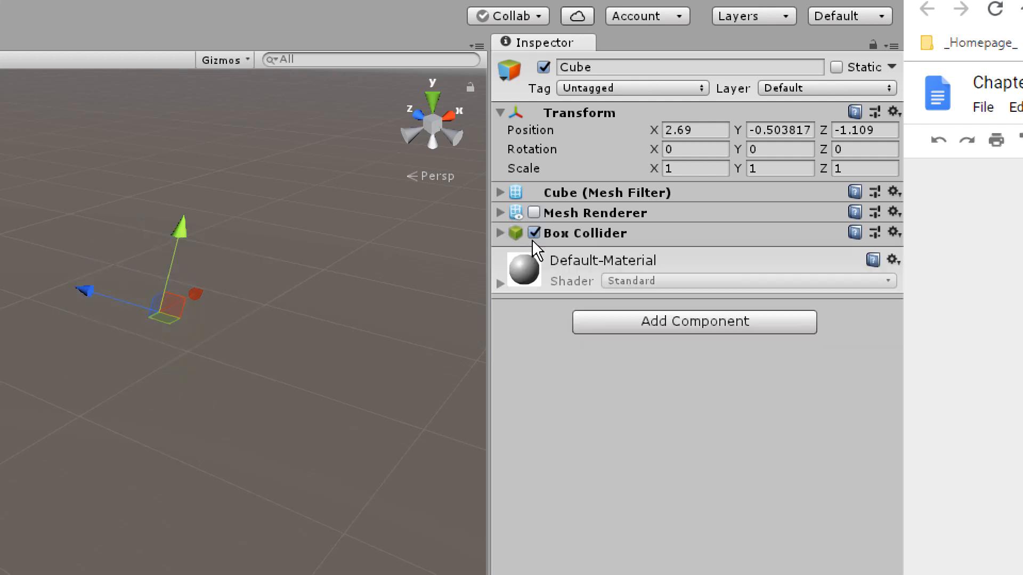
left_click(501, 234)
left_click(501, 192)
left_click(501, 193)
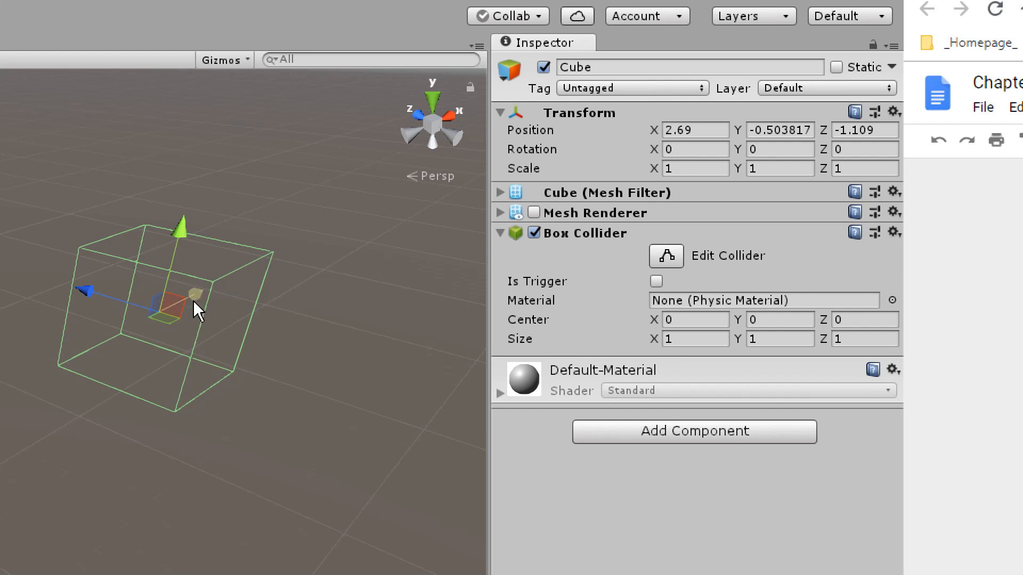
left_click_drag(653, 319, 733, 306)
key("ctrl+z")
Toggle the Cube's Box Collider off and on, re-enable the Mesh Renderer and collapse the collider settings
left_click(537, 230)
left_click(537, 232)
left_click(537, 232)
left_click(535, 233)
left_click(535, 213)
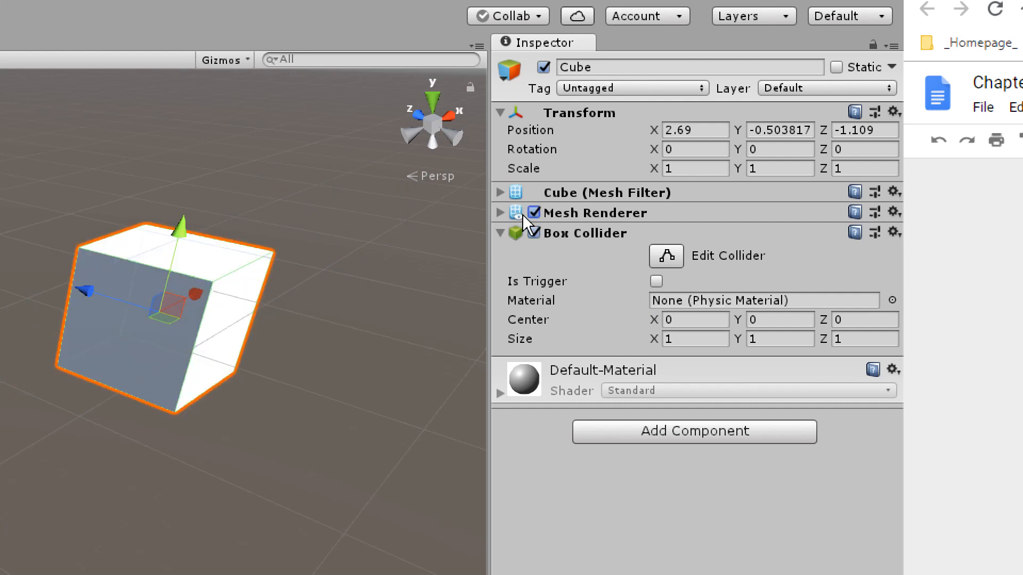
left_click(500, 233)
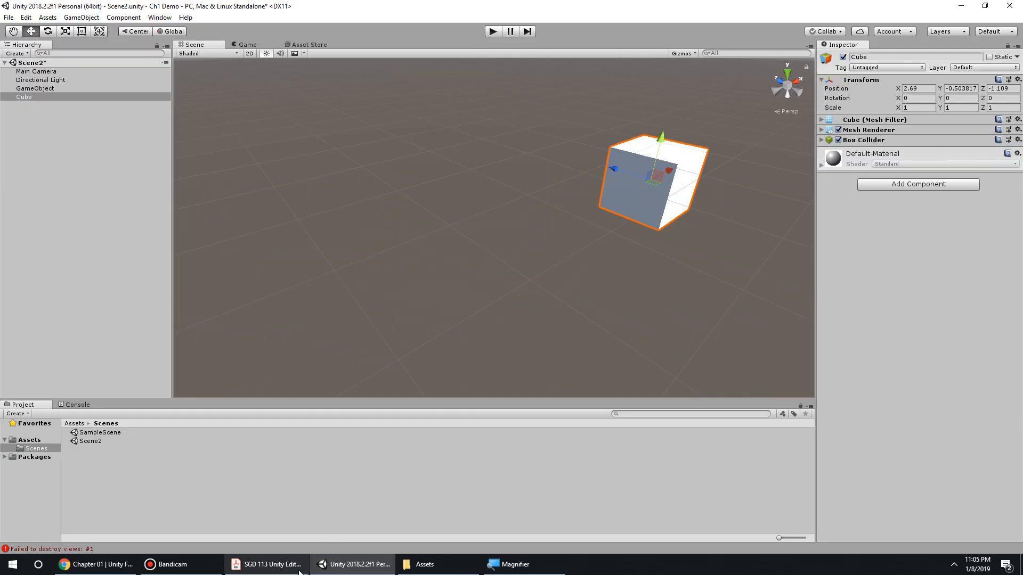
Switch to Acrobat Reader to read the MonoBehaviour and Inheritance Hierarchy slides, and return to Unity
left_click(268, 564)
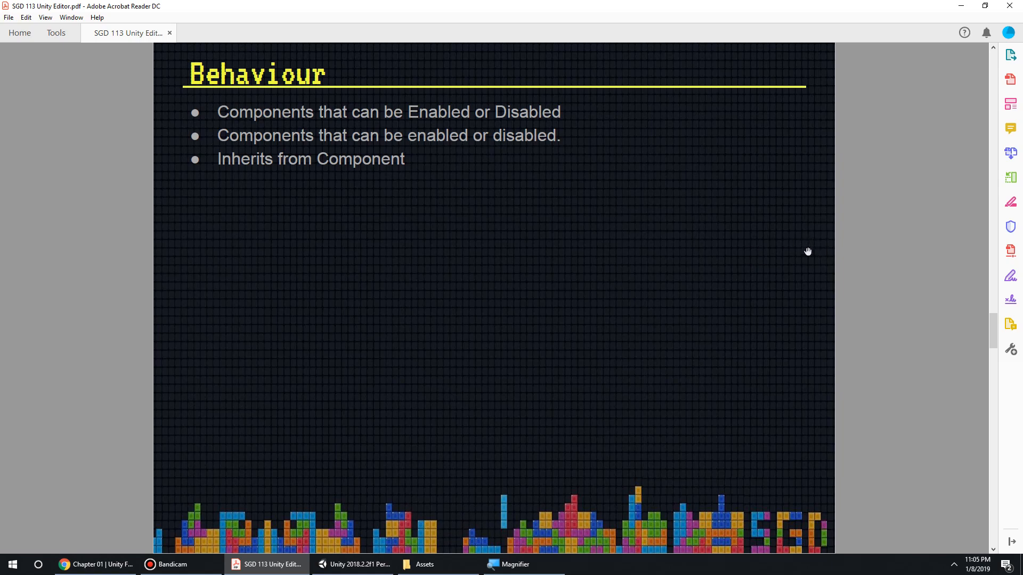
scroll(788, 254, "down", 1)
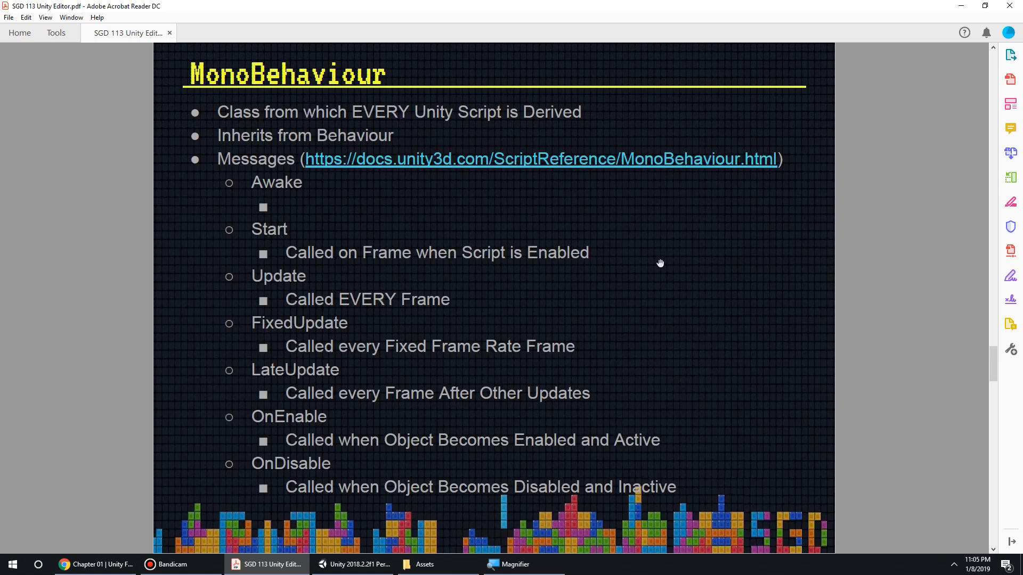
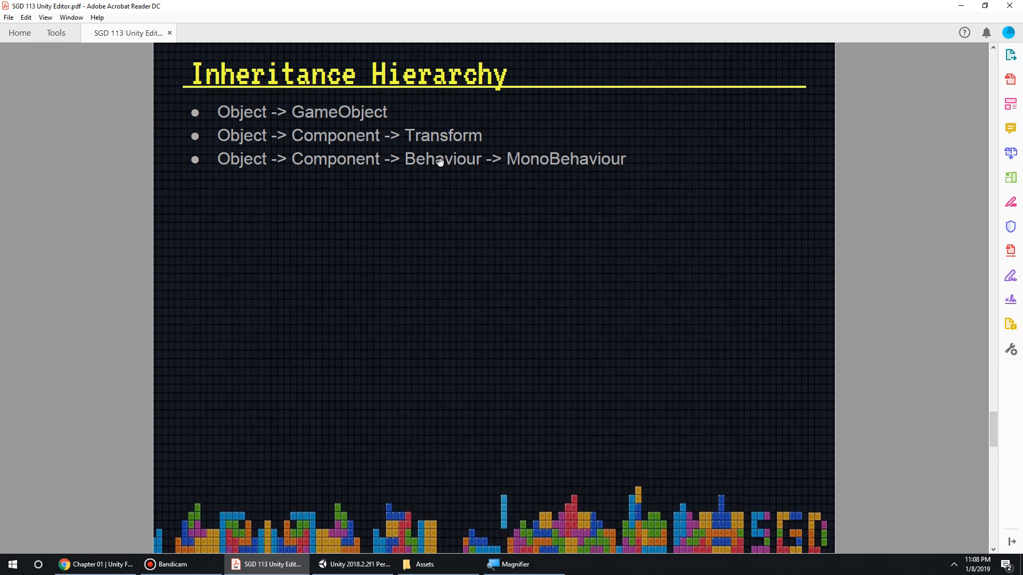
left_click(353, 564)
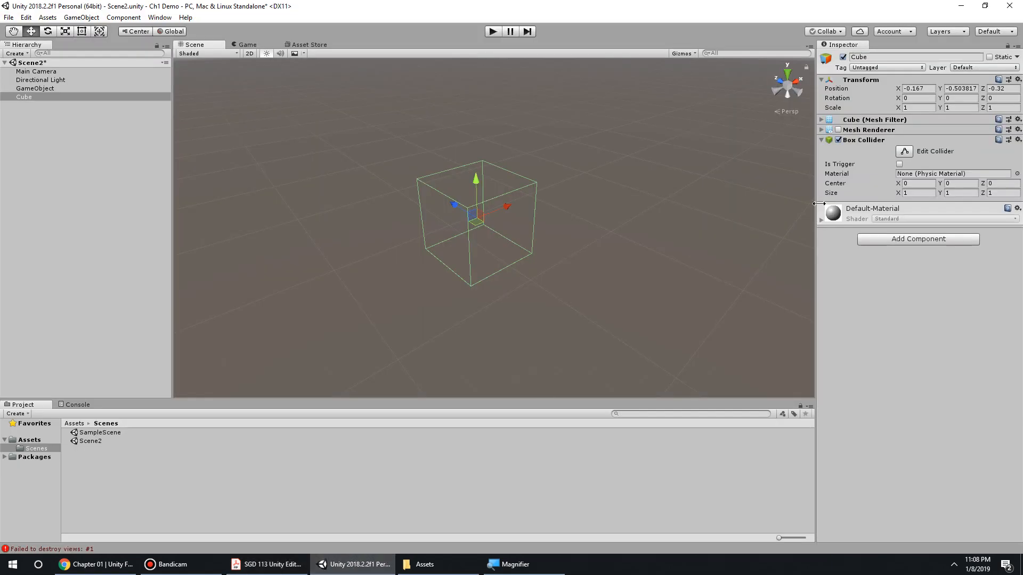
Toggle the Cube's Box Collider off and on, and consult the Inheritance Hierarchy slide in Acrobat Reader before returning to Unity
left_click(838, 140)
left_click(839, 140)
double_click(839, 140)
double_click(839, 139)
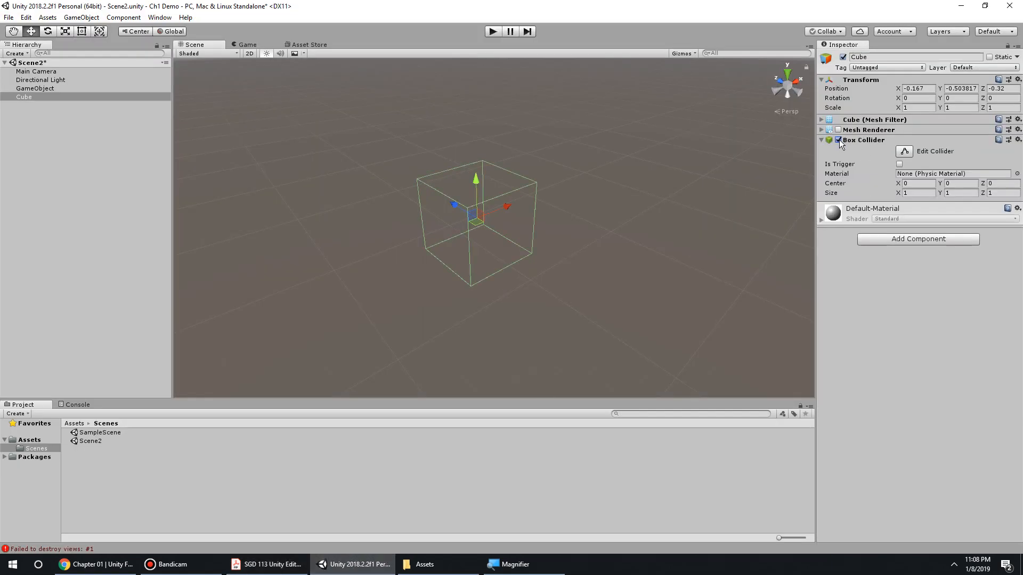
left_click(276, 571)
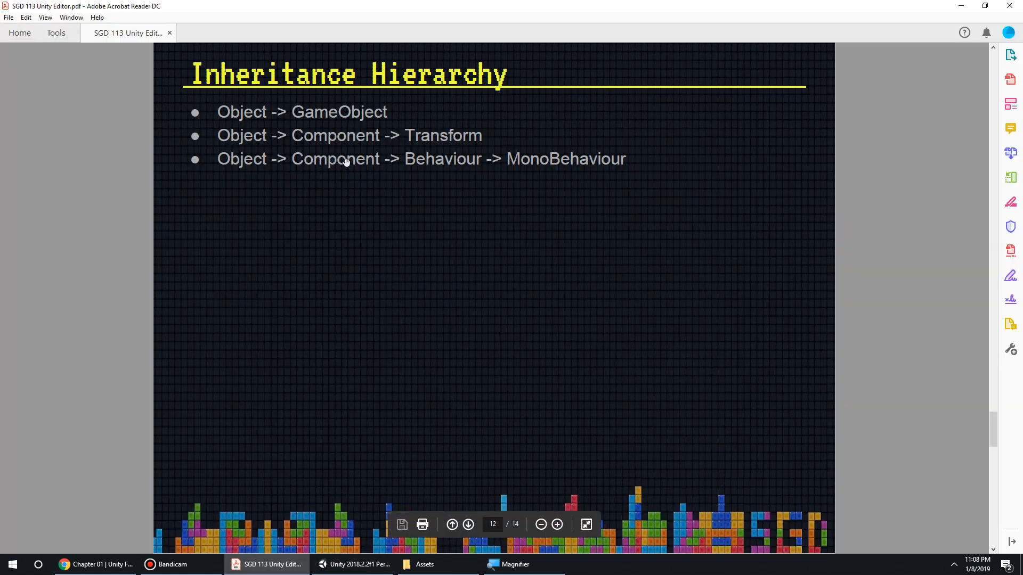
left_click(354, 564)
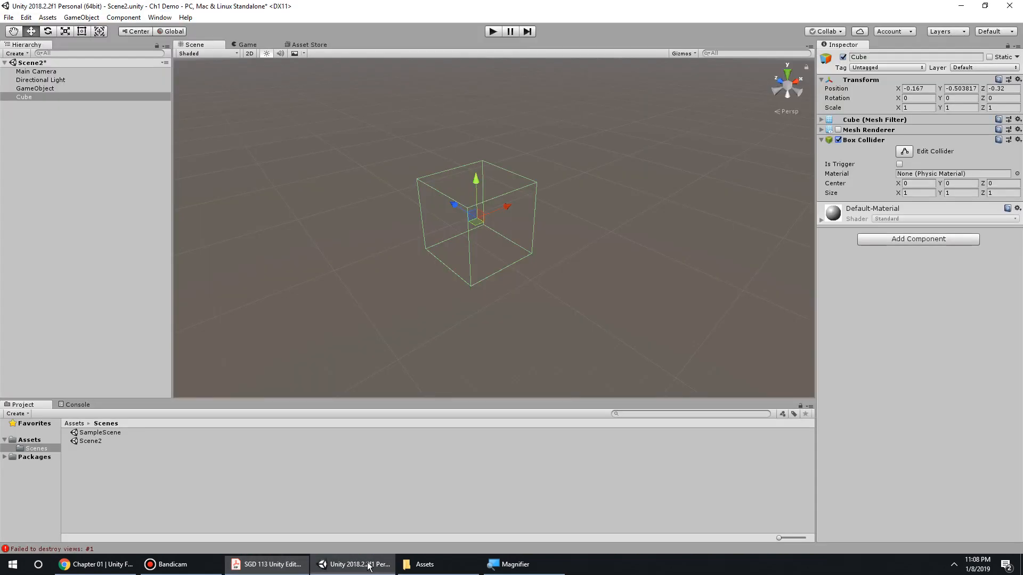
Fold and unfold the Box Collider settings, leave them collapsed, and glance at the Inheritance Hierarchy slide in Acrobat Reader before returning to Unity
left_click(822, 139)
double_click(822, 139)
left_click(822, 139)
double_click(822, 139)
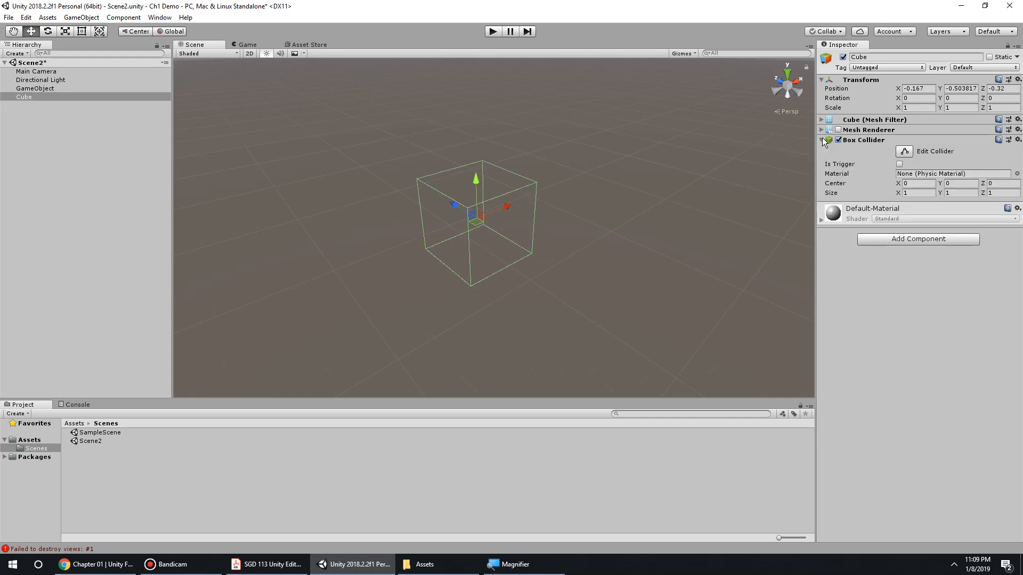
left_click(822, 139)
left_click(821, 139)
left_click(308, 560)
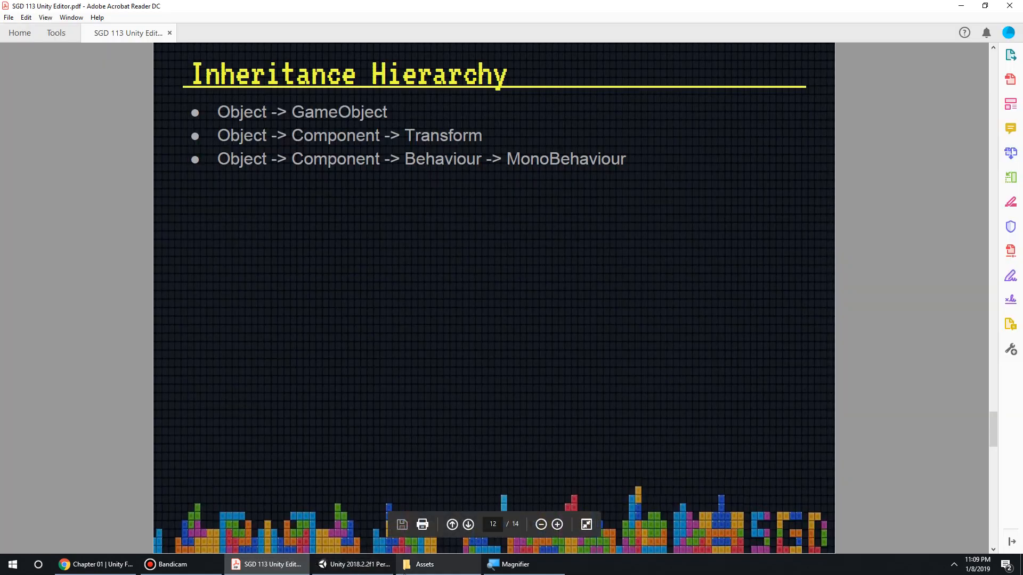
left_click(354, 564)
Expand the Cube's Box Collider settings and revisit the Behaviour and MonoBehaviour line of the slide before returning to Unity
left_click(820, 139)
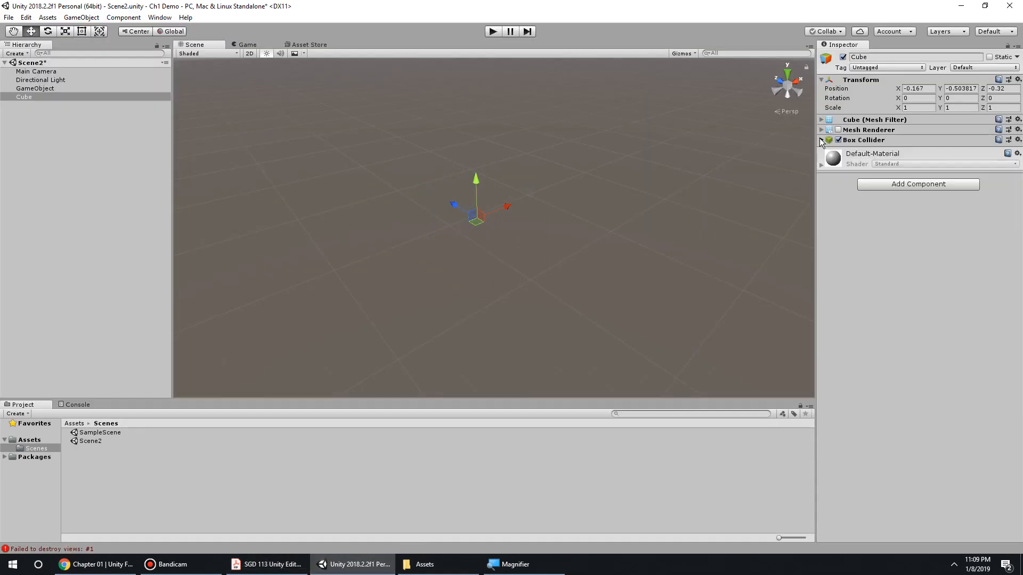
left_click(820, 139)
left_click(820, 139)
left_click(820, 139)
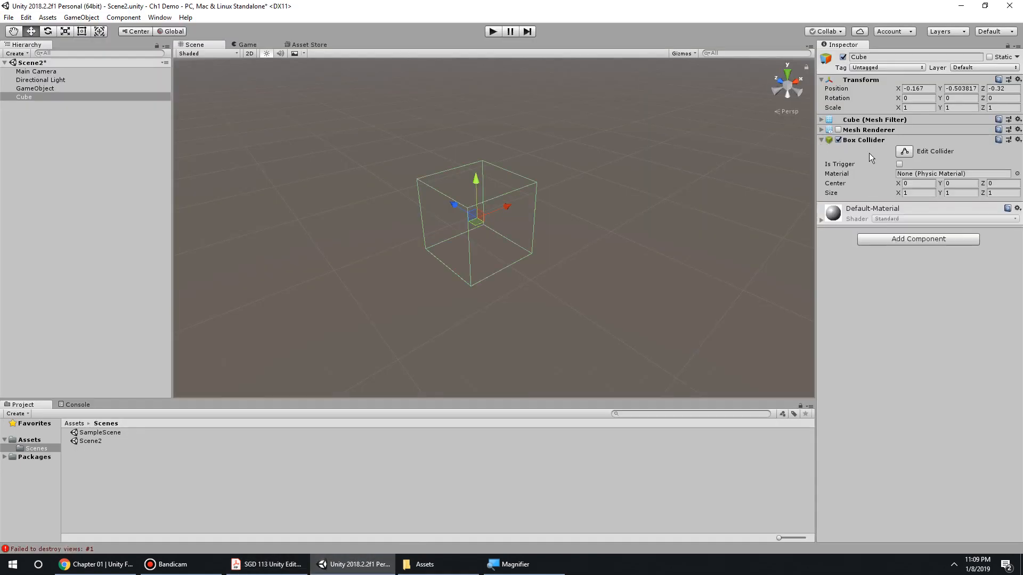
left_click(354, 564)
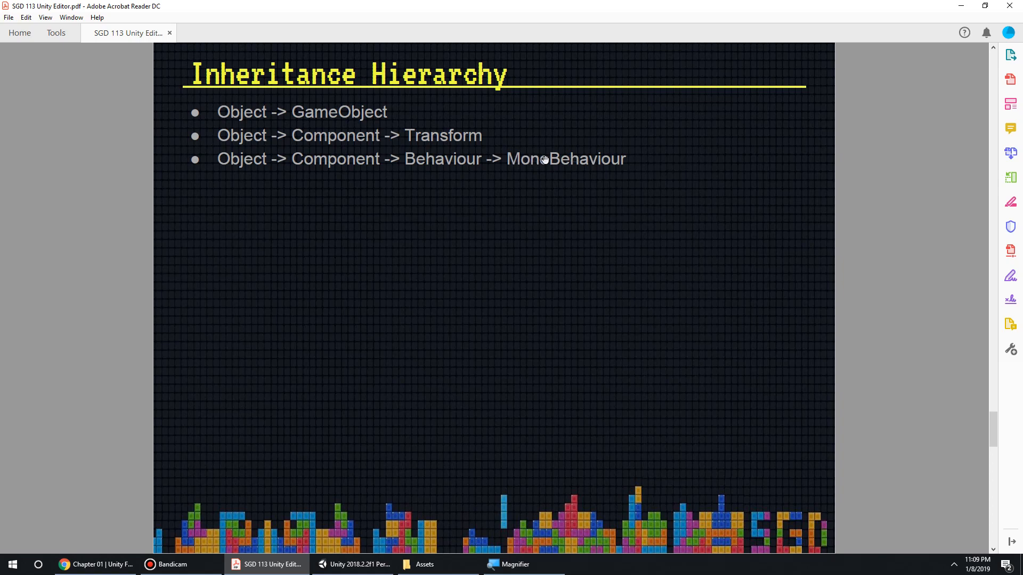
key("alt+Tab")
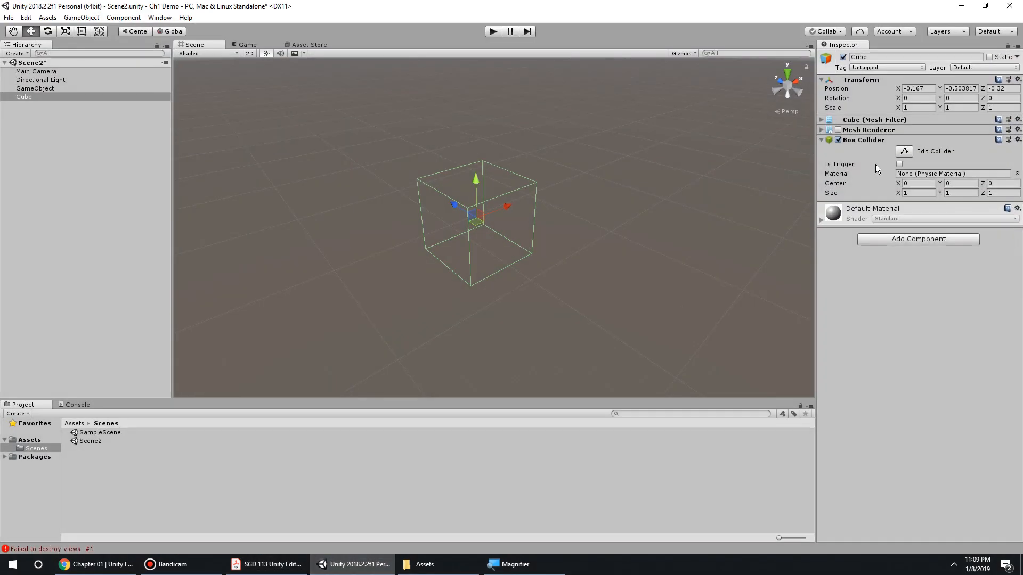
Enable Is Trigger on the Cube's Box Collider and undo a trial change of its X size to 2.43
left_click(900, 165)
left_click_drag(897, 193, 925, 192)
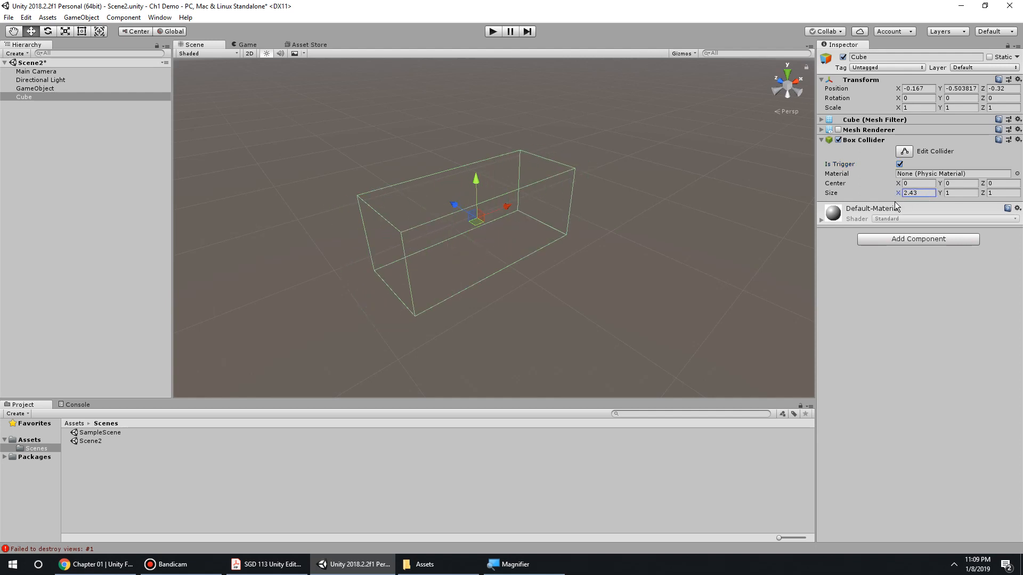
key("ctrl+z")
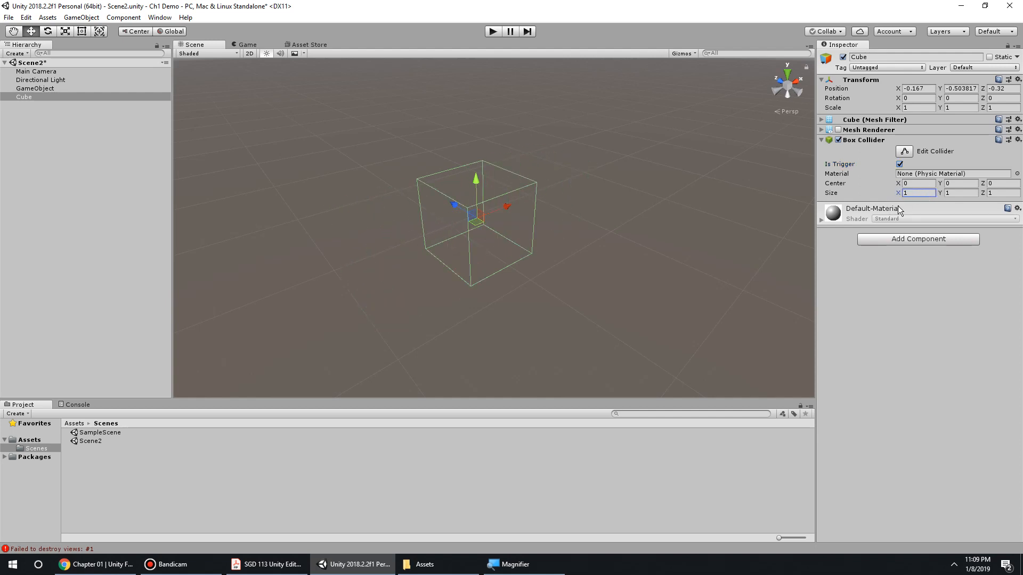
Switch to Acrobat Reader and advance from the Inheritance Hierarchy slide to read the Prefab slide
left_click(268, 566)
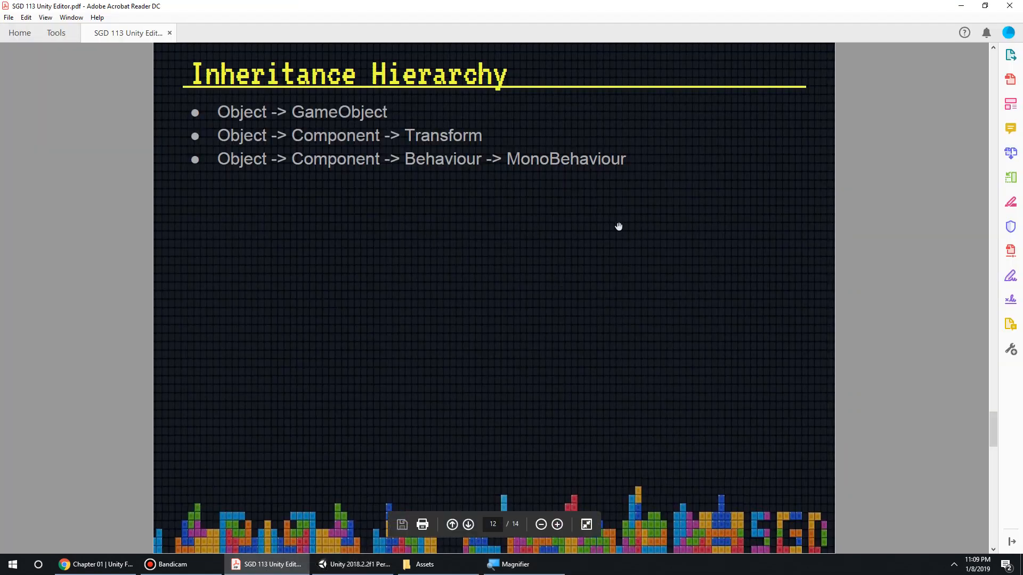
scroll(723, 322, "down", 1)
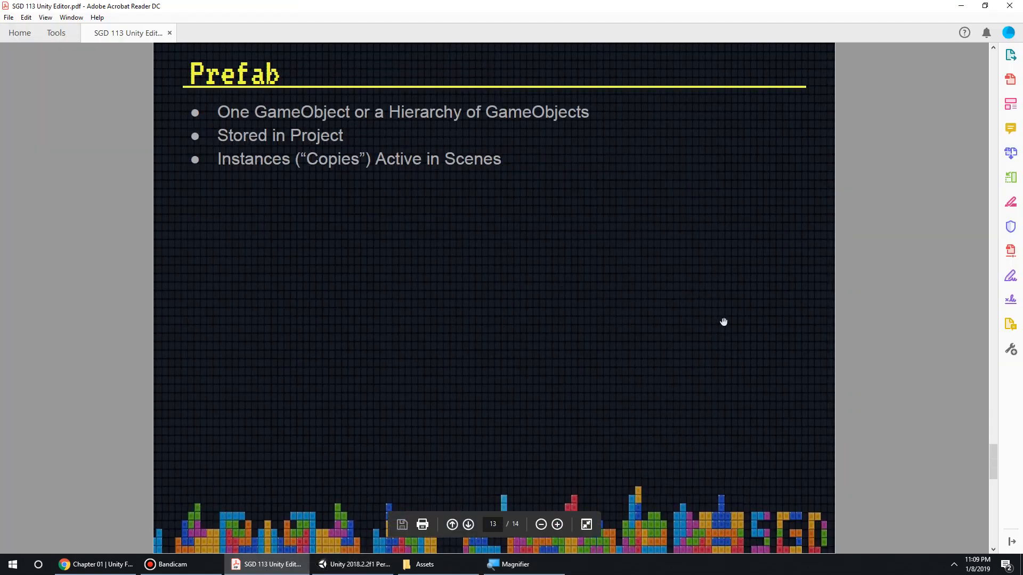
scroll(724, 322, "down", 1)
scroll(729, 322, "up", 1)
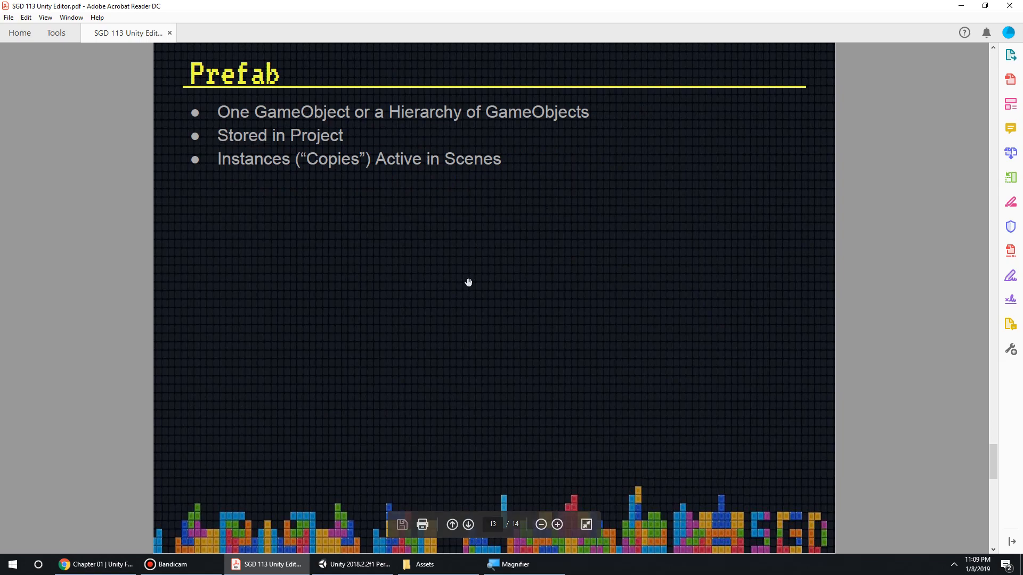
Return to Unity and minimize the Magnifier window
left_click(502, 568)
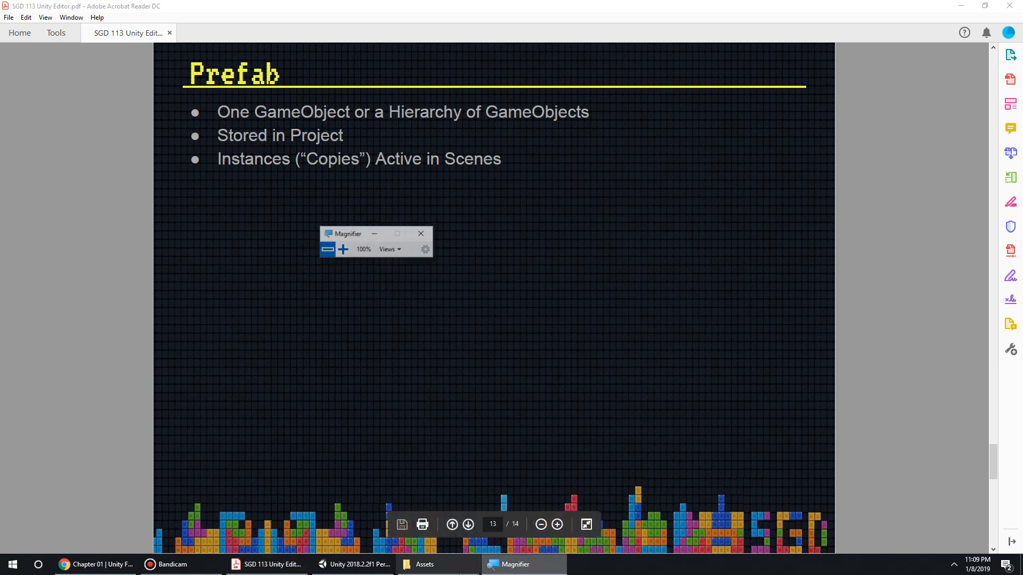
left_click(446, 568)
left_click(367, 566)
left_click(527, 292)
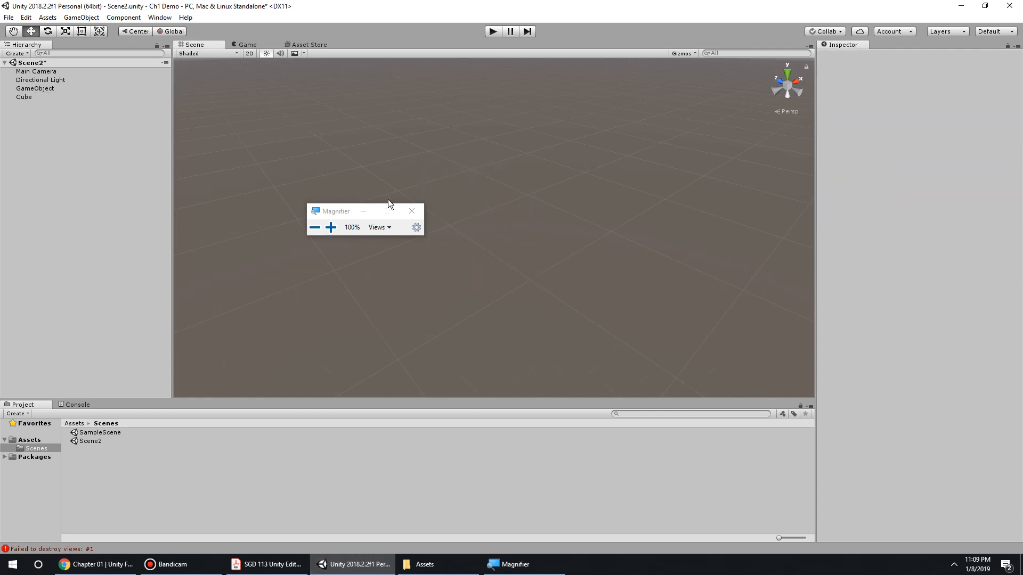
left_click(364, 211)
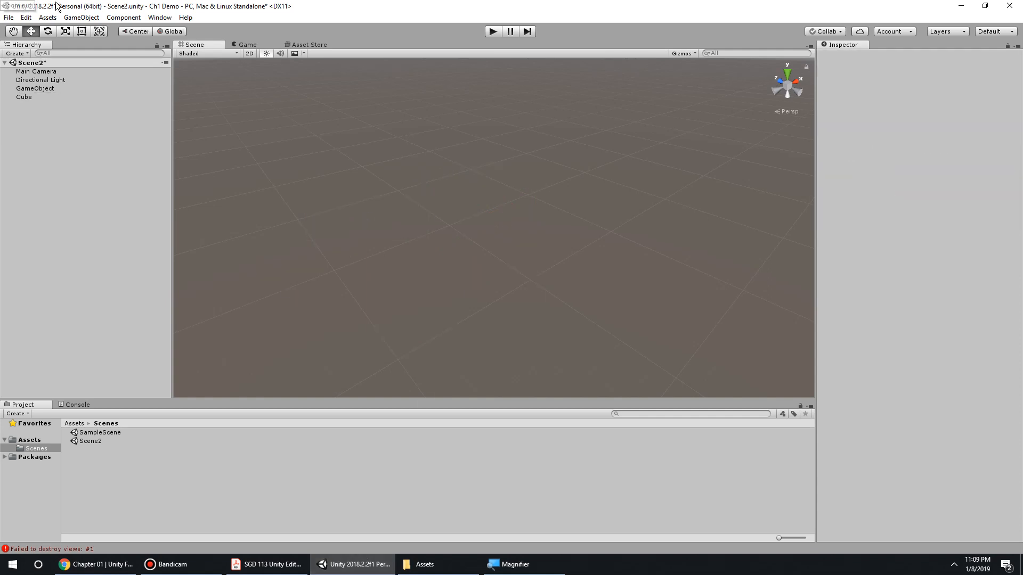
Look over the 3D object types, select the Cube and enable its Mesh Renderer
left_click(80, 18)
mouse_move(130, 50)
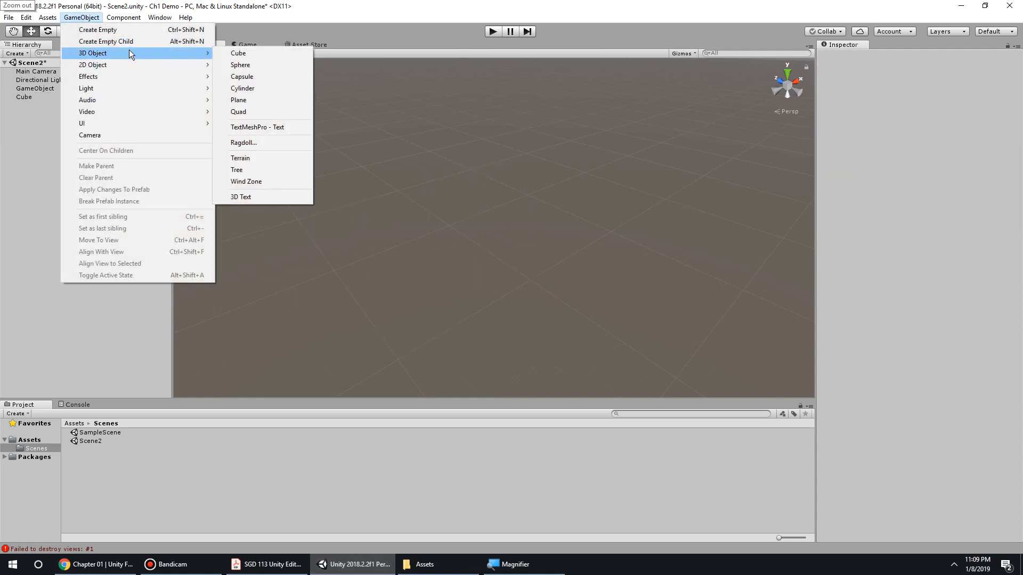
left_click(25, 97)
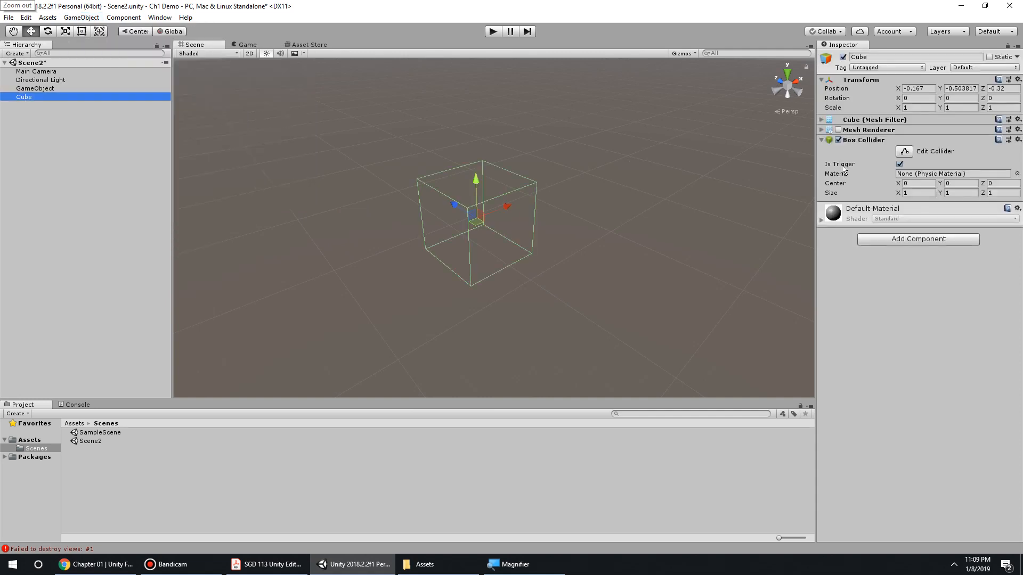
left_click(838, 130)
Scale the Cube into a thin upright post, about 0.22 in X and 0.15 in Z
key("e")
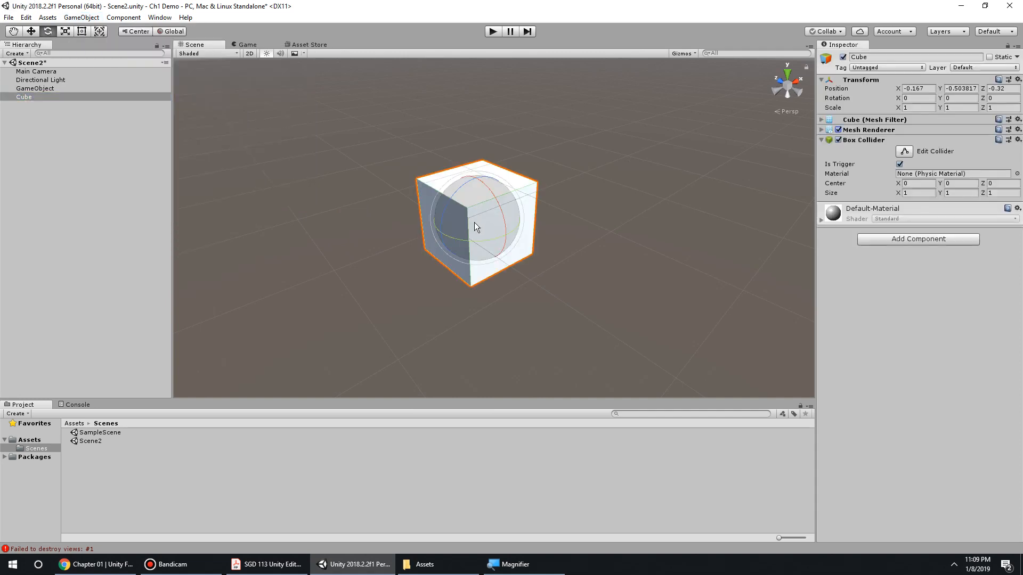
key("r")
mouse_move(453, 204)
left_mouse_down()
mouse_move(469, 213)
mouse_move(484, 207)
mouse_move(458, 208)
mouse_move(466, 215)
left_mouse_up()
Create a Sphere and move it on top of the post, to about X -0.143, Y 0.16, Z -0.321
left_click(82, 18)
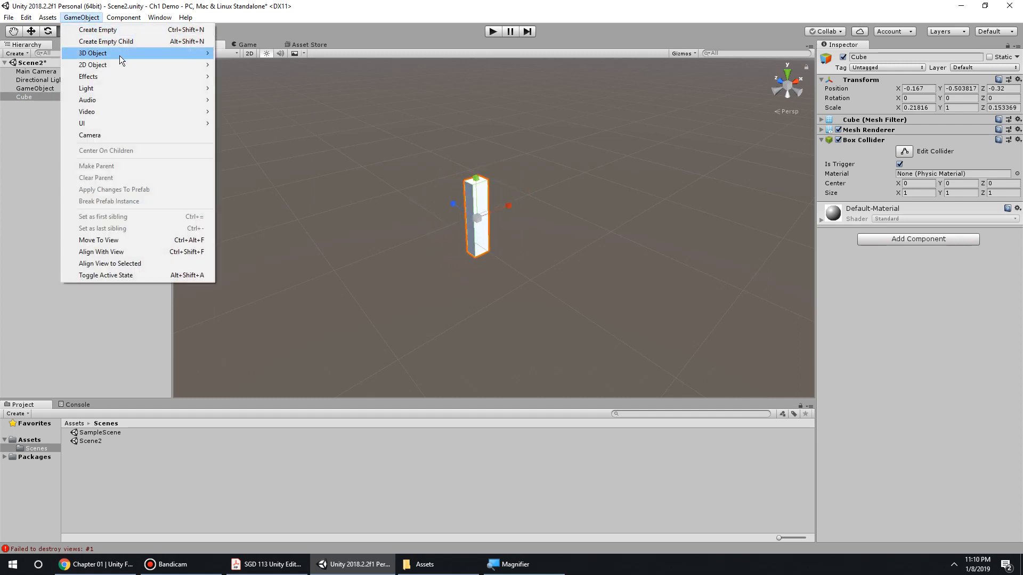
mouse_move(121, 53)
left_click(261, 65)
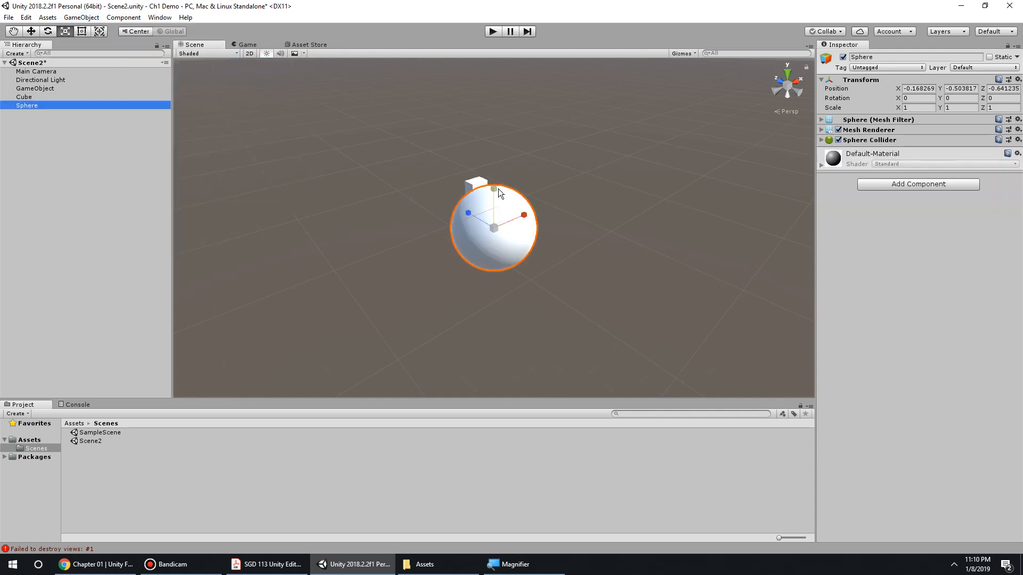
key("w")
left_click_drag(497, 188, 493, 135)
left_click_drag(490, 201, 583, 174, "alt")
left_click_drag(455, 176, 538, 169)
Scale the Sphere down slightly and uniformly on top of the post
key("e")
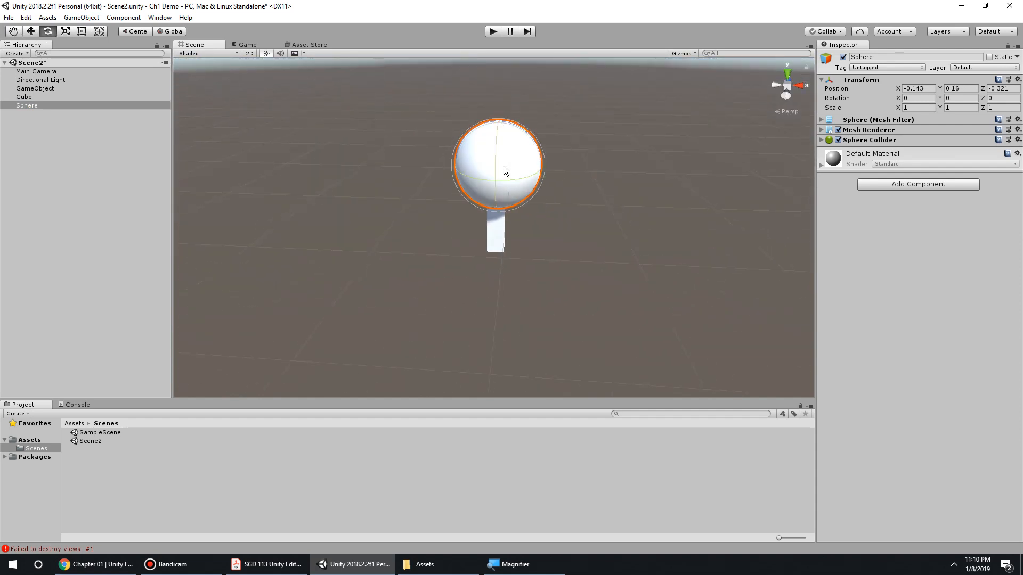
left_click_drag(480, 229, 575, 253, "alt")
key("r")
mouse_move(471, 170)
left_mouse_down()
mouse_move(447, 174)
mouse_move(470, 171)
left_mouse_up()
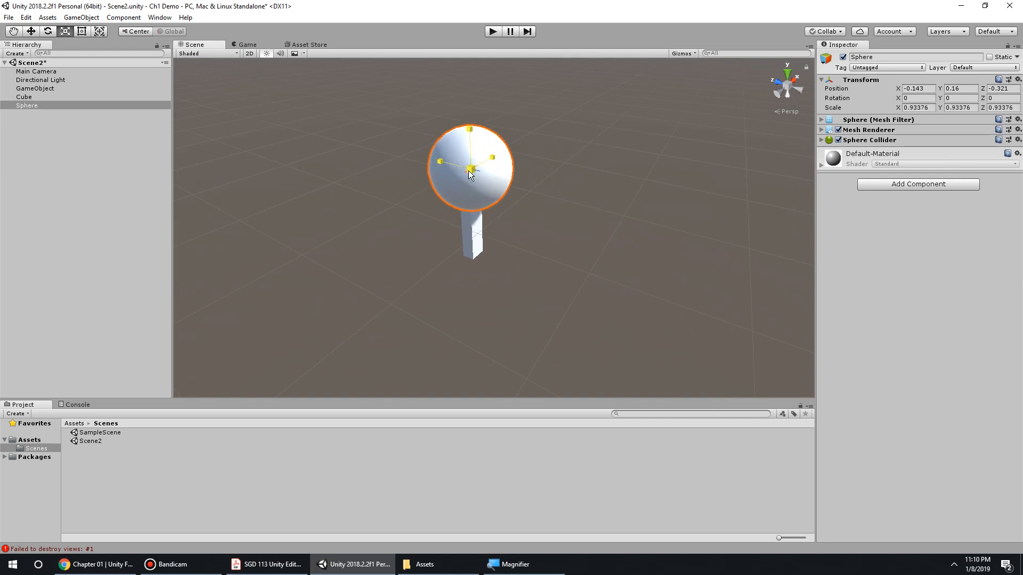
left_click(564, 274)
left_click_drag(564, 274, 561, 226, "alt")
Reset the Transform of the empty GameObject and keep it selected
left_click(34, 95)
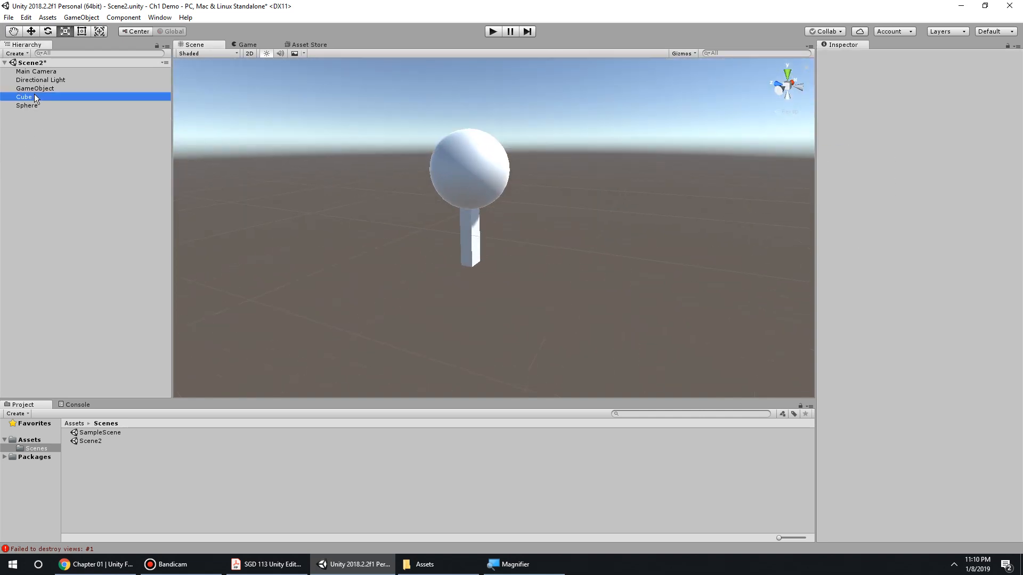
left_click(46, 89)
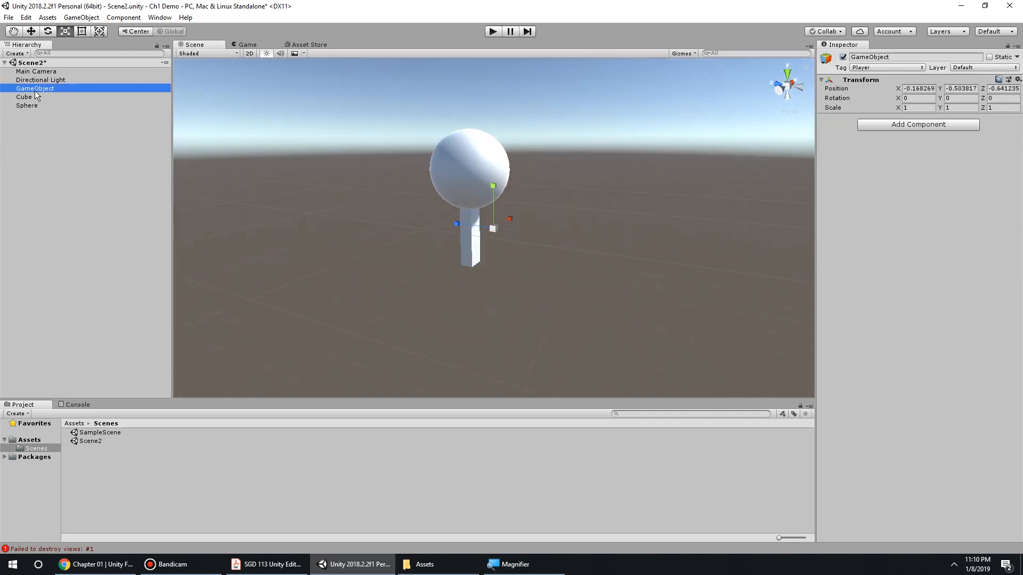
left_click_drag(325, 126, 291, 171, "alt")
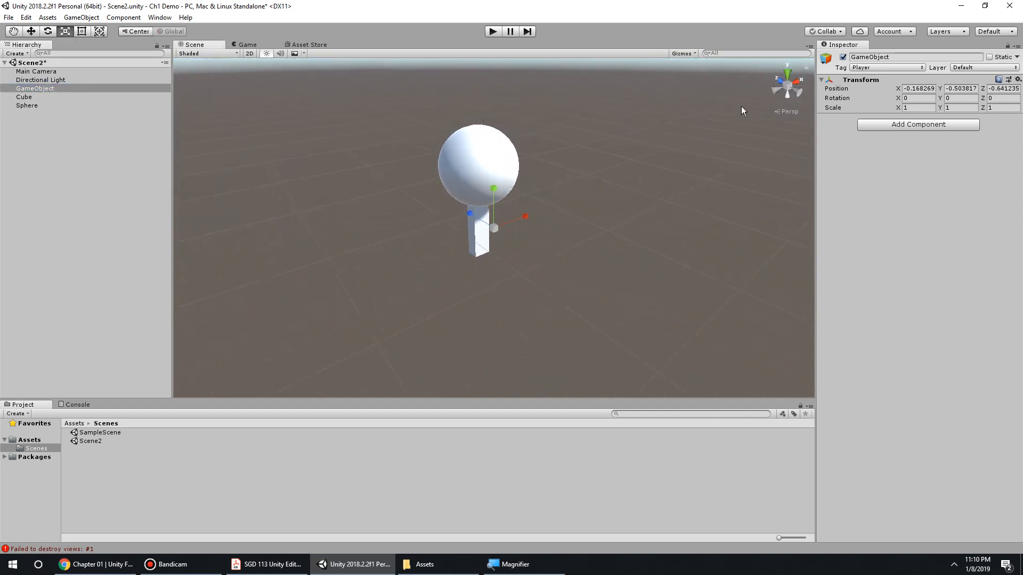
left_click(1018, 80)
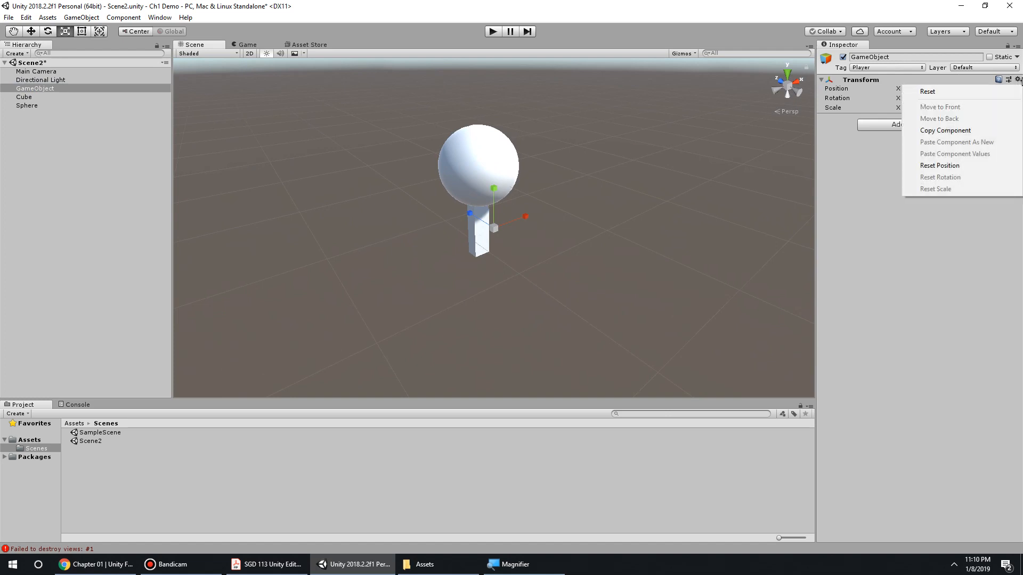
left_click(953, 93)
left_click_drag(535, 168, 660, 146)
key("super")
left_click(48, 88)
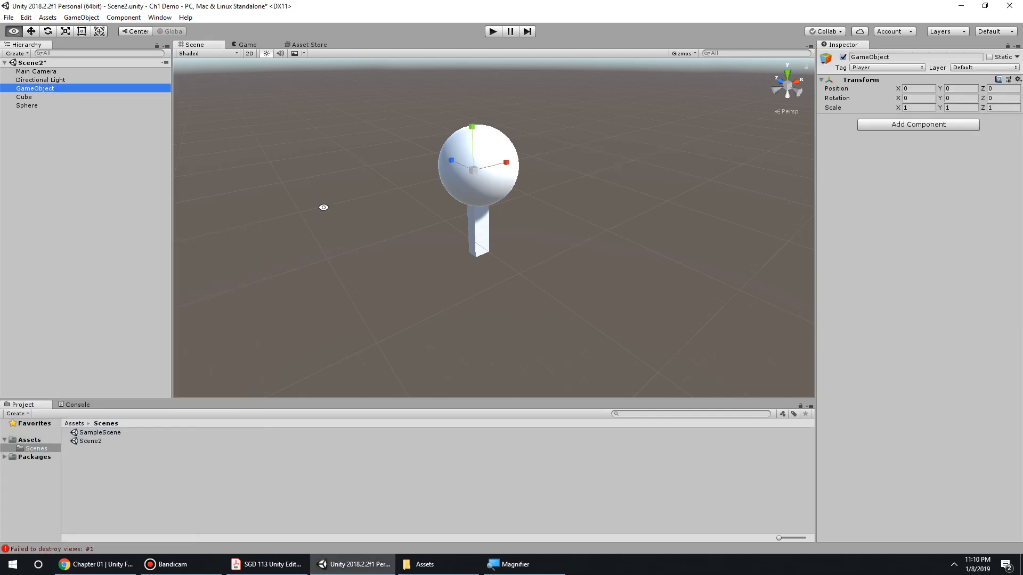
Reset the Transforms of the Cube and the Sphere
left_click_drag(322, 208, 380, 194, "alt")
right_click_drag(380, 193, 471, 191, "alt")
left_click_drag(471, 191, 549, 192, "alt")
left_click(31, 97)
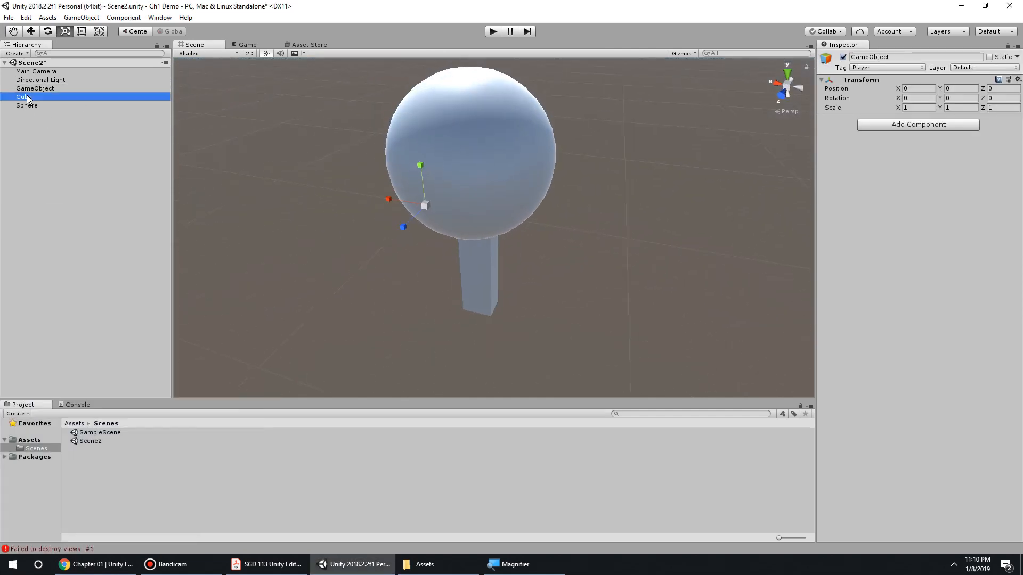
left_click(1017, 81)
left_click(926, 91)
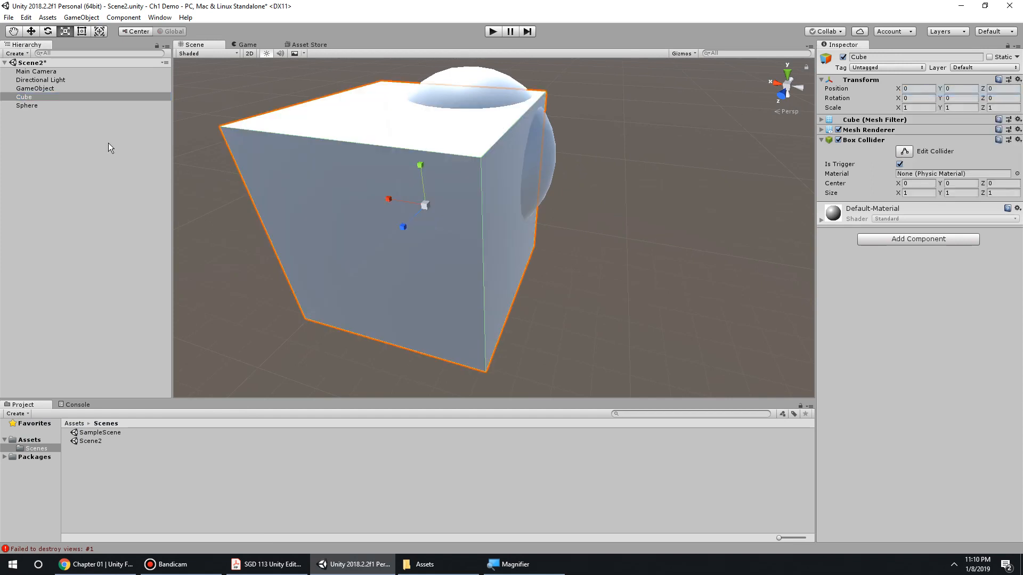
left_click(42, 106)
left_click(1018, 80)
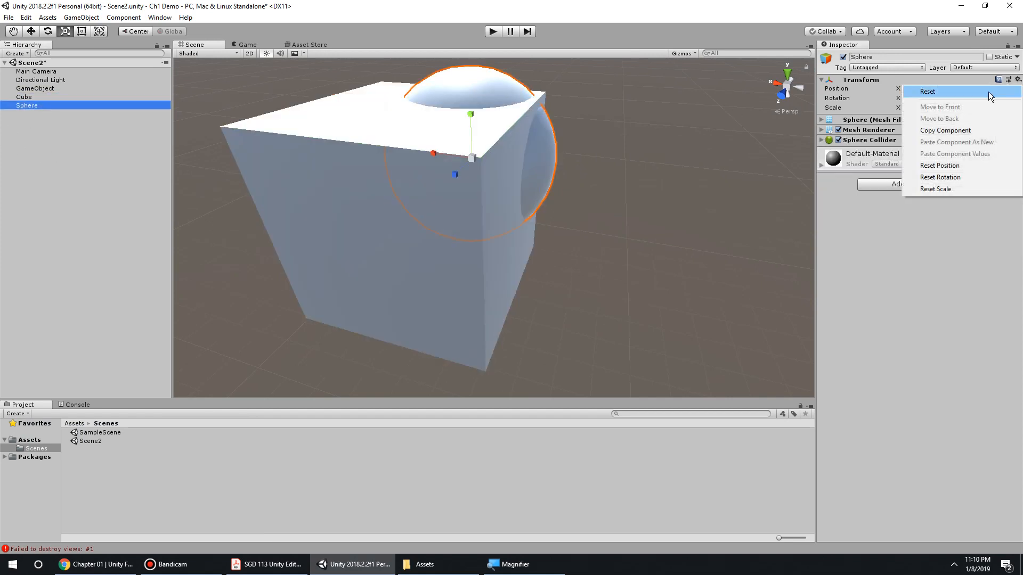
left_click(925, 90)
Scale the Cube uniformly to about 0.52 and activate the Rotate tool
left_click(64, 100)
key("e")
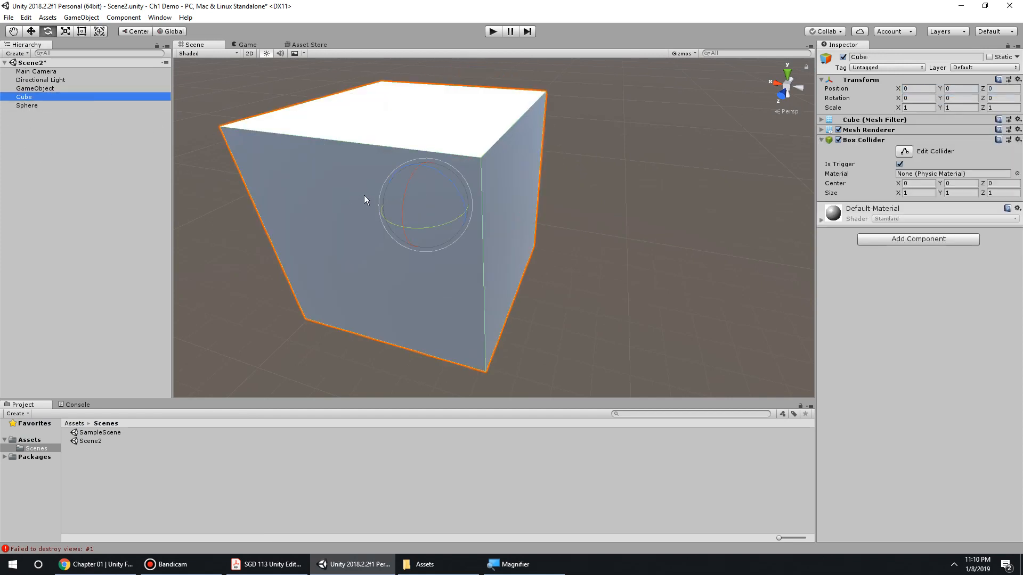
key("w")
key("e")
key("r")
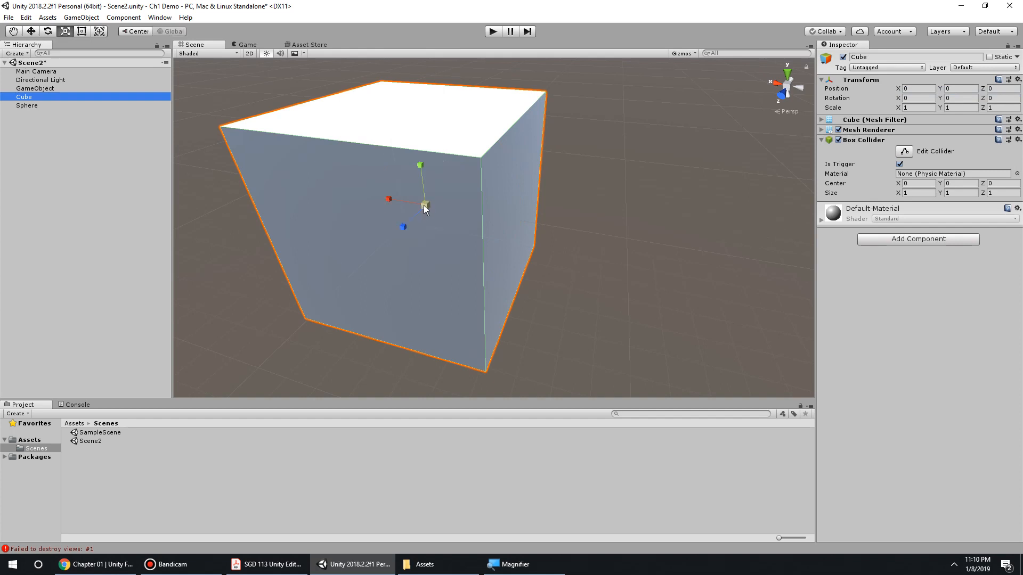
left_click_drag(423, 205, 385, 204)
key("w")
key("e")
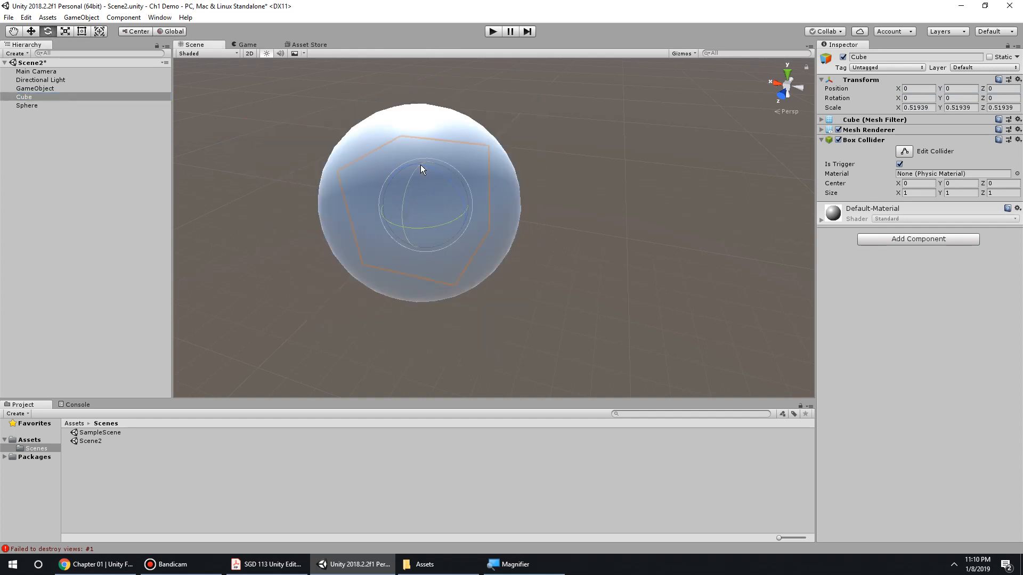
Stretch the Cube vertically to a Y scale of about 1.77 and move it down to about Y -0.96
key("r")
left_click_drag(420, 165, 420, 89)
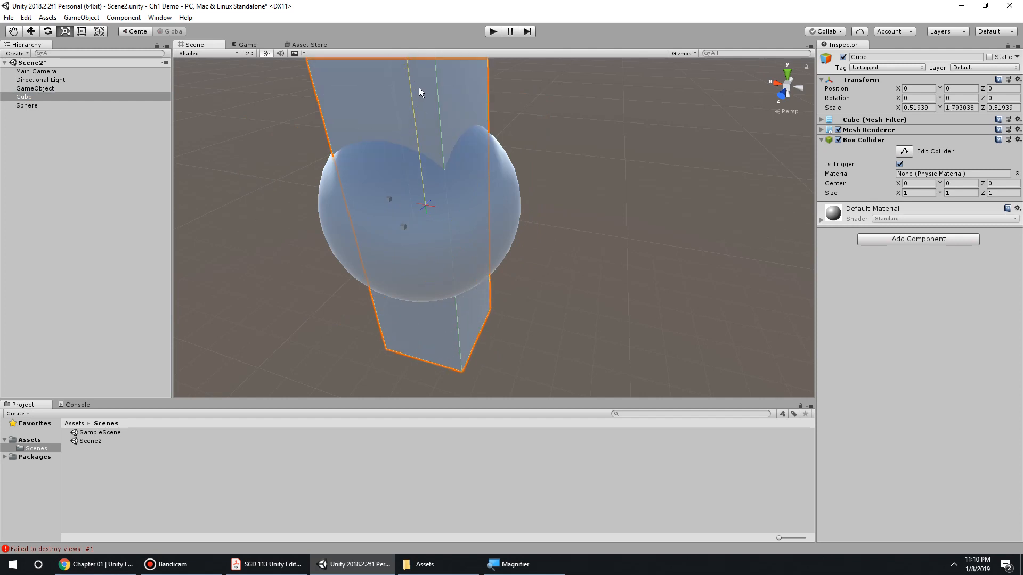
key("w")
left_click_drag(420, 160, 456, 290)
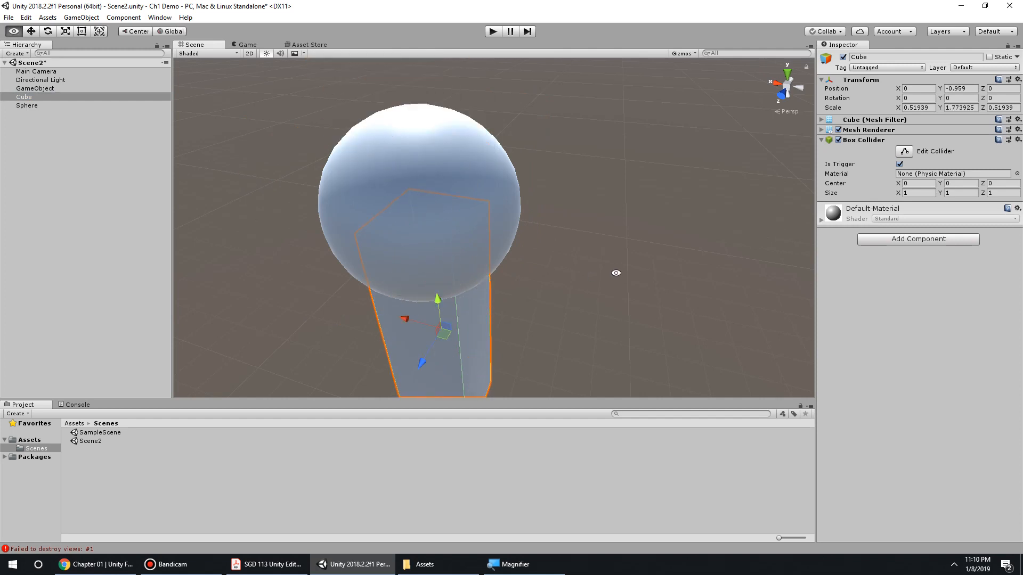
Shrink the Cube and raise it slightly so it forms a thin stick under the Sphere
left_click(643, 258)
left_click_drag(616, 272, 523, 240, "alt")
scroll(644, 257, "down", 6)
left_click(453, 265)
key("r")
left_click_drag(452, 265, 424, 266)
key("w")
left_click_drag(453, 225, 453, 215)
left_click(524, 224)
left_click_drag(524, 223, 283, 222, "alt")
Make the Cube and the Sphere children of the empty GameObject in the hierarchy
left_click(29, 106)
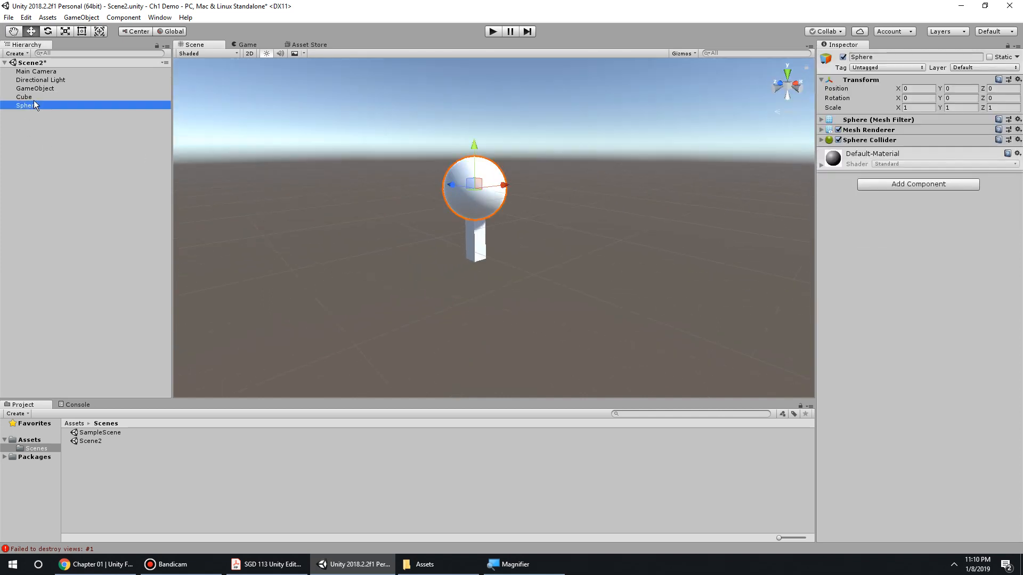
left_click(33, 98, "ctrl")
left_click_drag(27, 97, 41, 90)
left_click(60, 165)
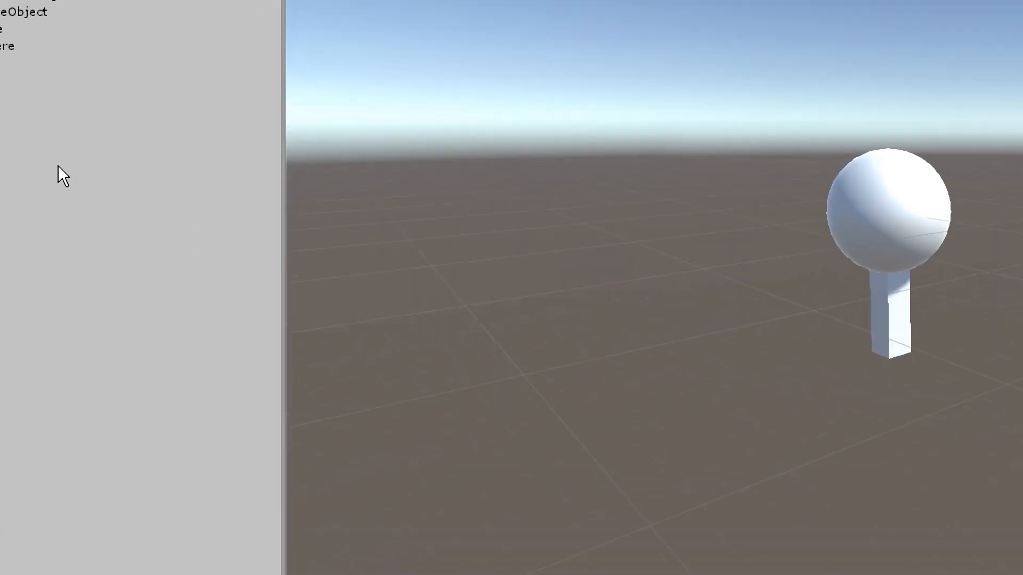
left_click(56, 167)
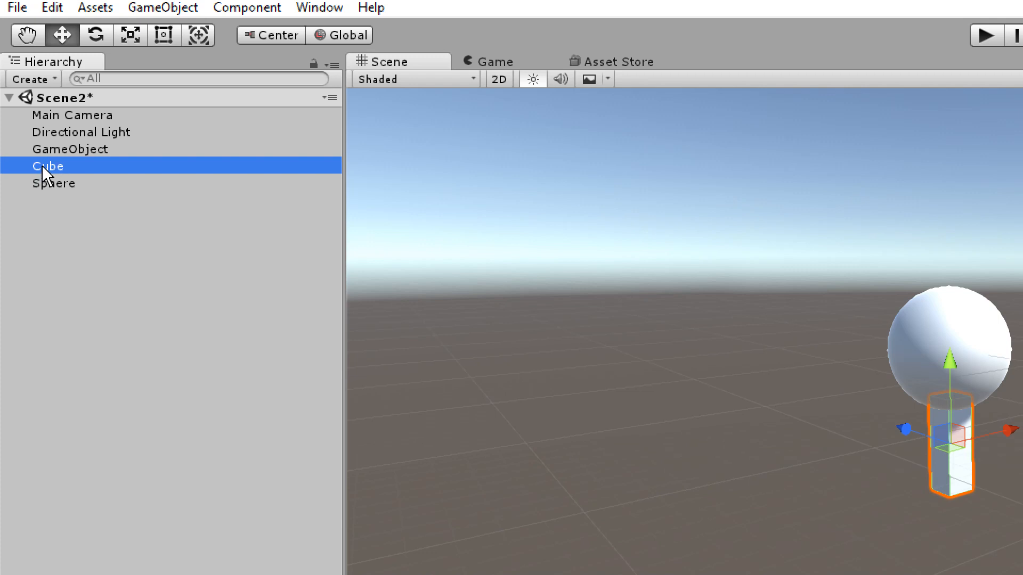
left_click_drag(43, 166, 84, 145)
left_click_drag(58, 184, 72, 149)
Rename the parent GameObject to Lolipop and collapse its children in the hierarchy
left_click(76, 149)
left_click(81, 148)
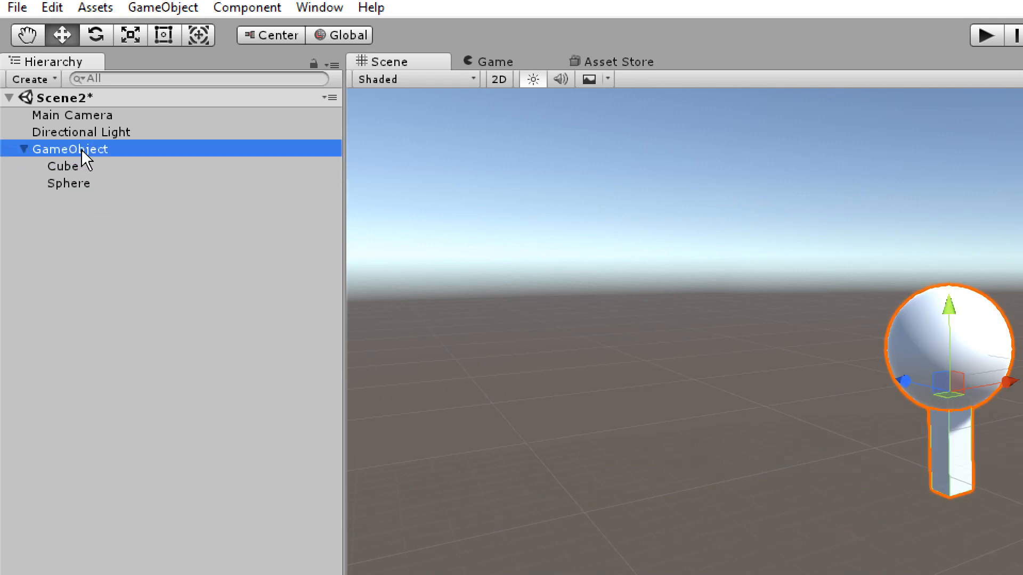
type("Lolipop")
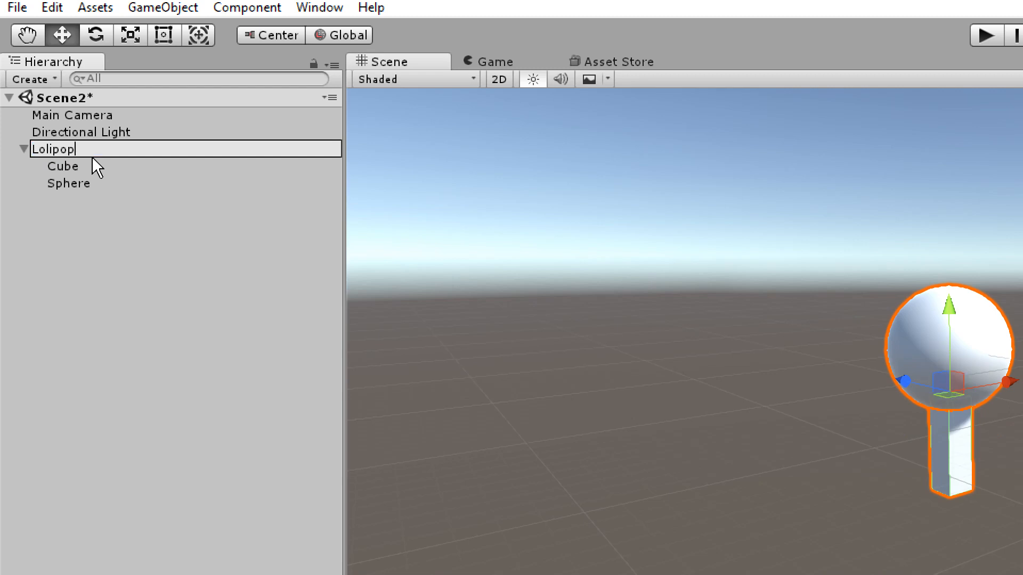
key("Return")
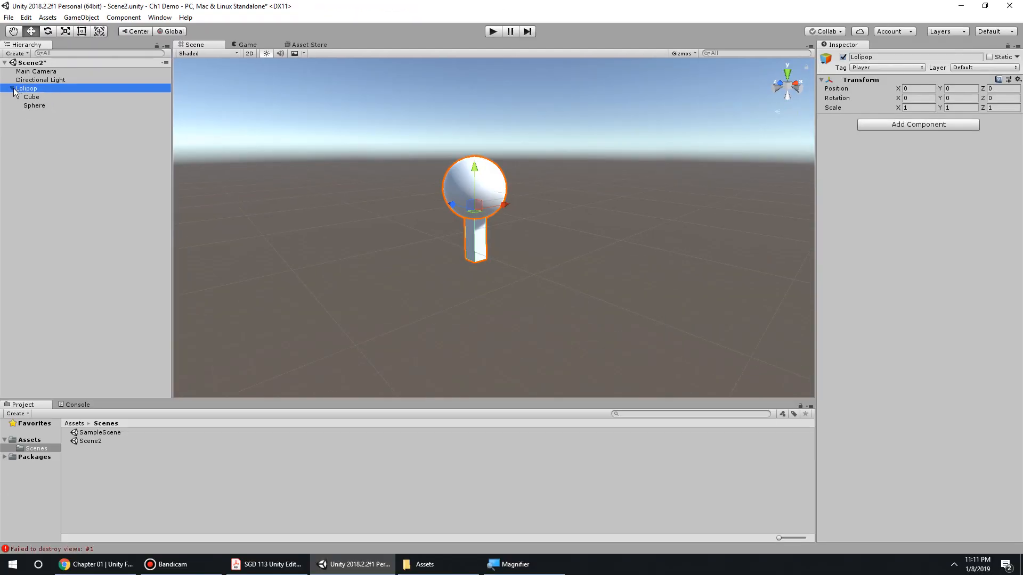
left_click(47, 105)
left_click(32, 88)
left_click(40, 103)
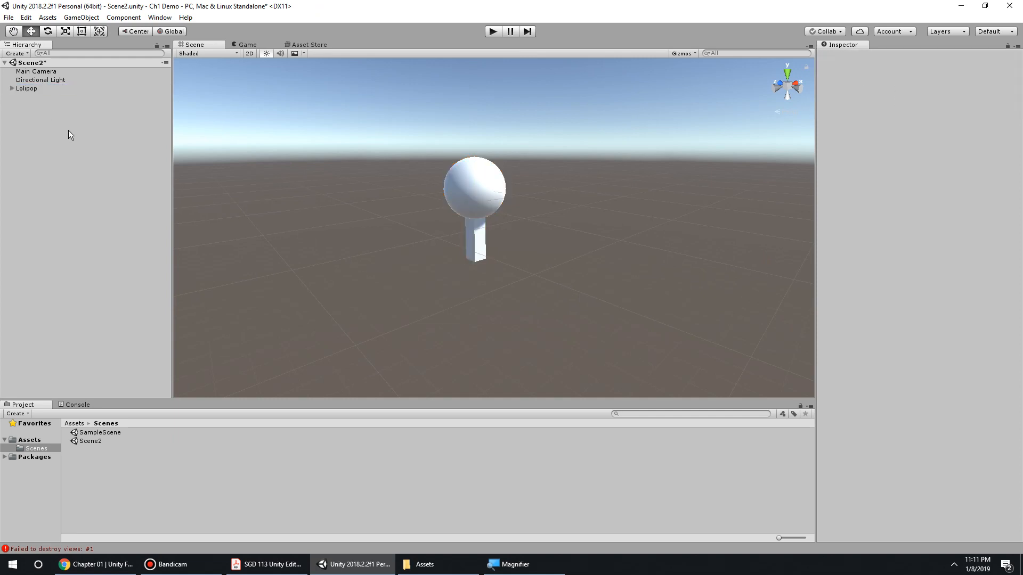
Create a new folder named Prefabs in the project's Assets folder
left_click(26, 440)
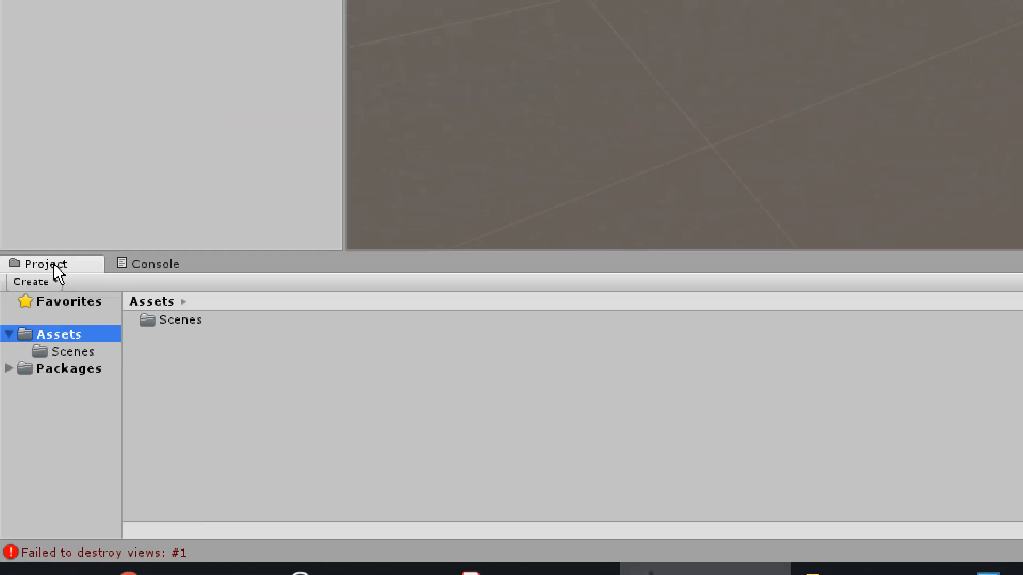
right_click(233, 416)
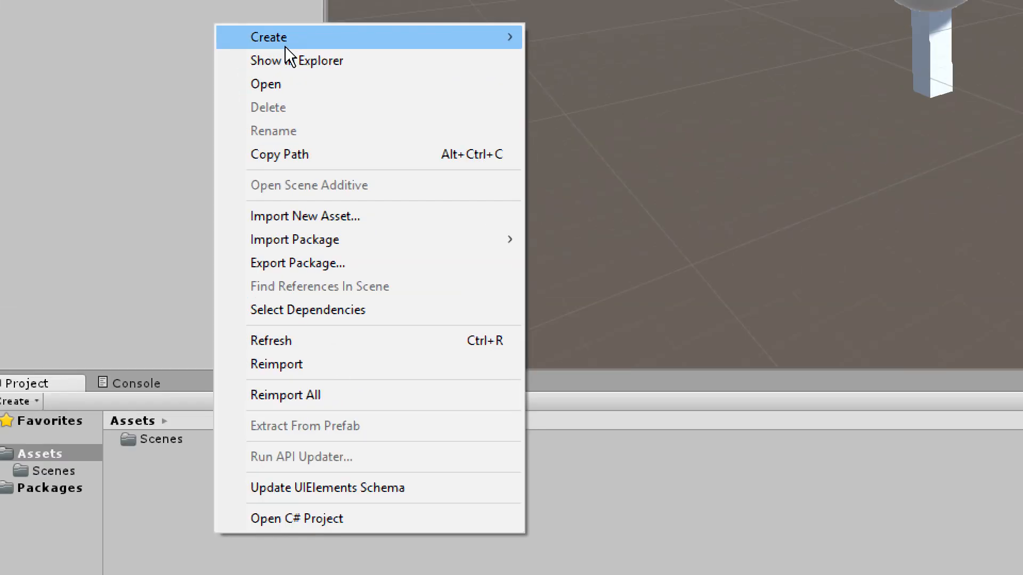
mouse_move(286, 46)
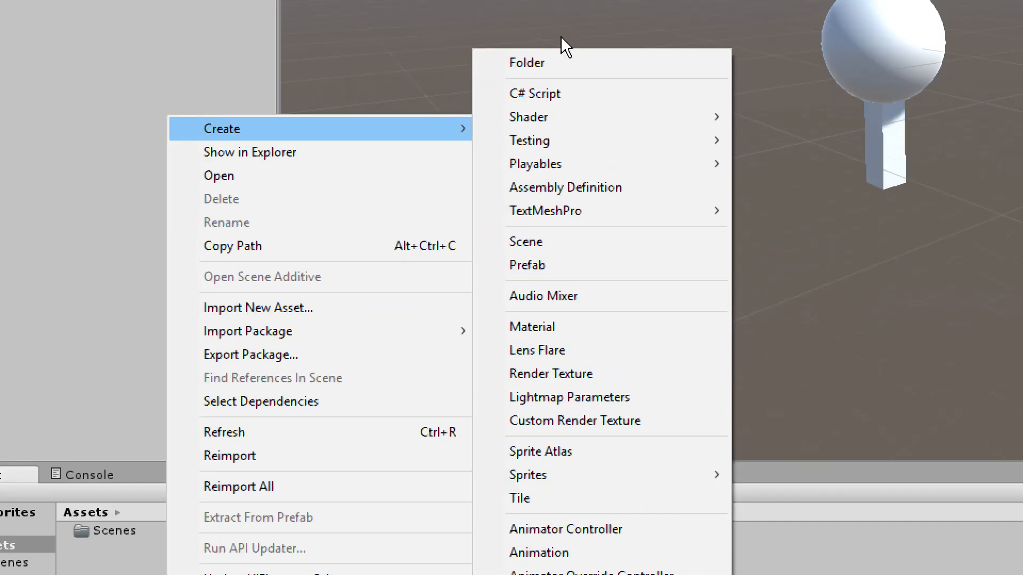
left_click(564, 2)
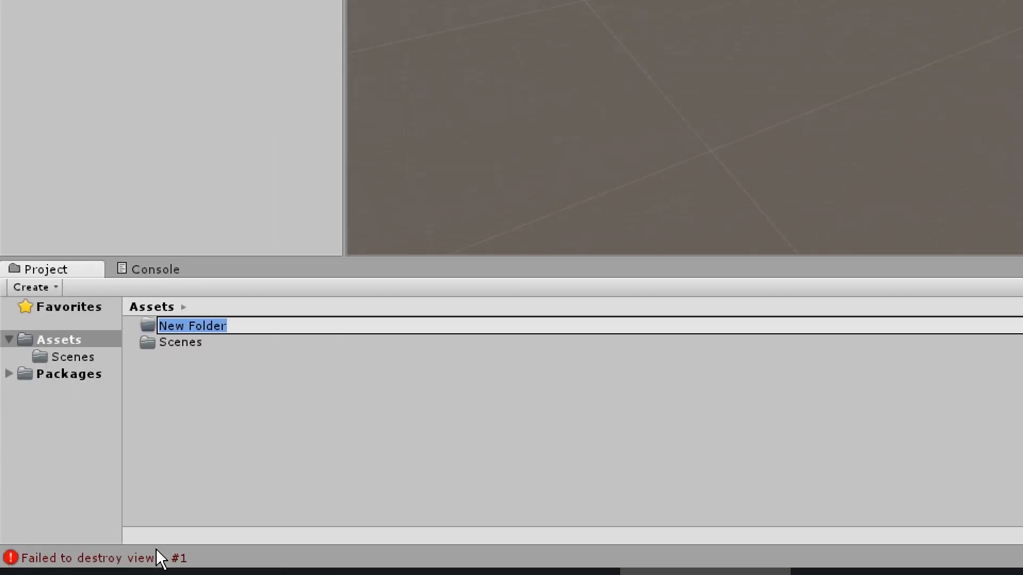
type("Prefabs")
key("Return")
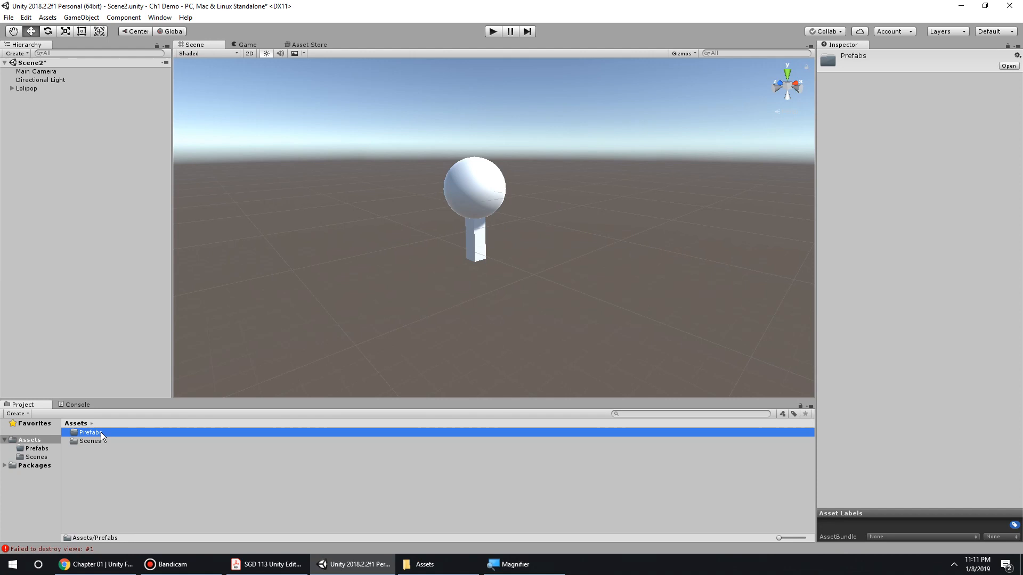
Open the Prefabs folder and store the Lolipop object in it as a prefab
double_click(91, 433)
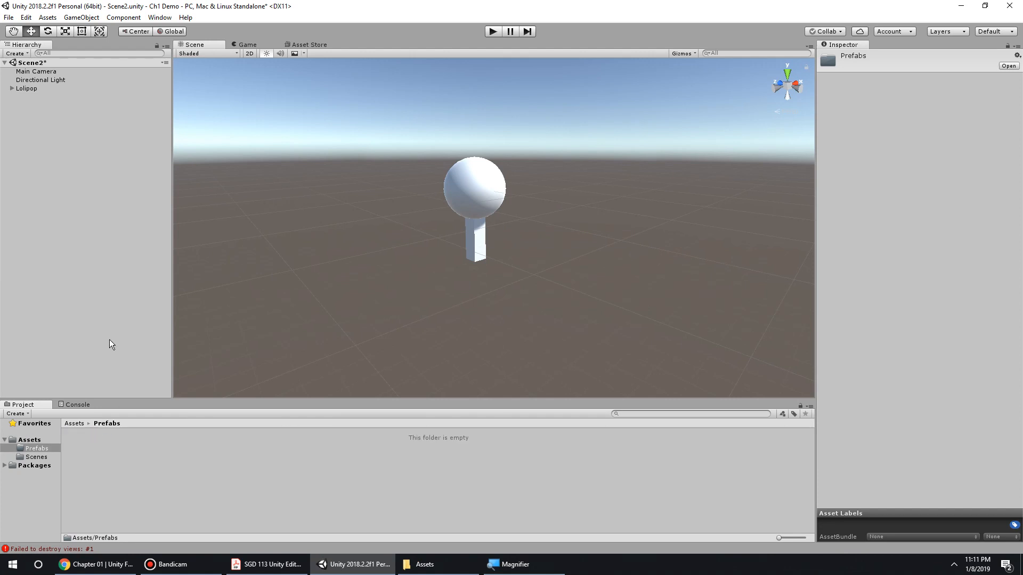
left_click_drag(25, 88, 153, 475)
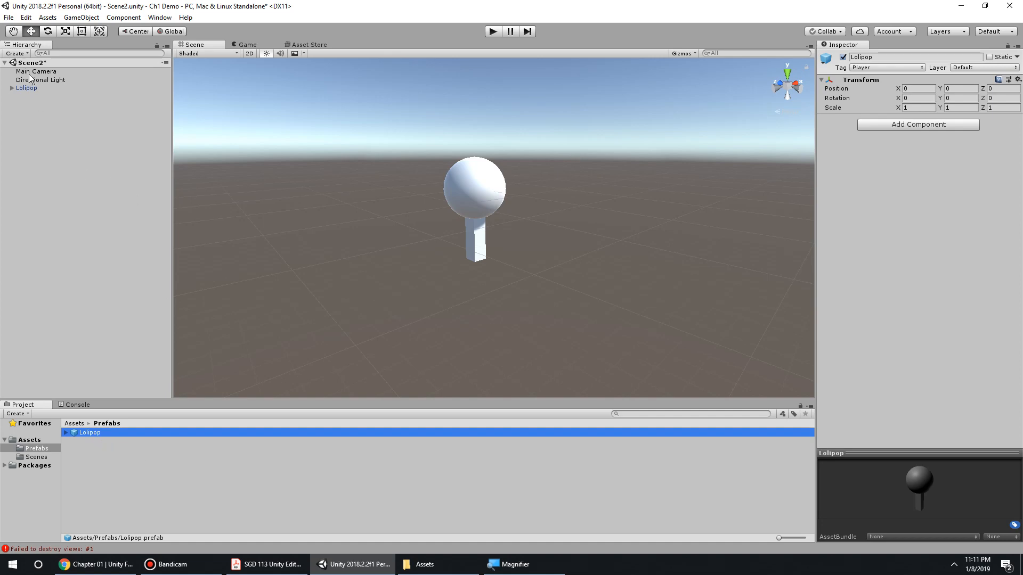
Delete the Lolipop instance from the Scene2 hierarchy
left_click(33, 88)
key("super+plus")
key("super+plus")
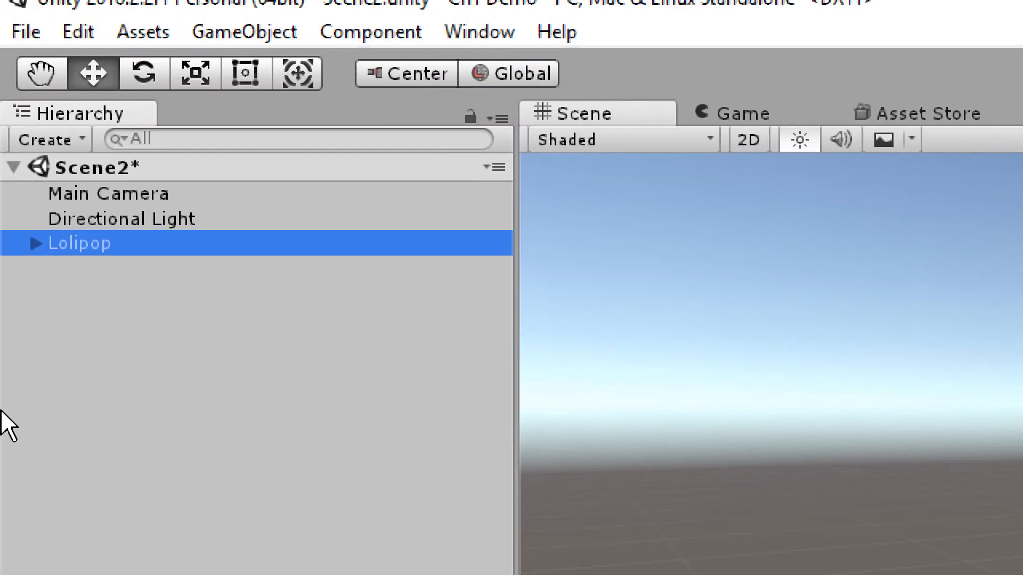
left_click(139, 379)
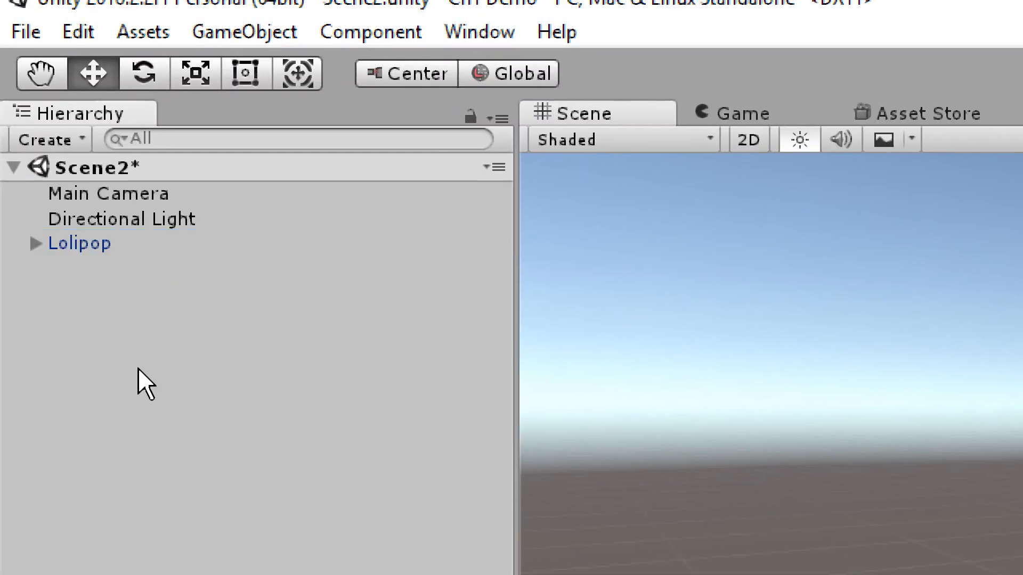
left_click(97, 247)
key("Delete")
key("super+minus")
key("super+minus")
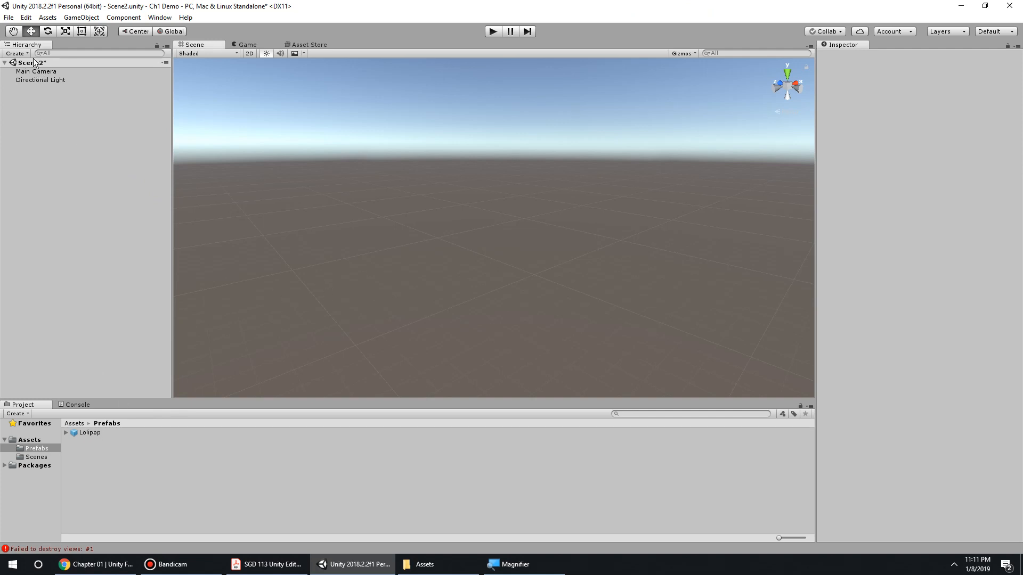
Reload Scene2 from the Scenes folder, discarding the unsaved changes
left_click(25, 17)
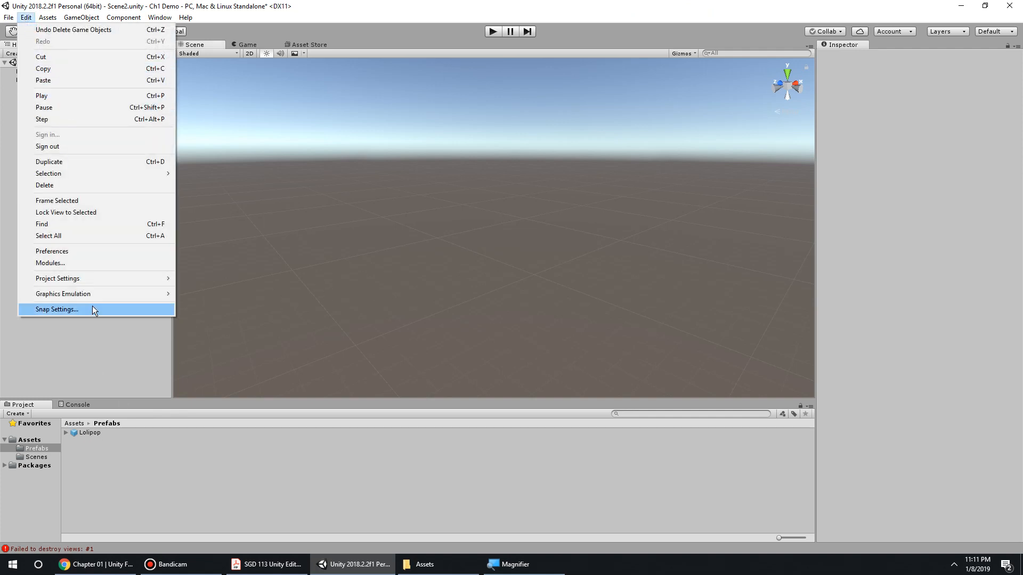
left_click(38, 453)
left_click(38, 455)
double_click(91, 441)
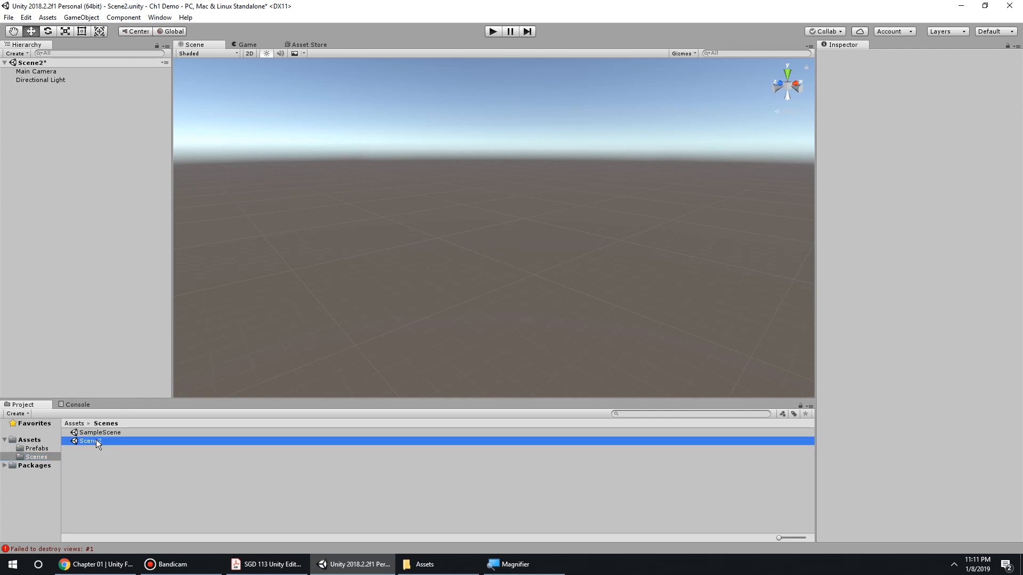
left_click(544, 301)
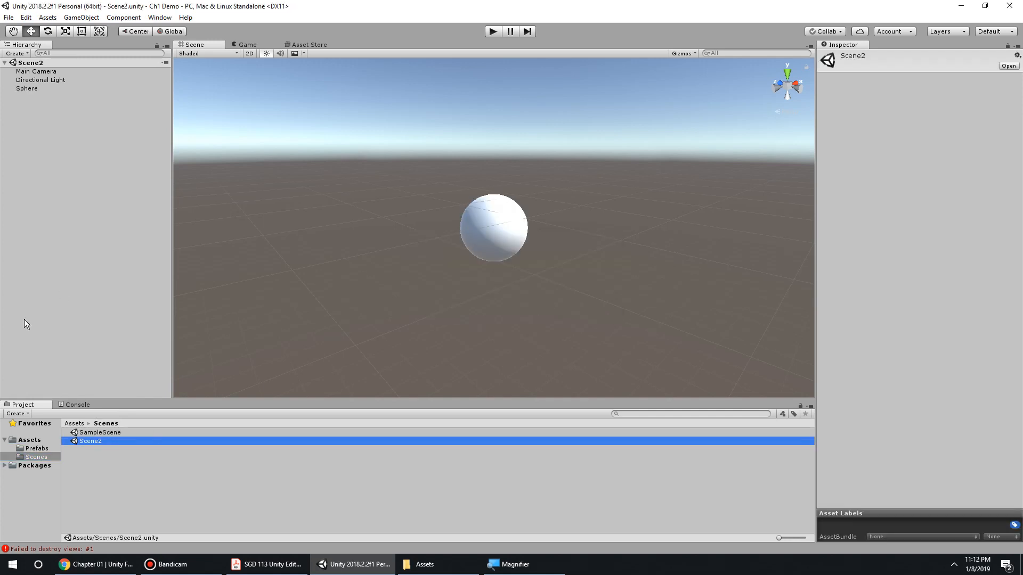
Add an instance of the Lolipop prefab to Scene2 and move it along Z to about 1.98, away from the Sphere
left_click(36, 448)
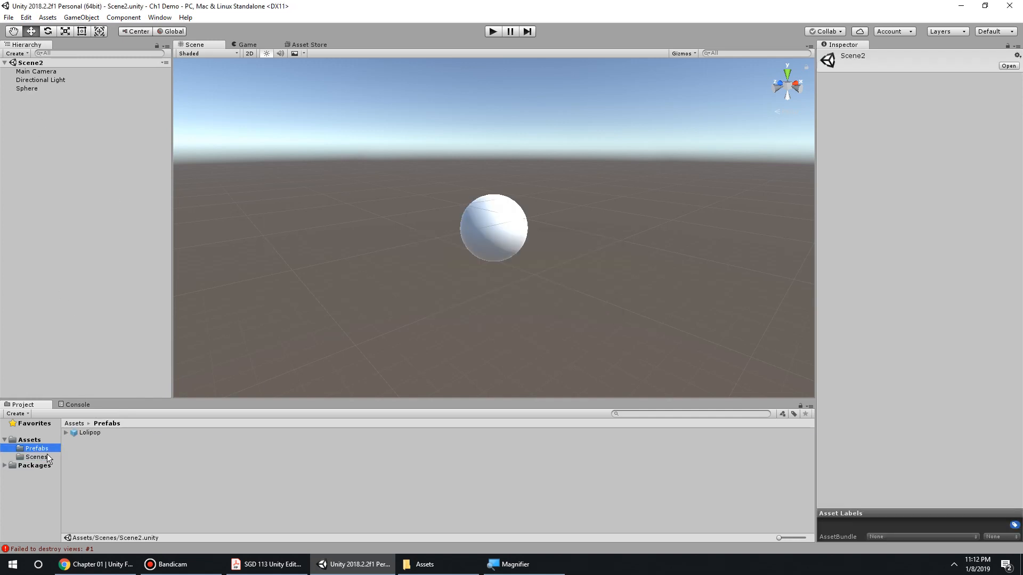
left_click_drag(90, 433, 54, 292)
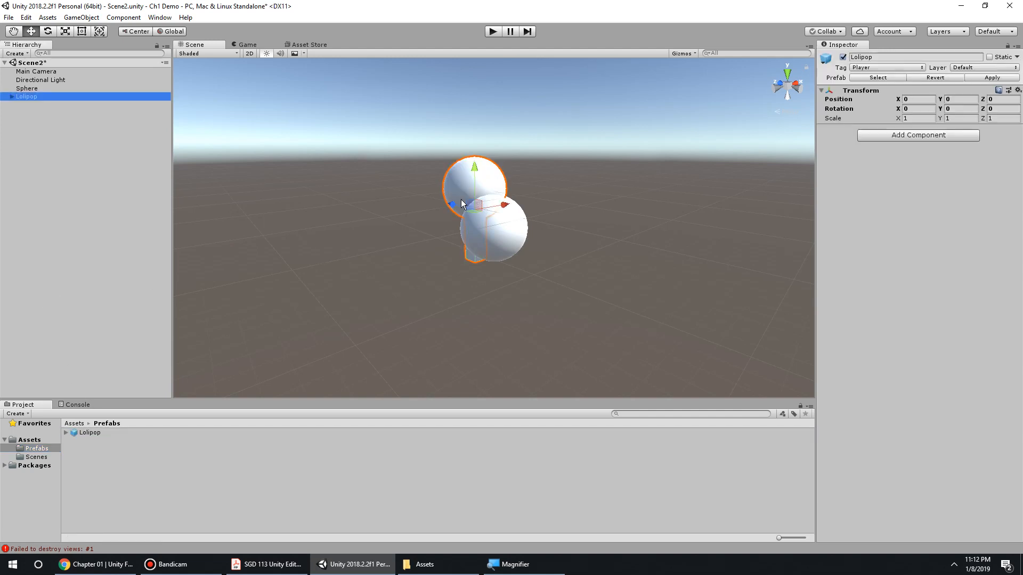
left_click_drag(453, 204, 396, 191)
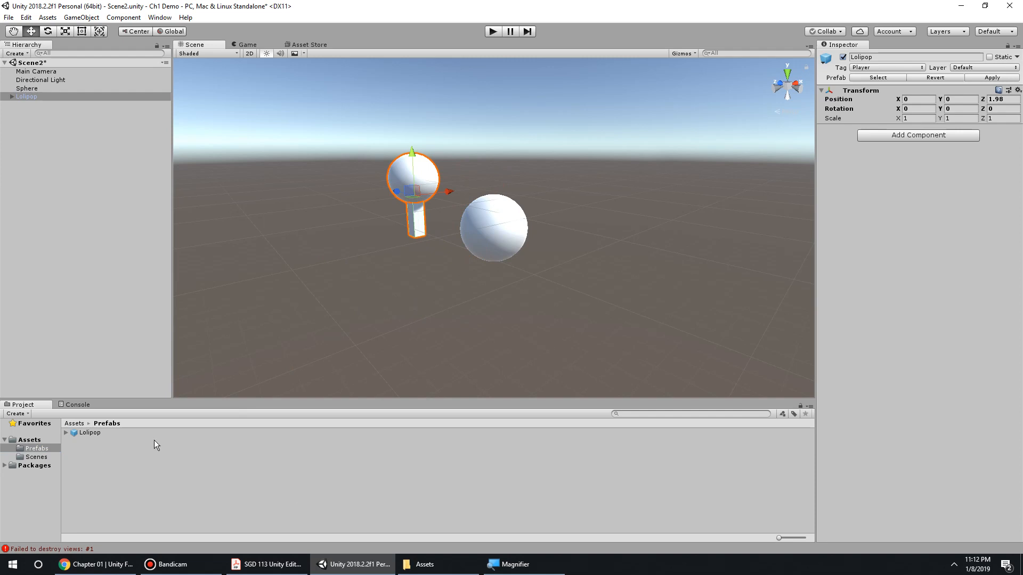
left_click(103, 433)
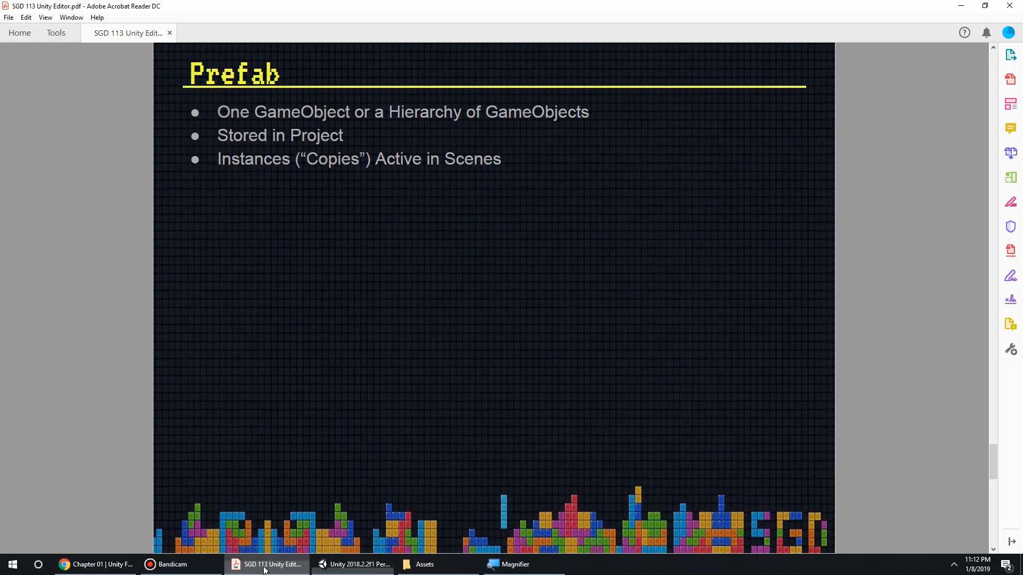
Switch to Adobe Acrobat Reader to review the Prefab and MonoBehaviour slides, and return to Unity
left_click(267, 564)
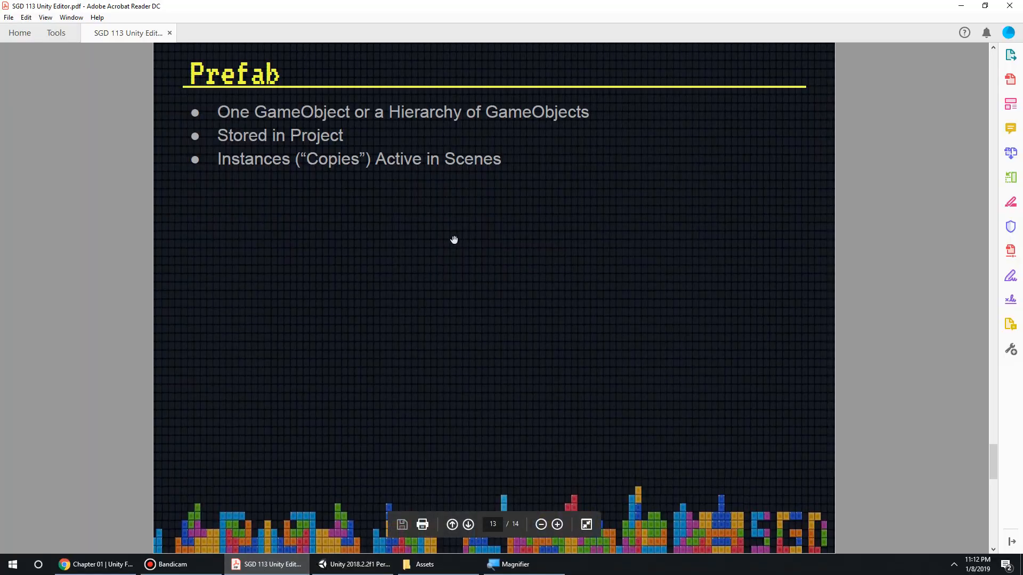
scroll(741, 277, "down", 3)
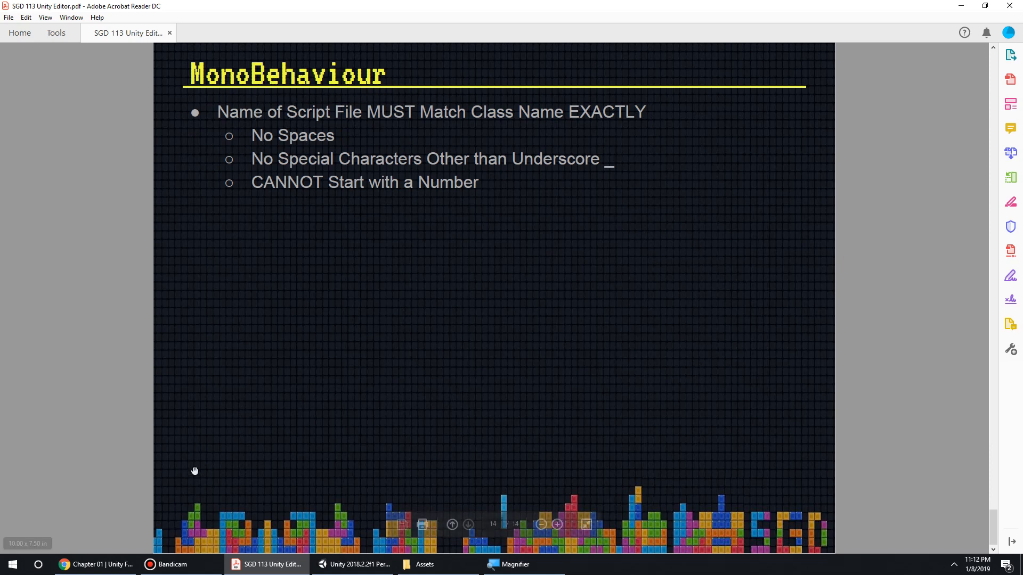
left_click(341, 564)
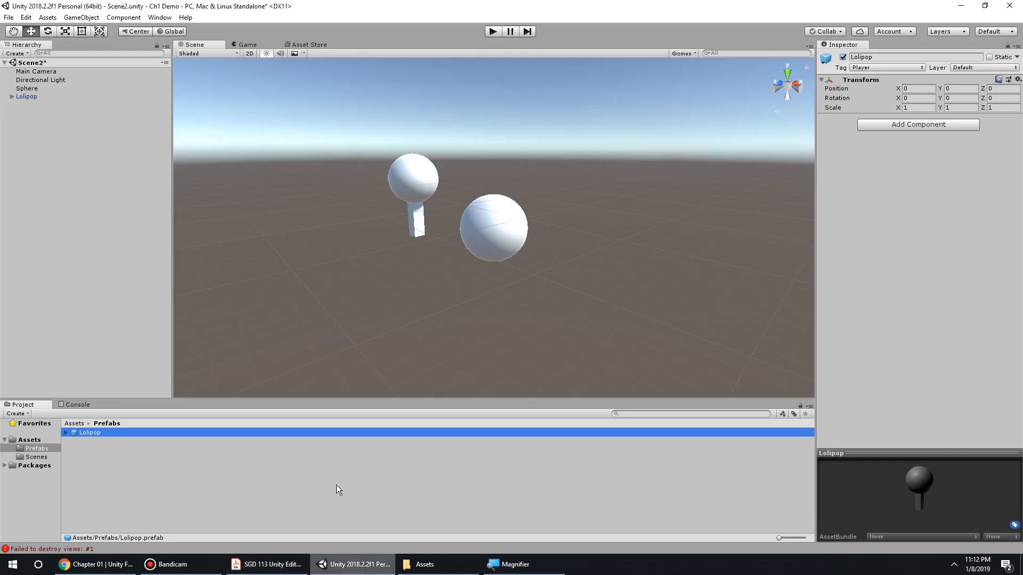
Create a new C# script in the Assets folder and switch to Adobe Acrobat Reader for the MonoBehaviour naming rules
left_click(123, 476)
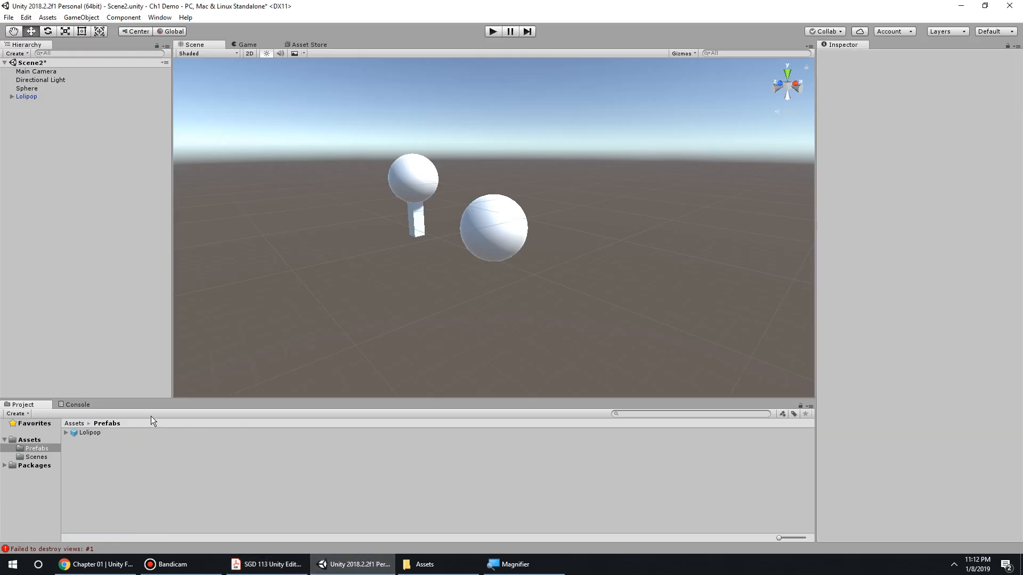
left_click(37, 441)
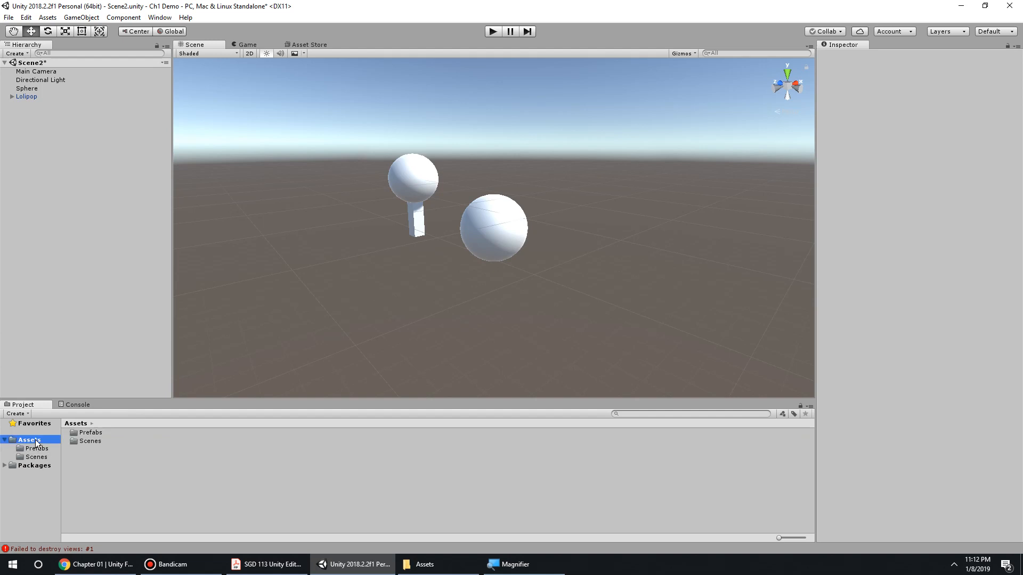
right_click(122, 478)
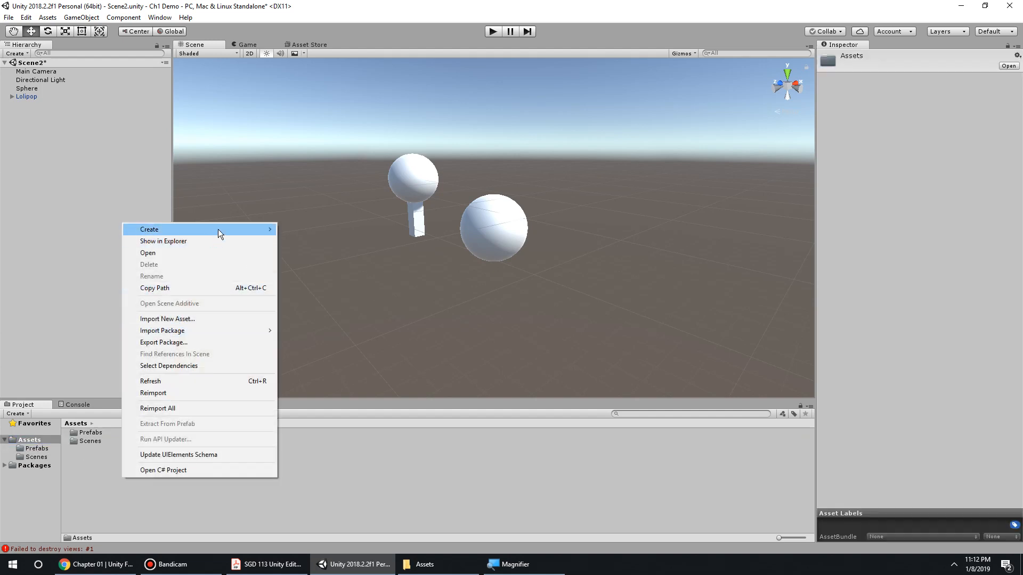
mouse_move(218, 234)
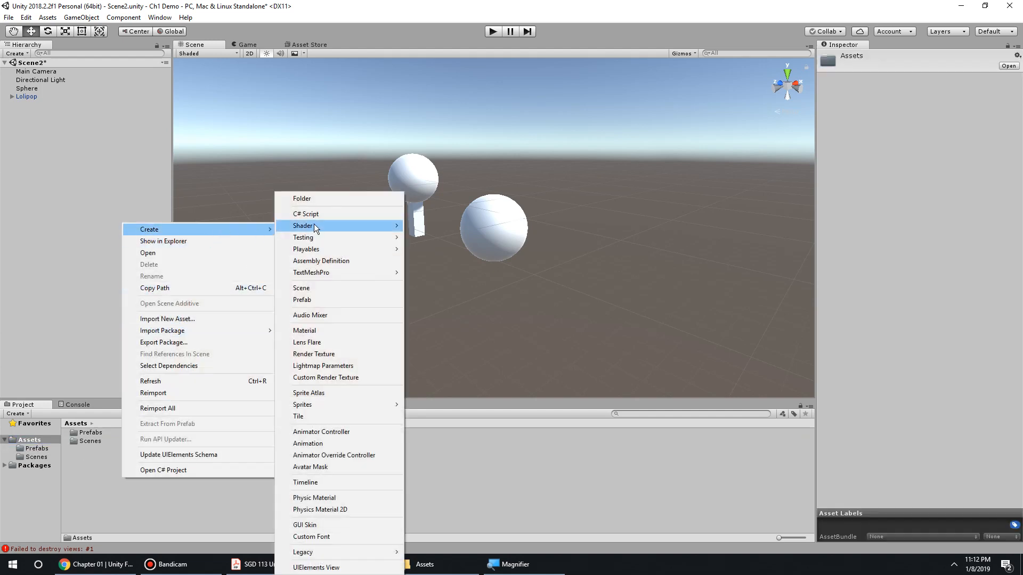
left_click(347, 215)
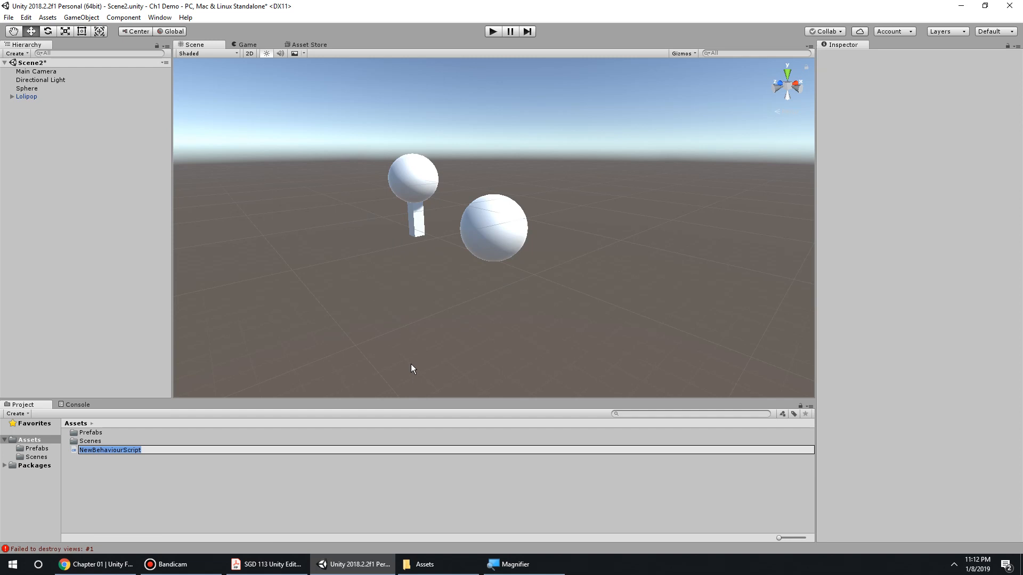
left_click(284, 564)
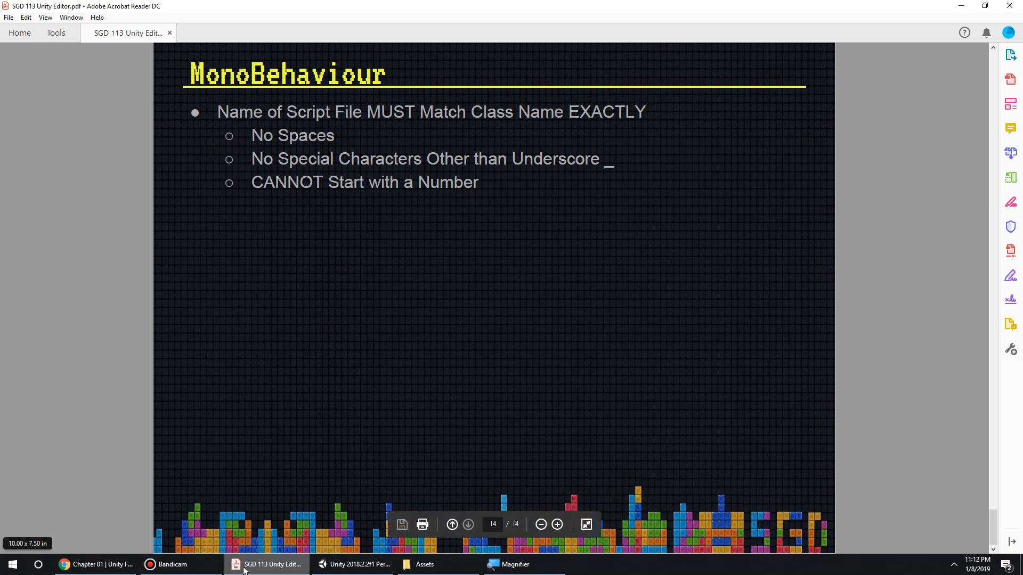
Return to Unity and name the new C# script in the Assets folder "1 heyboy!"
left_click(356, 573)
left_click(136, 450)
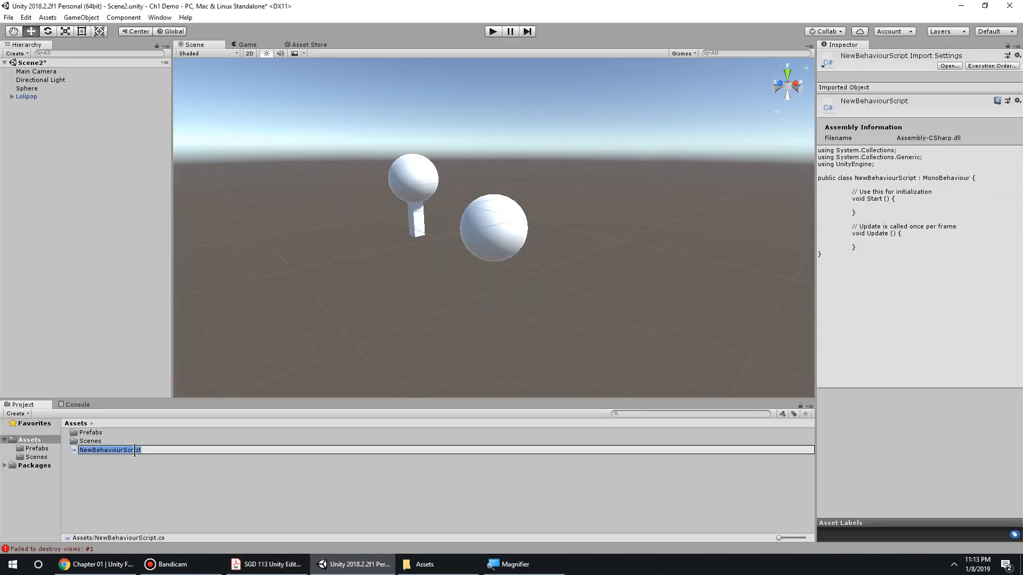
type("1 heyboy!")
key("Return")
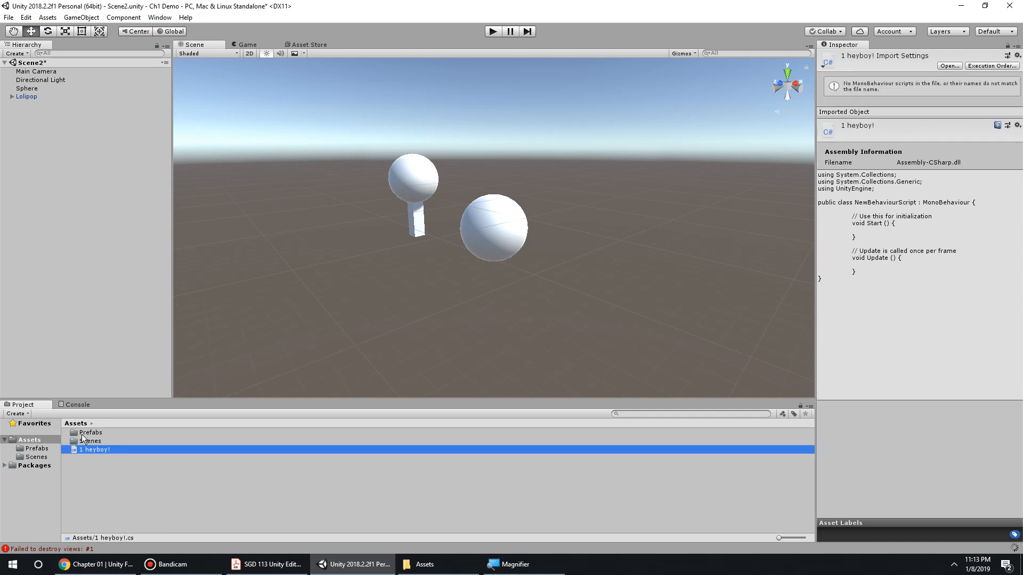
left_click(132, 498)
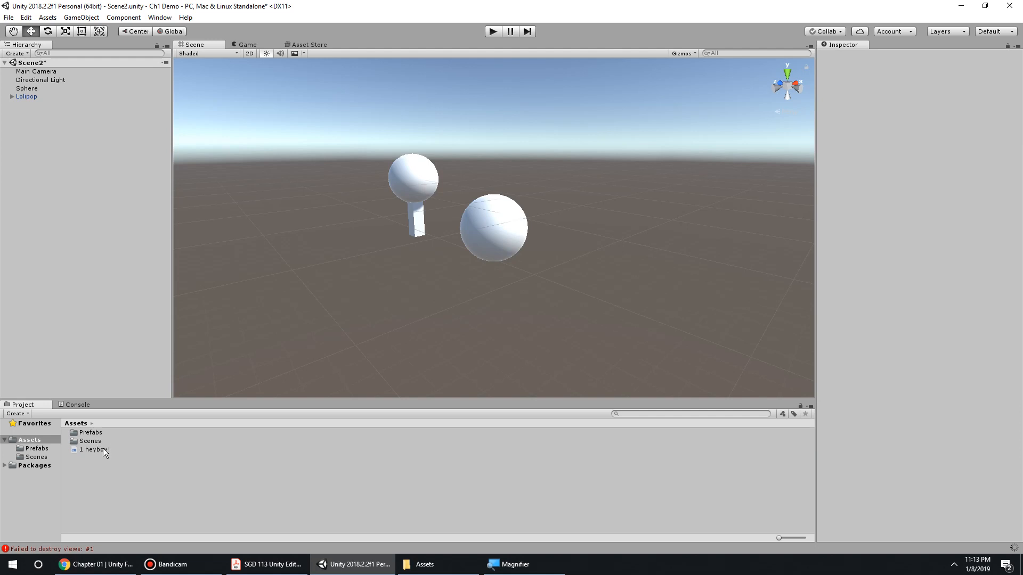
Rename the "1 heyboy!" script in the Assets folder as Heyboy_1
left_click(103, 449)
left_click(121, 439)
left_click(131, 449)
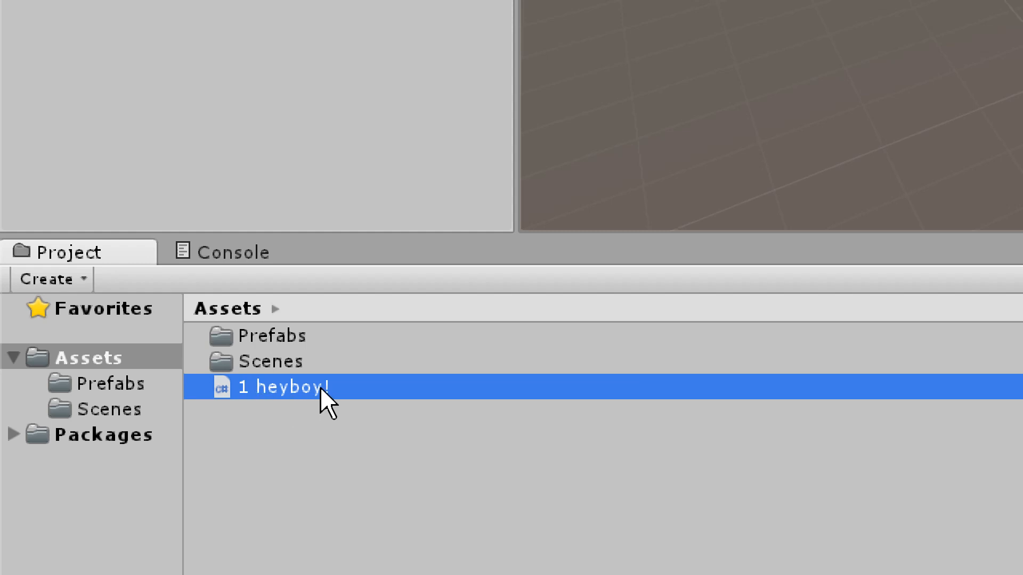
left_click(291, 386)
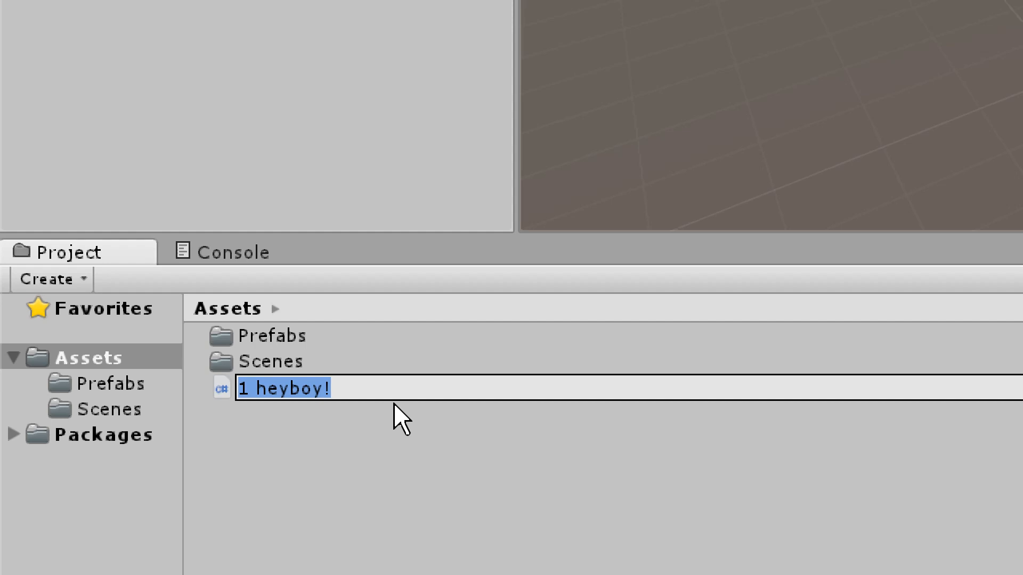
type("Heyboy")
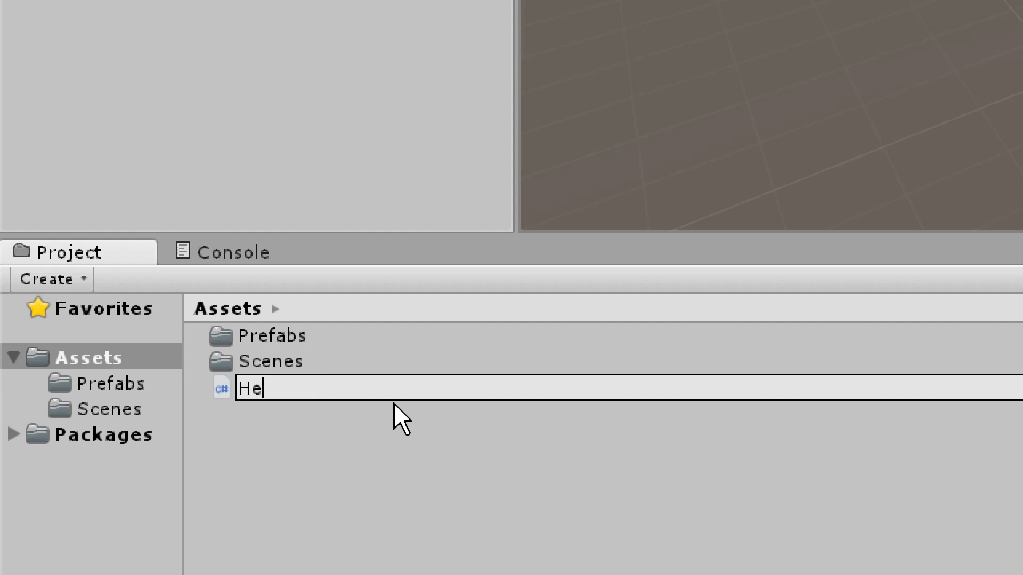
type("_1")
key("Return")
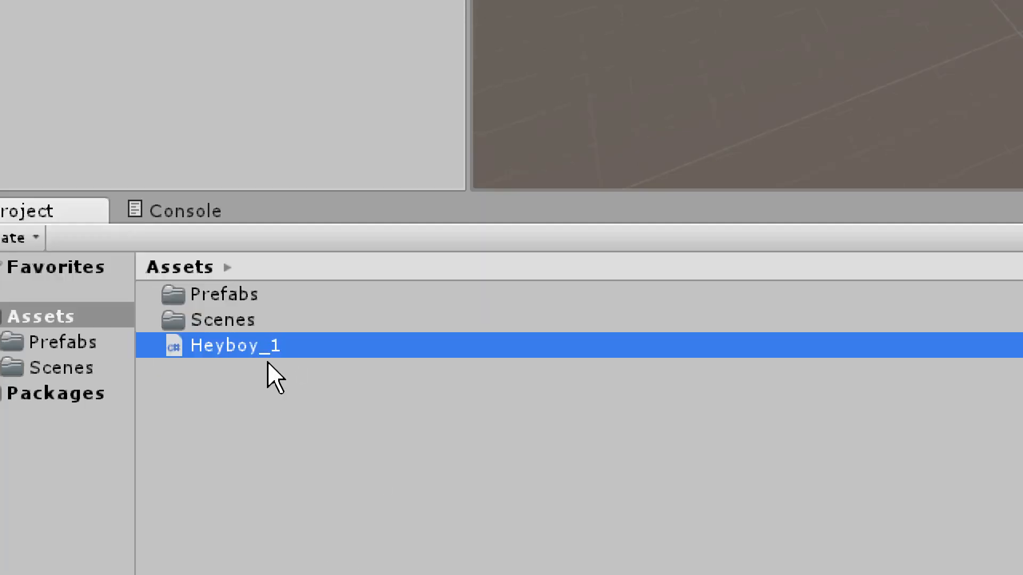
left_click(263, 376)
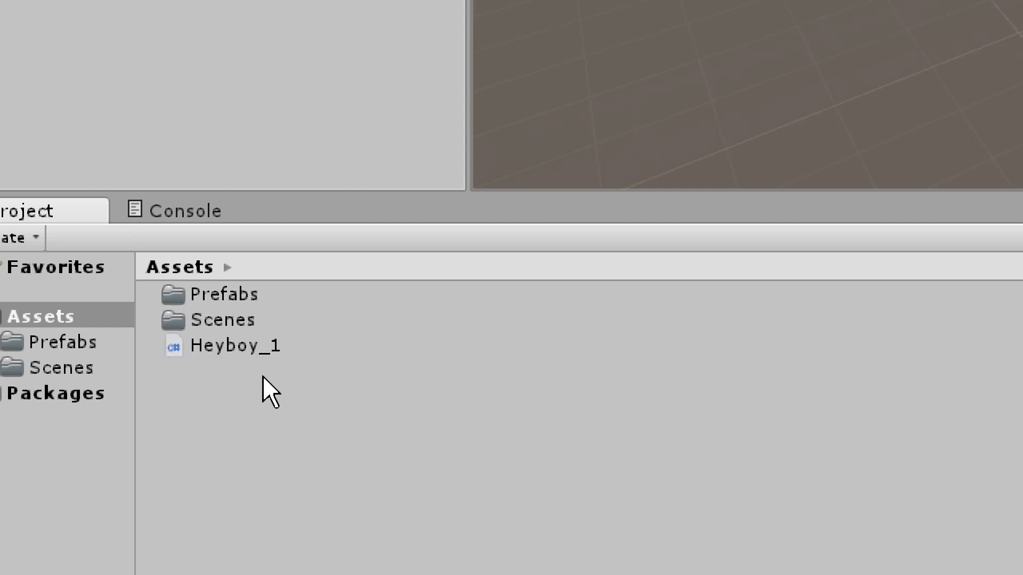
Duplicate the Heyboy_1 script in the Assets folder and compare the original with its copy
left_click(264, 347)
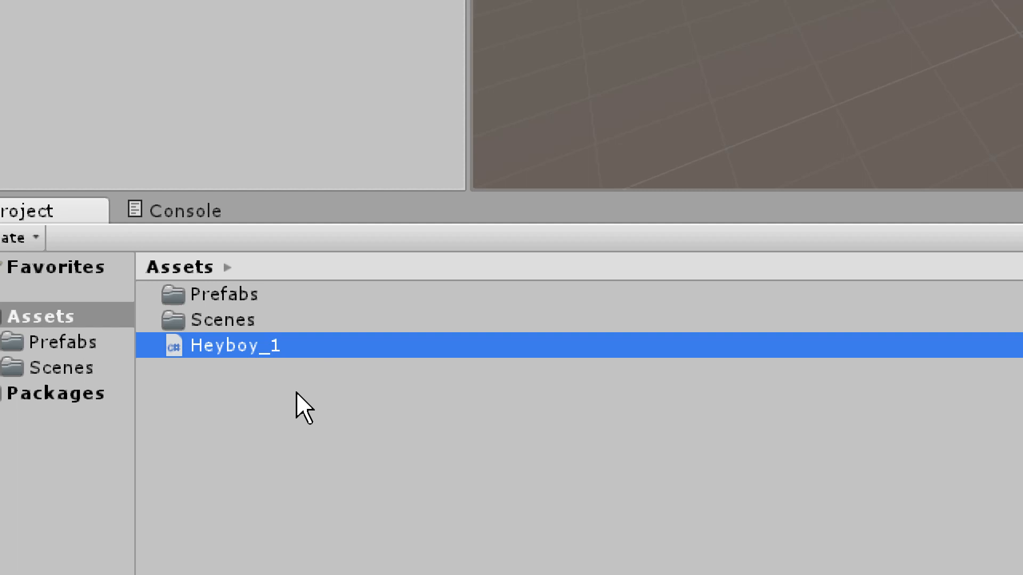
key("ctrl+d")
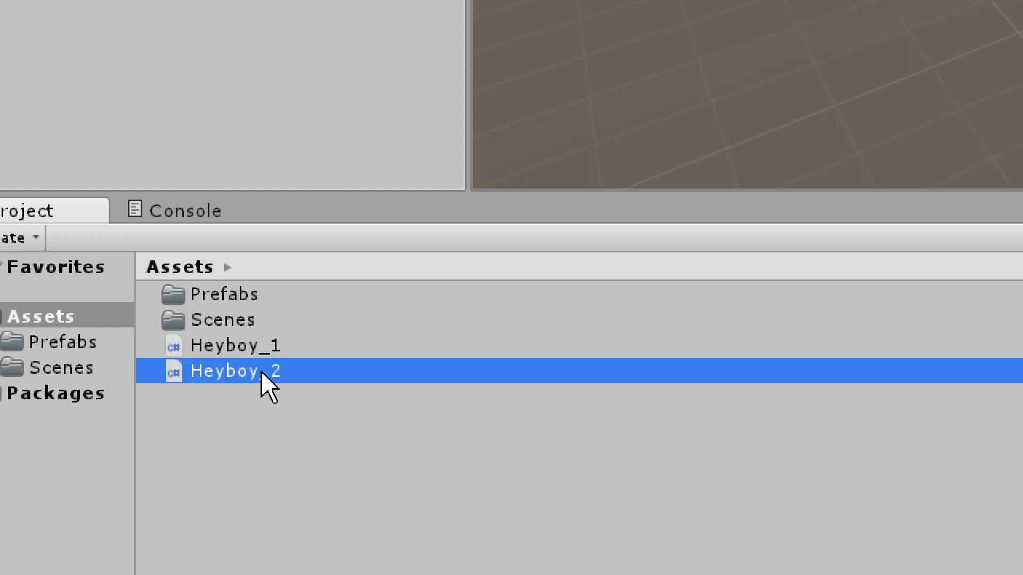
left_click(268, 346)
left_click(284, 371)
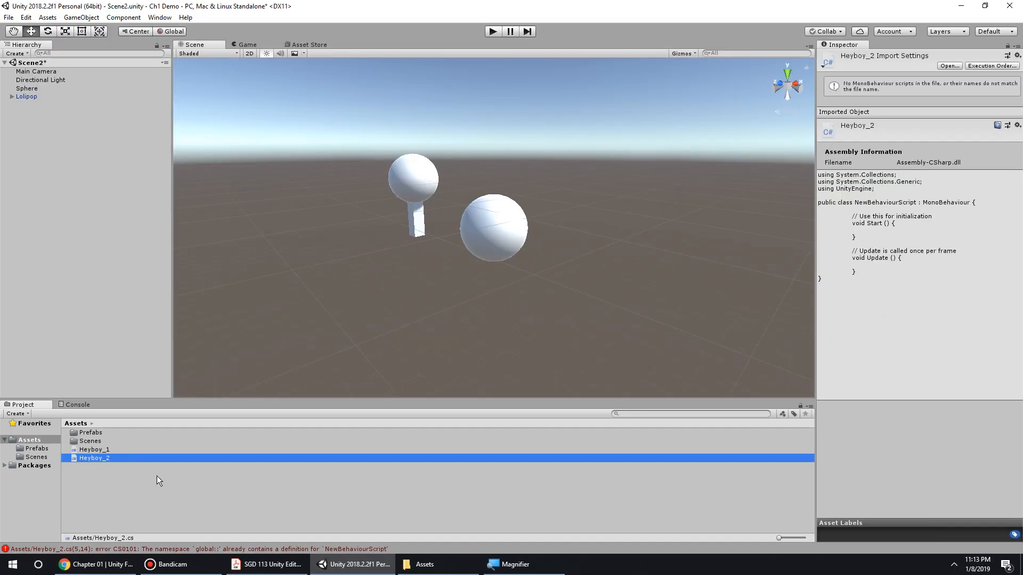
Check the naming rules slide in Adobe Acrobat Reader, return to Unity and delete the Heyboy_2 script
left_click(288, 568)
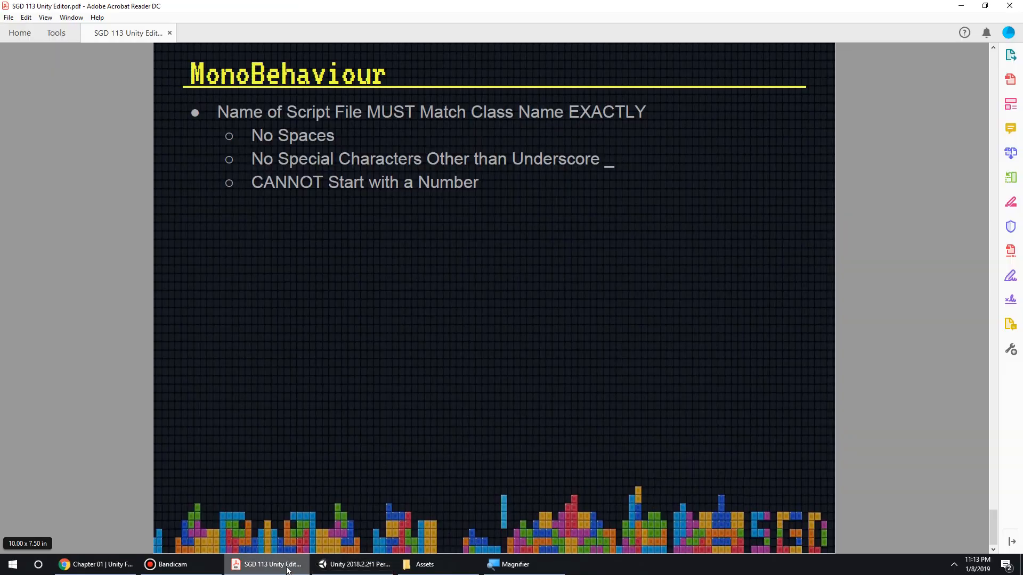
left_click(354, 564)
left_click(107, 451)
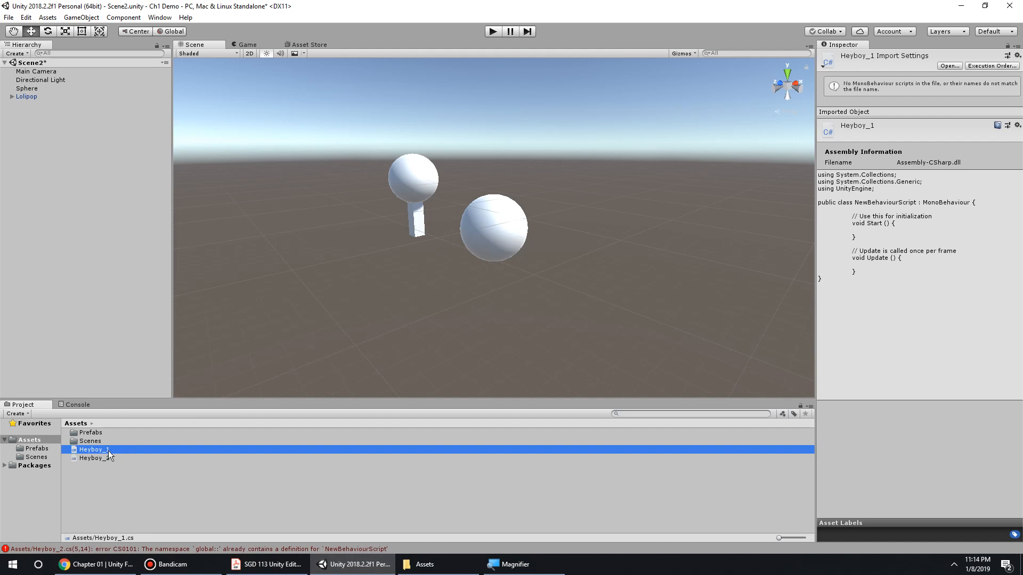
left_click(96, 458)
key("Delete")
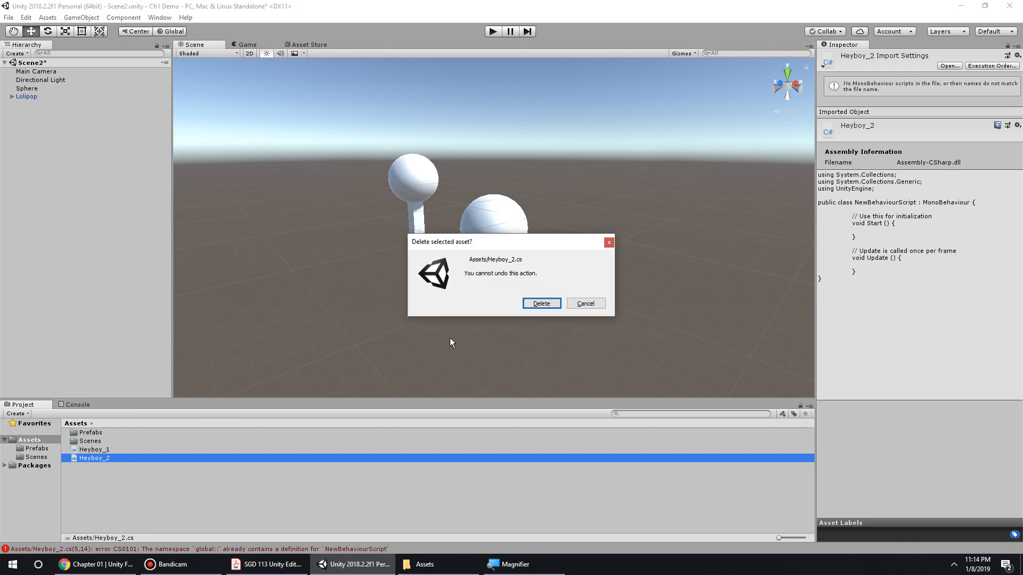
left_click(538, 303)
Select the Heyboy_1 script and compare its file name with the class name in its code
left_click(112, 449)
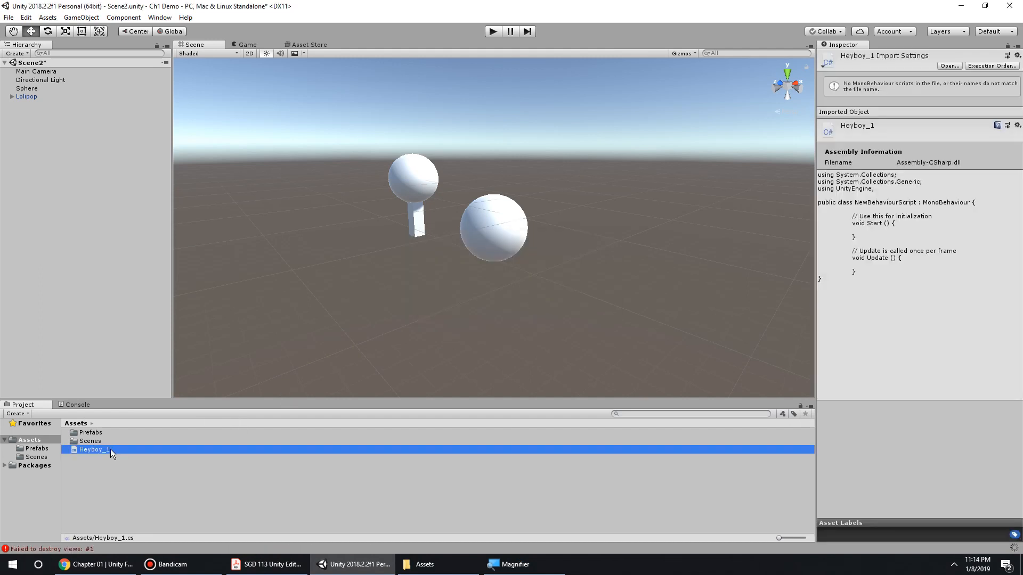
key("super+plus")
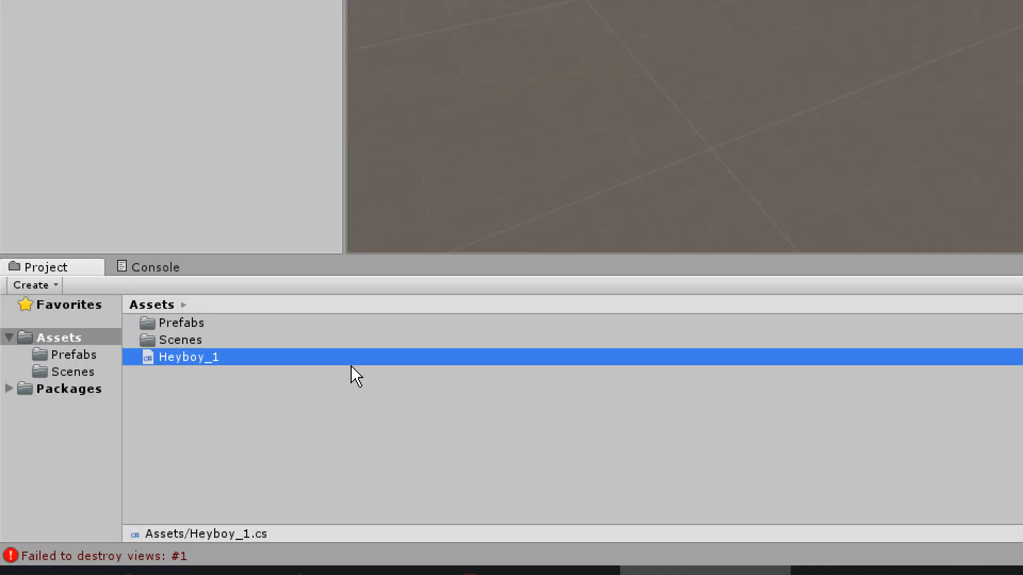
key("super+minus")
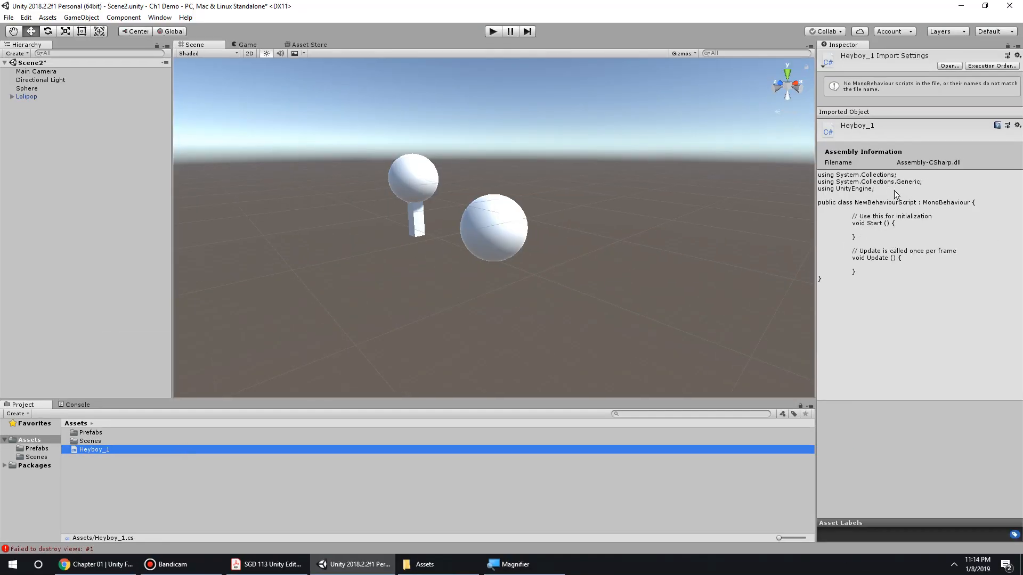
left_click(139, 467)
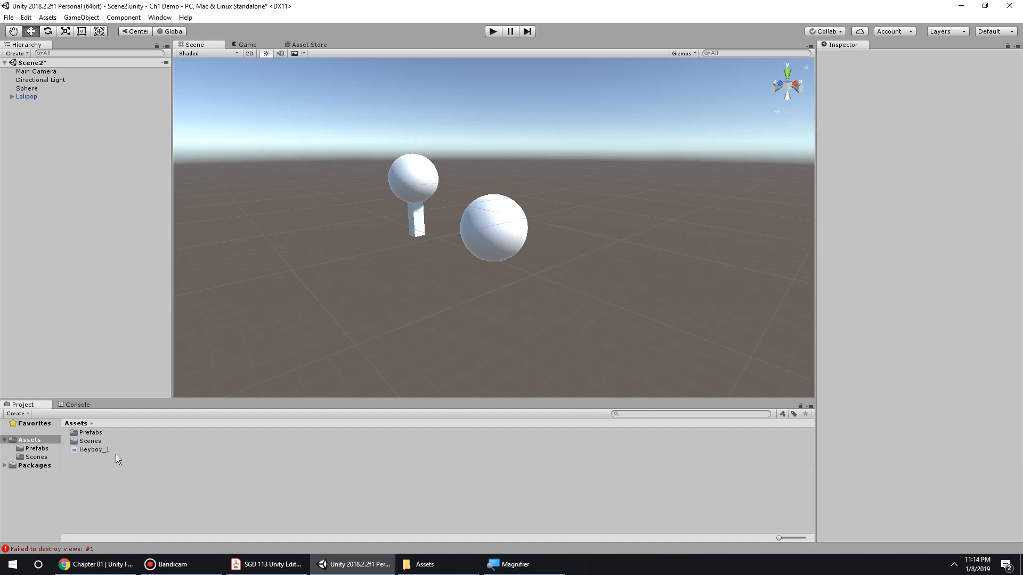
left_click(103, 450)
key("super+plus")
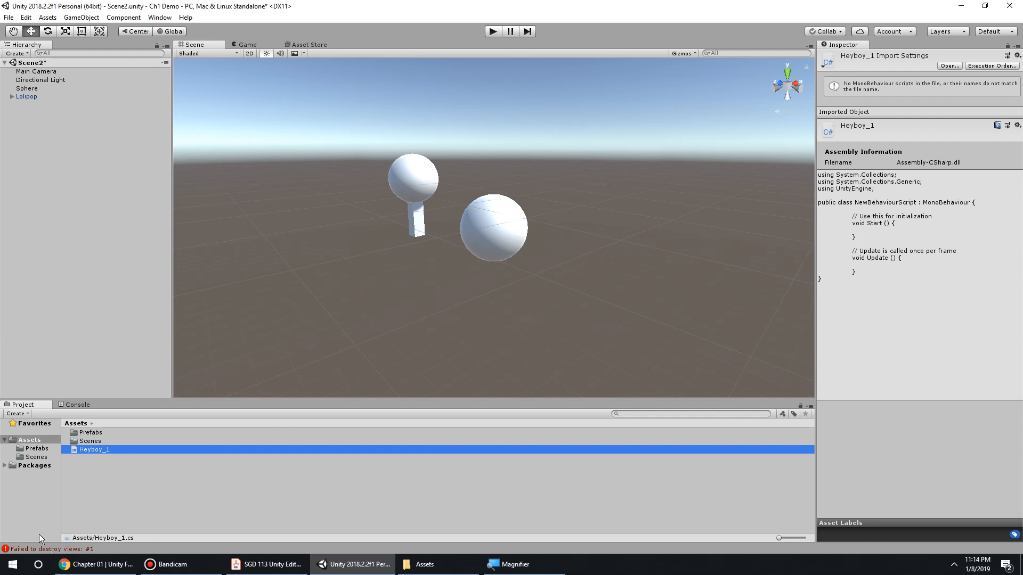
Look at the Console, then start and stop Play mode for Scene2
left_click(77, 406)
left_click(37, 404)
left_click(491, 32)
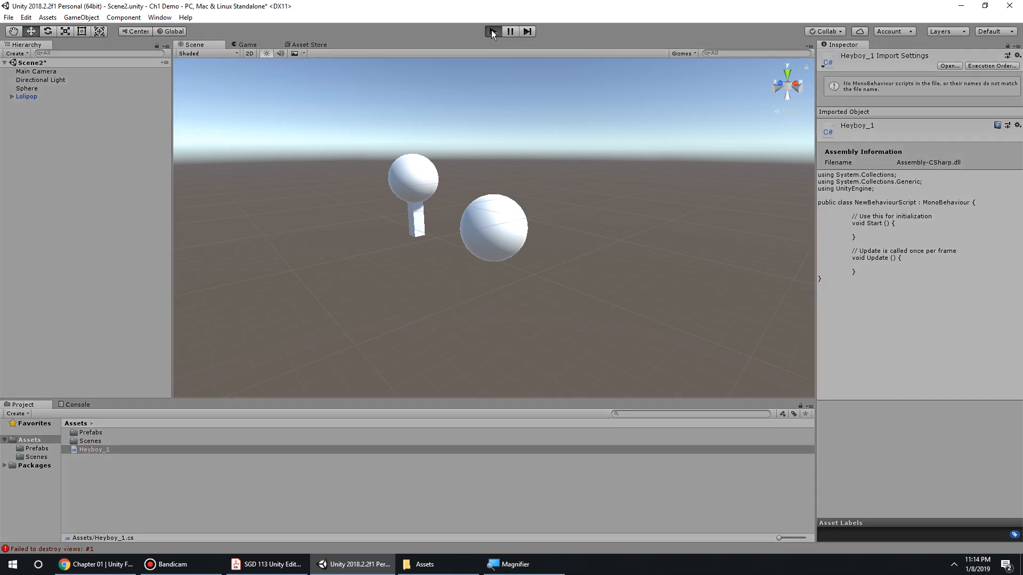
left_click(494, 31)
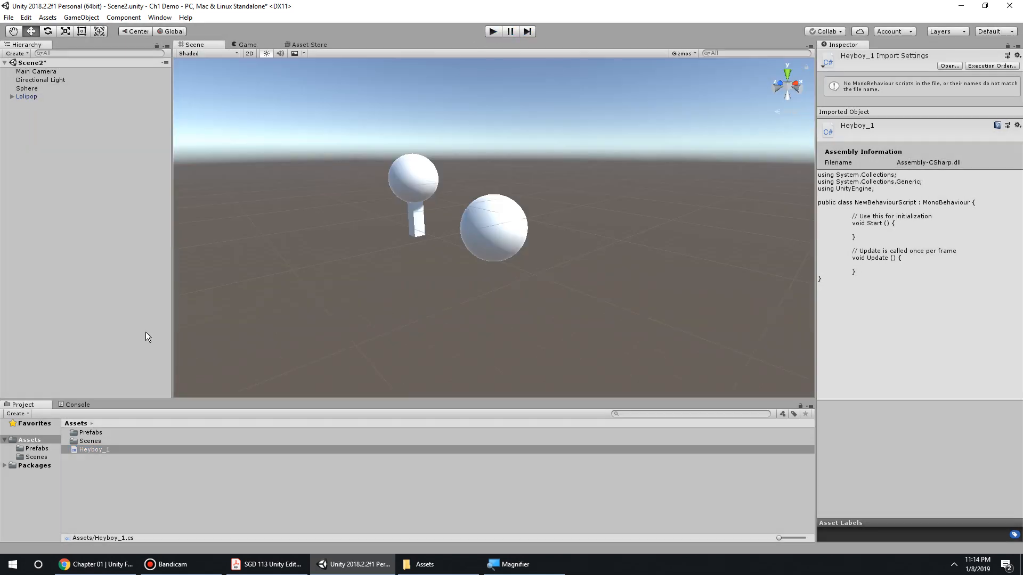
Try to attach the Heyboy_1 script to the Lolipop object in Scene2 and dismiss the message
left_click_drag(86, 450, 29, 96)
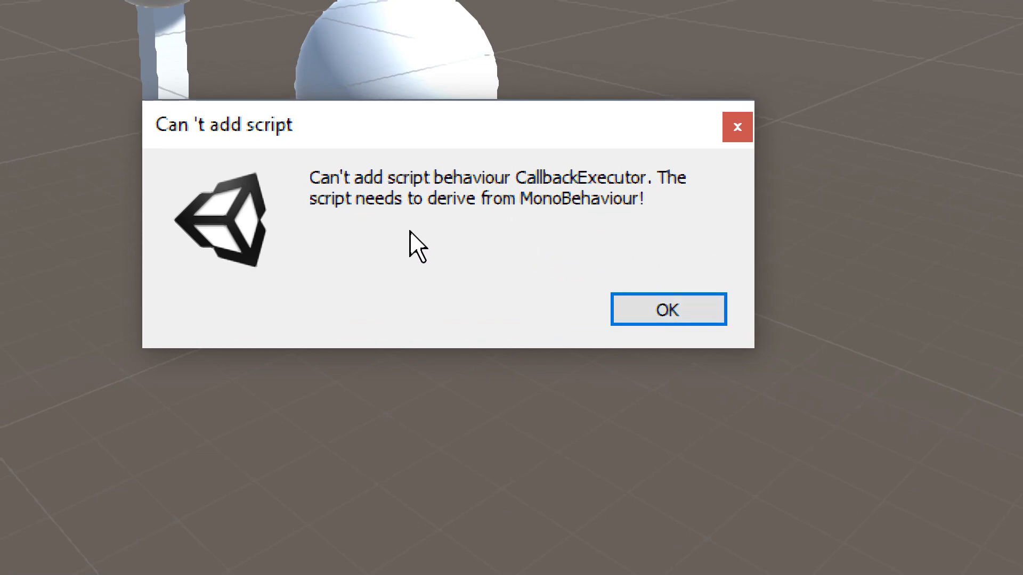
left_click(742, 124)
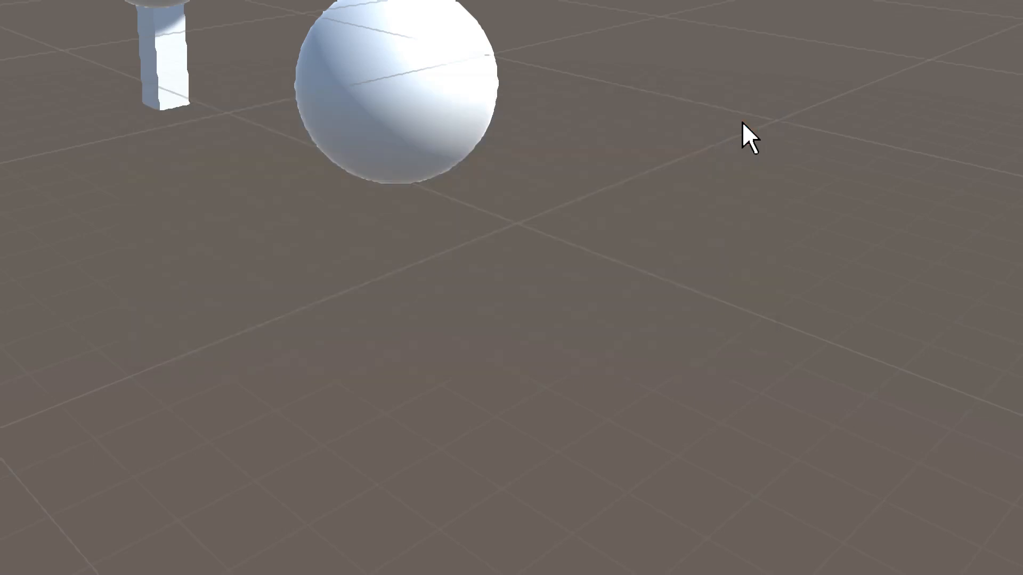
key("super+minus")
key("super+minus")
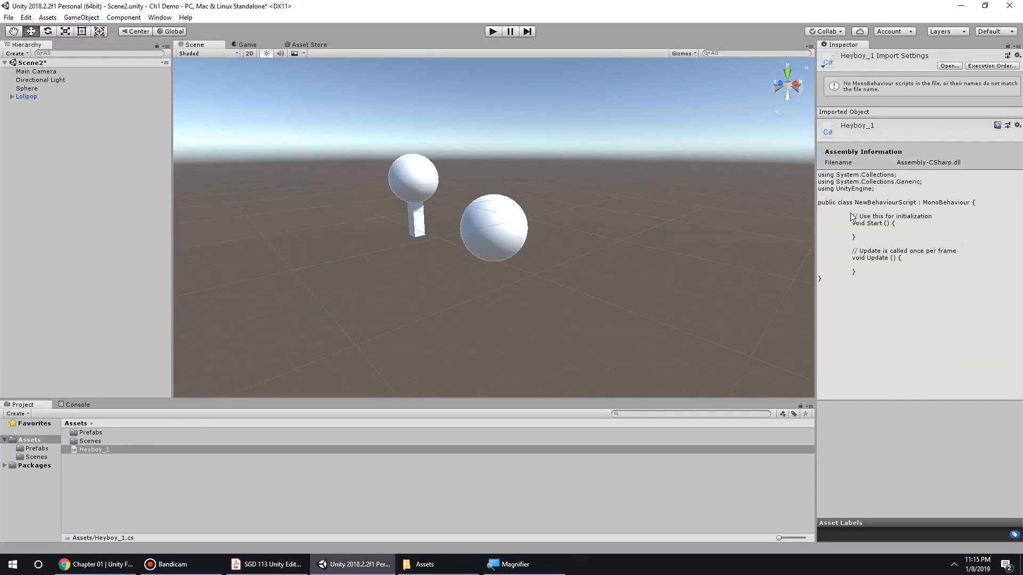
Examine the class declaration of the Heyboy_1 script and switch to Adobe Acrobat Reader for the MonoBehaviour naming rules
key("super+plus")
key("super+plus")
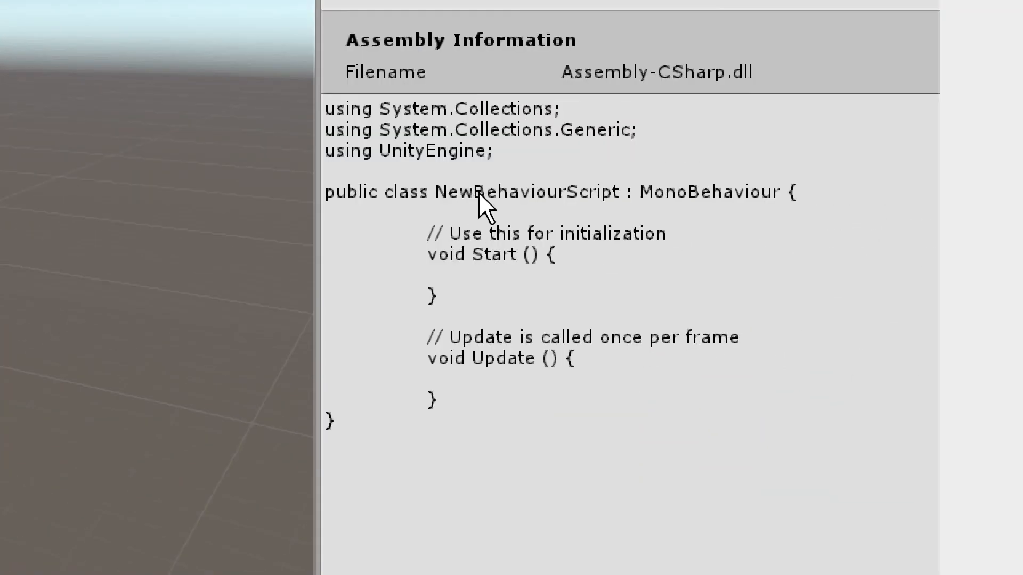
key("super+minus")
key("super+minus")
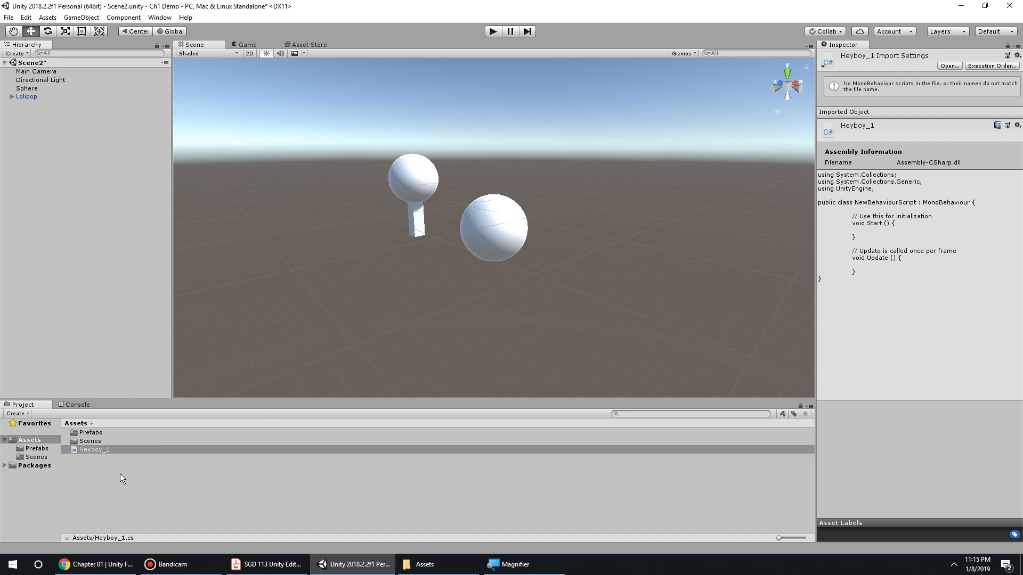
left_click(107, 454)
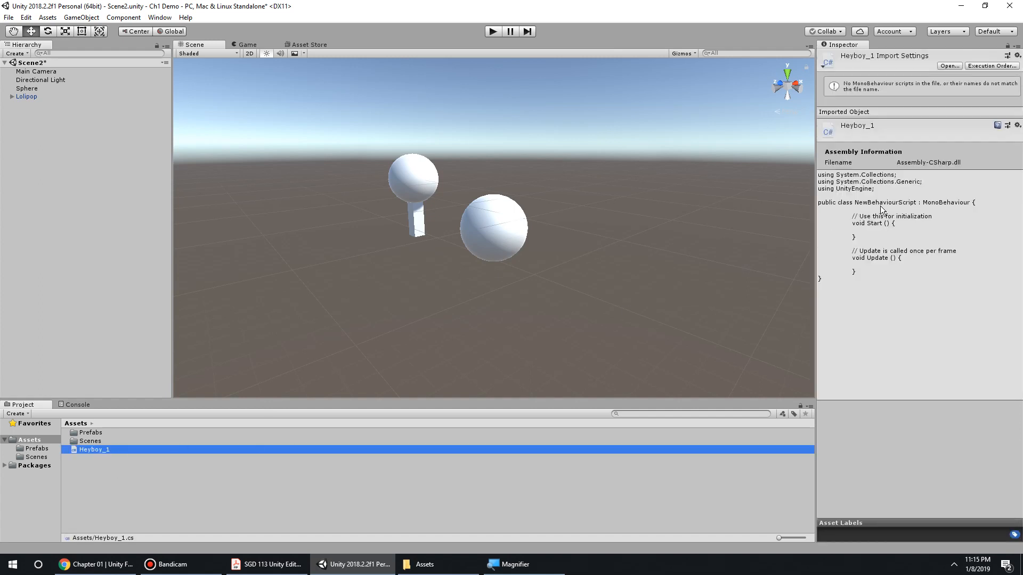
left_click(266, 564)
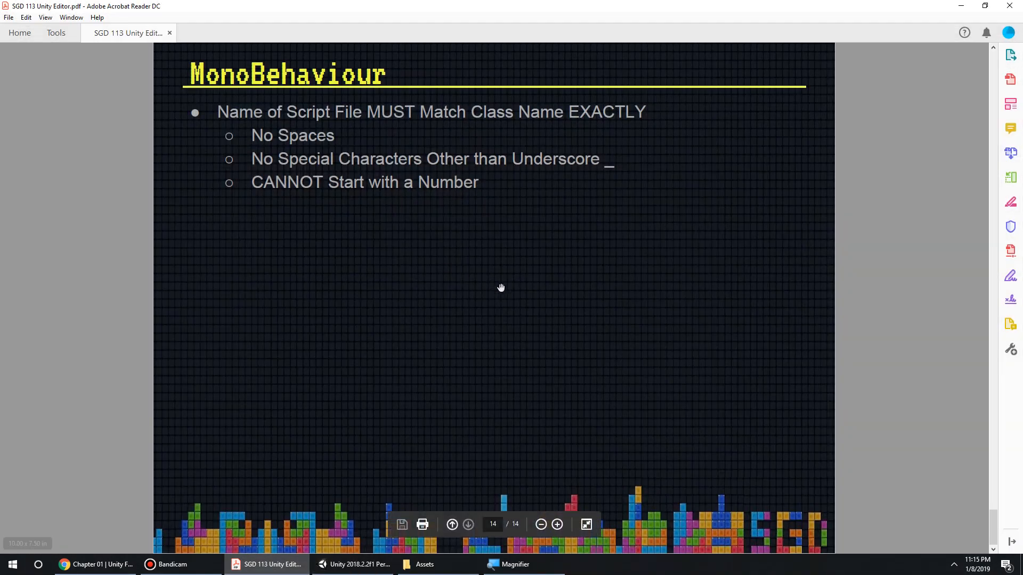